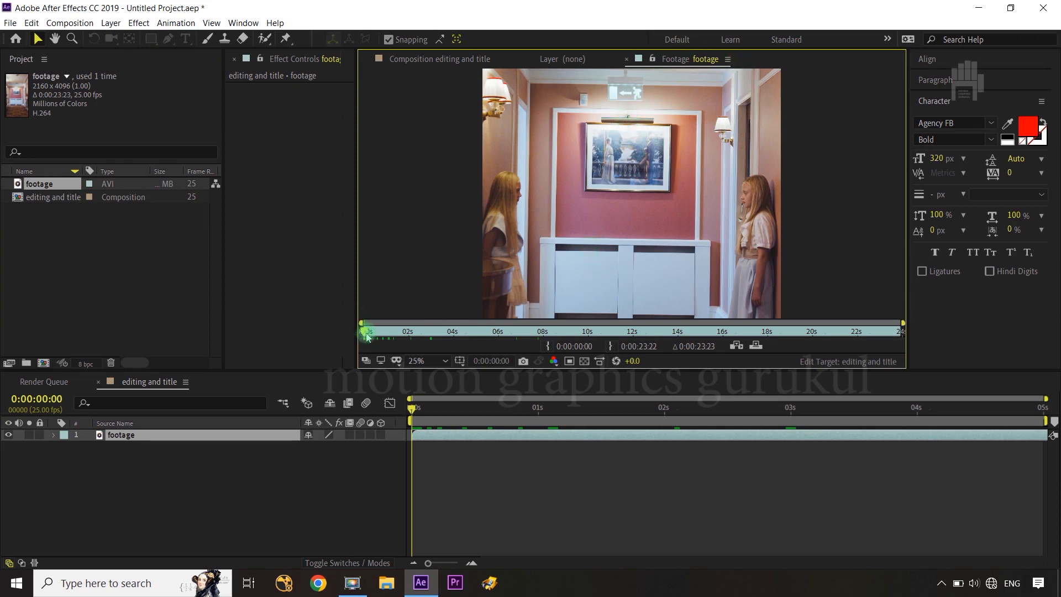
# Preview the opening of the footage, and fit the footage layer to the composition's frame.
pyautogui.moveTo(367, 336)
pyautogui.mouseDown()
pyautogui.moveTo(760, 348)
pyautogui.moveTo(891, 329)
pyautogui.moveTo(379, 337)
pyautogui.mouseUp()
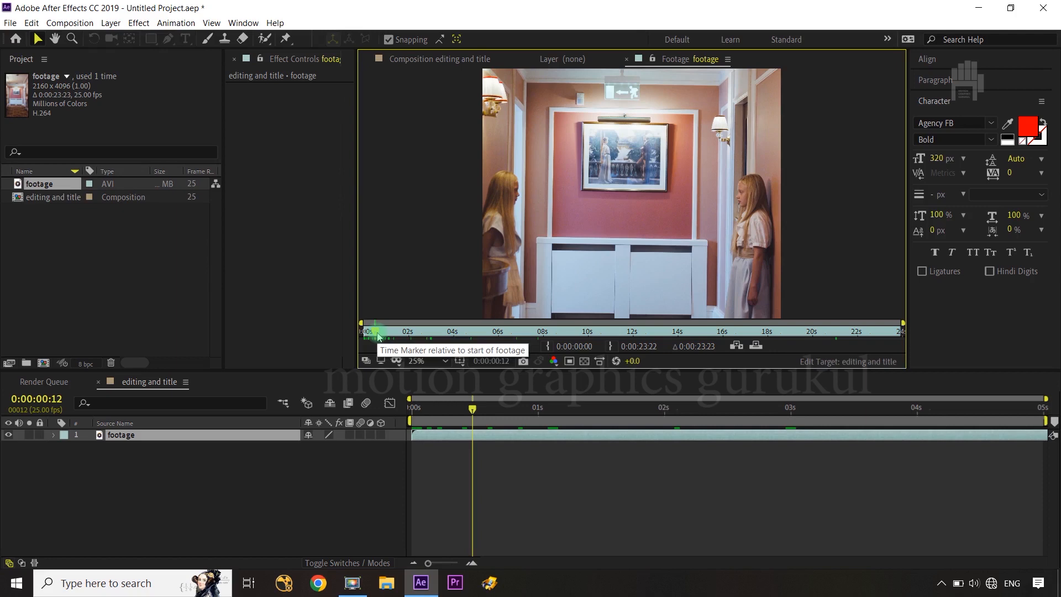
pyautogui.click(349, 502)
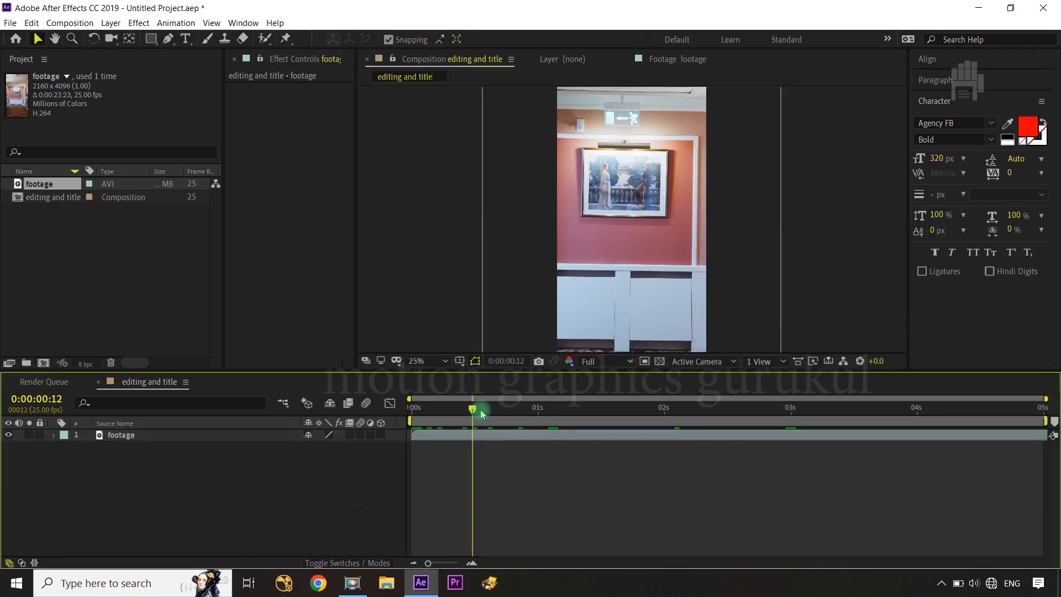
pyautogui.moveTo(473, 408); pyautogui.dragTo(503, 424)
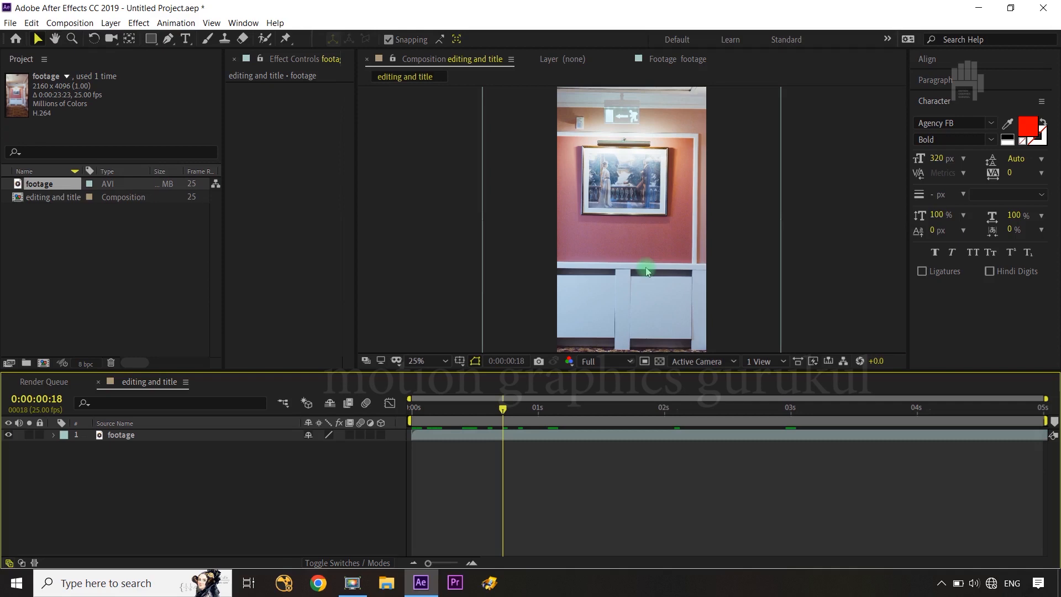
pyautogui.click(238, 436)
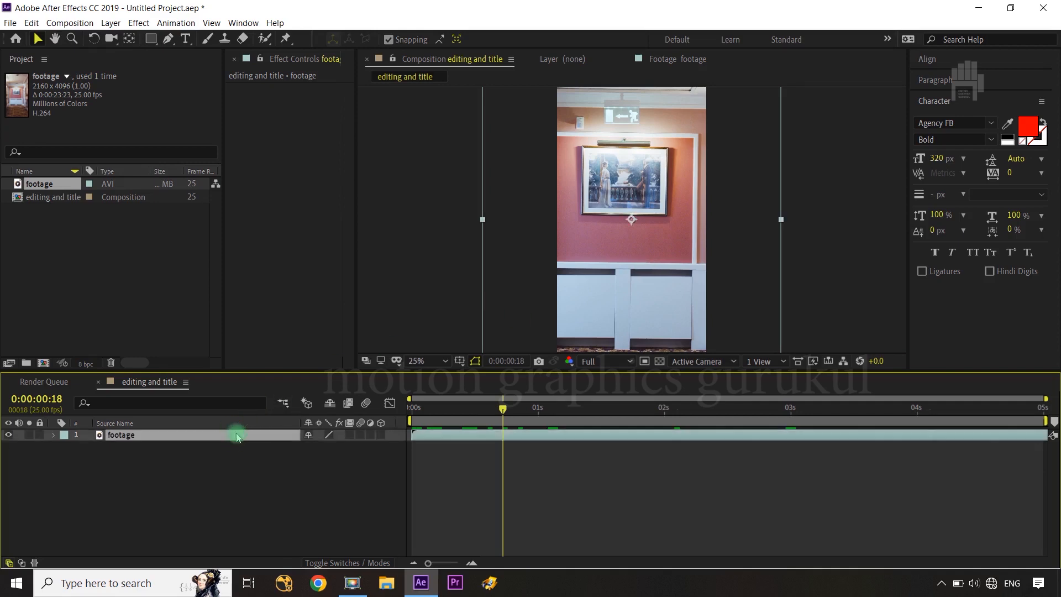
pyautogui.hotkey('ctrl', 'alt', 'f')
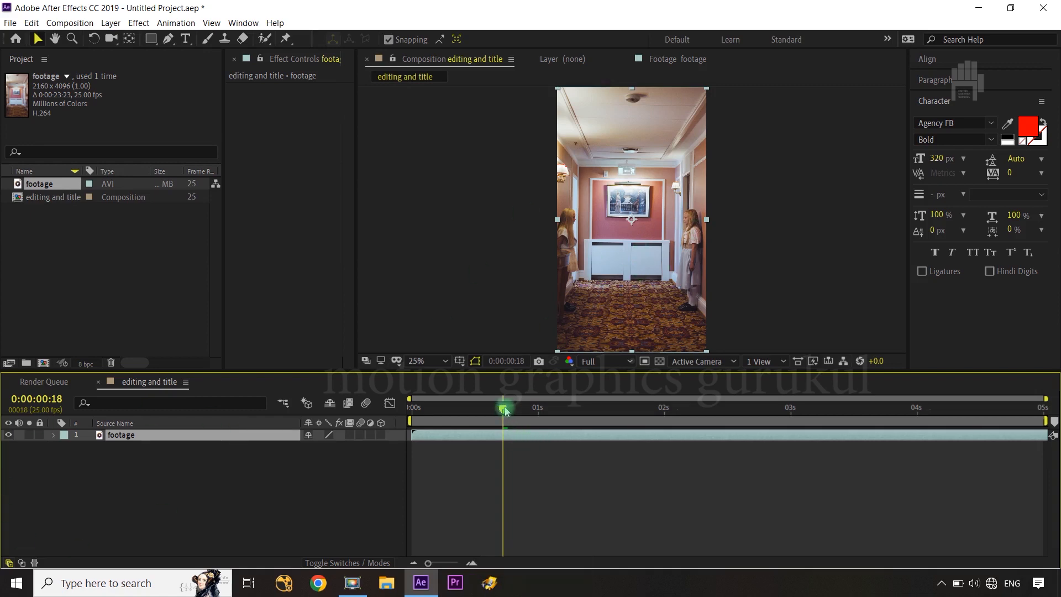
# Split the footage layer at 0:00:03:05.
pyautogui.moveTo(505, 411); pyautogui.dragTo(422, 420)
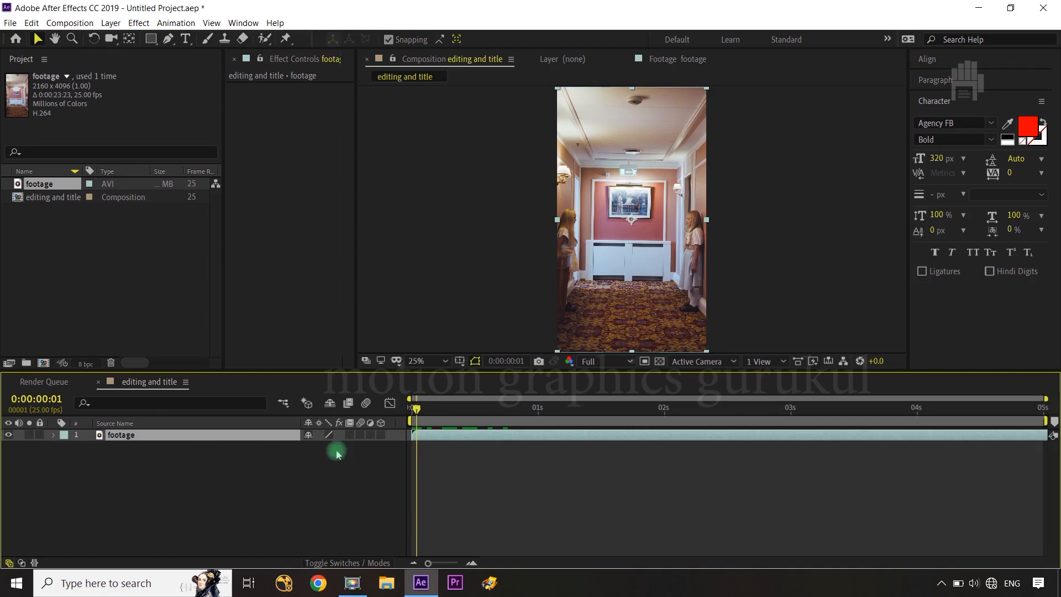
pyautogui.moveTo(419, 409); pyautogui.dragTo(816, 392)
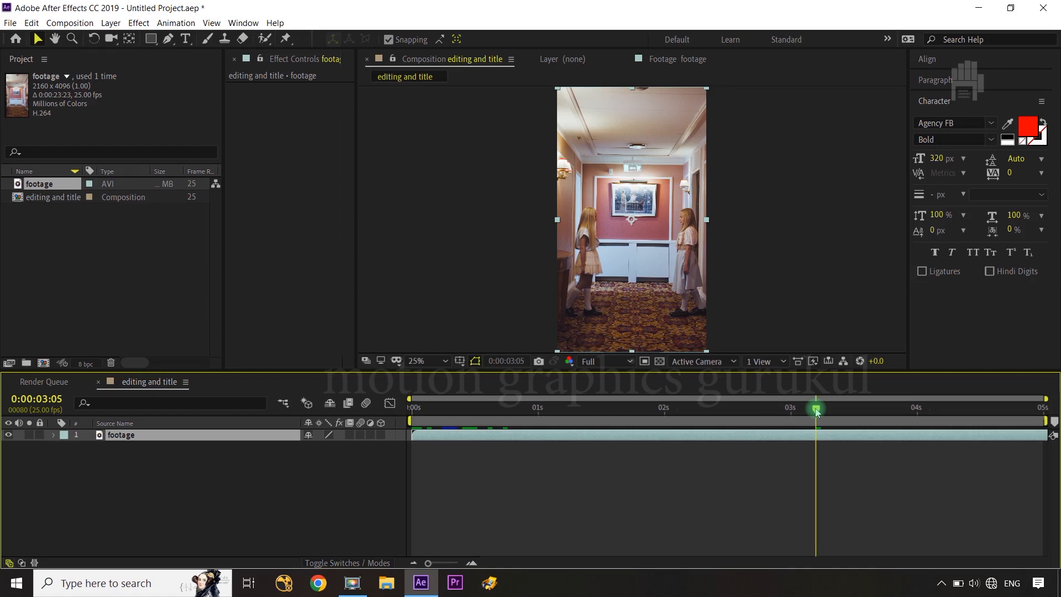
pyautogui.hotkey('ctrl', 'shift', 'd')
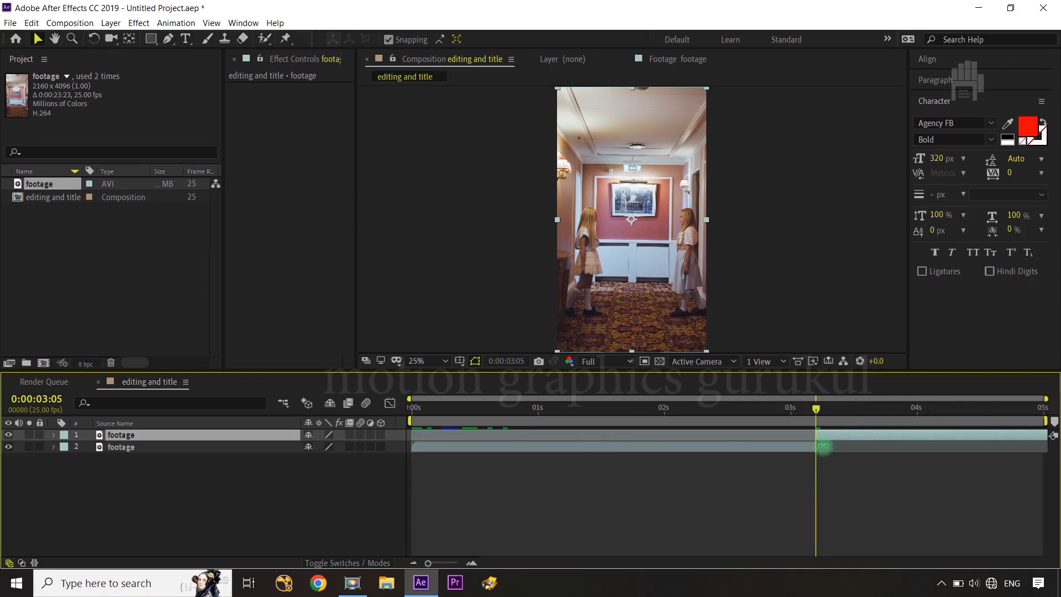
# Trim the end of the first footage segment to 0:00:01:11.
pyautogui.moveTo(817, 410); pyautogui.dragTo(597, 435)
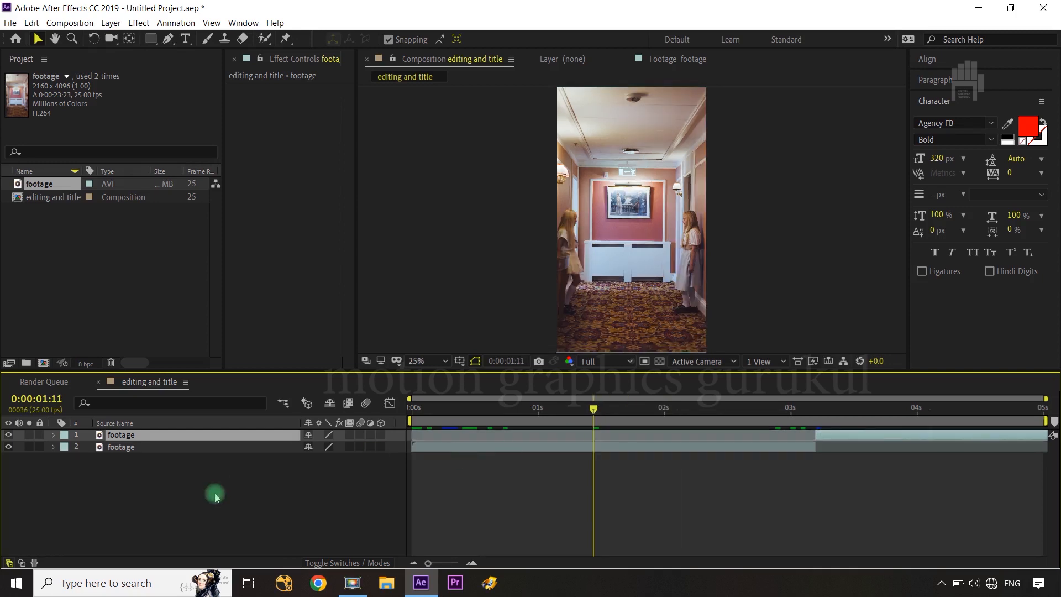
pyautogui.click(189, 446)
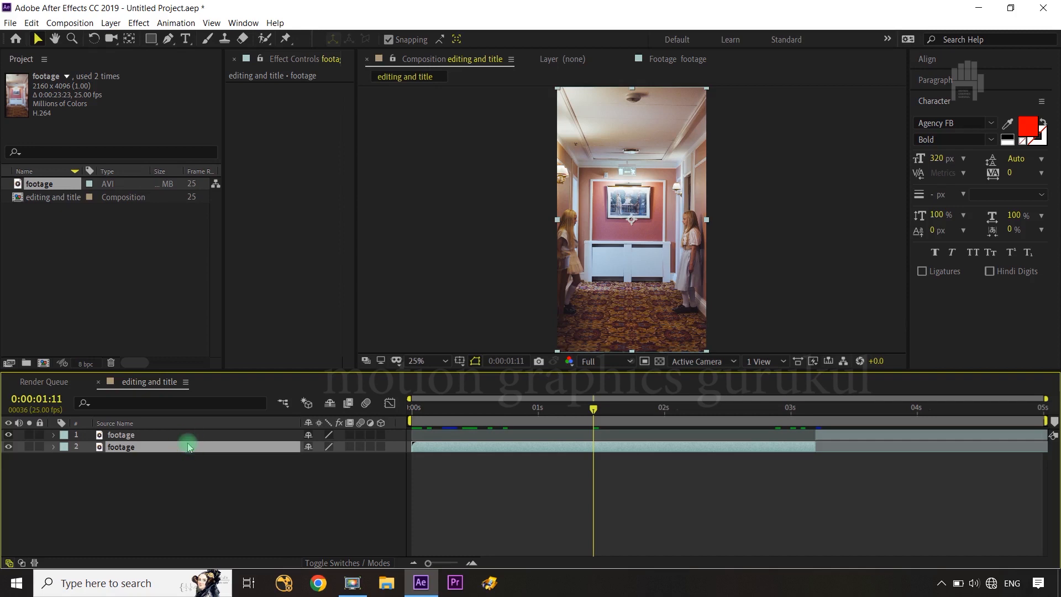
pyautogui.hotkey('alt', ']')
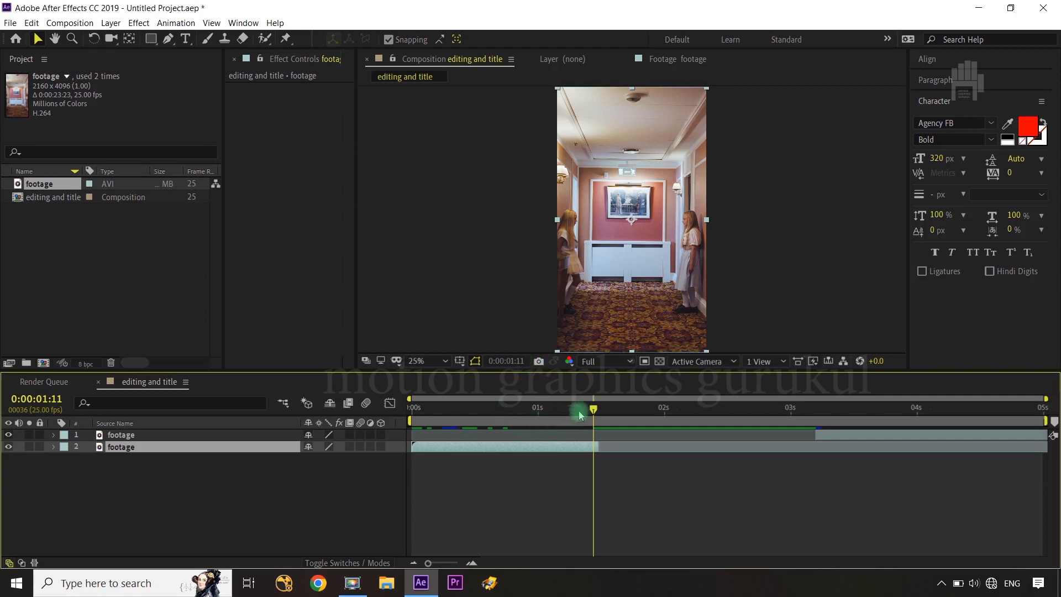
# Enlarge the first footage segment to a scale of about 77.7, 72.9%.
pyautogui.press('s')
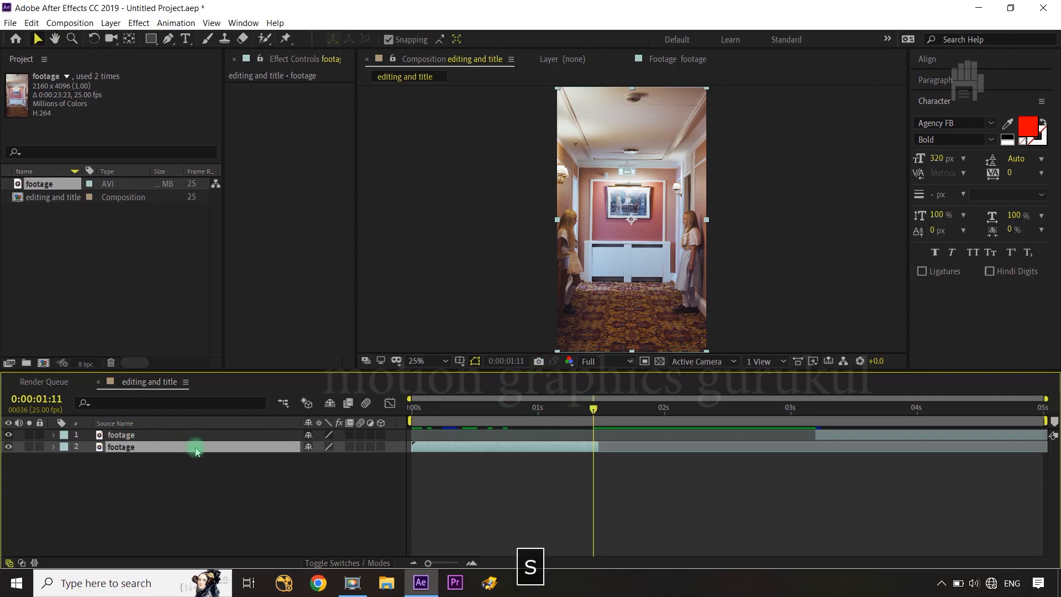
pyautogui.moveTo(339, 462); pyautogui.dragTo(356, 460)
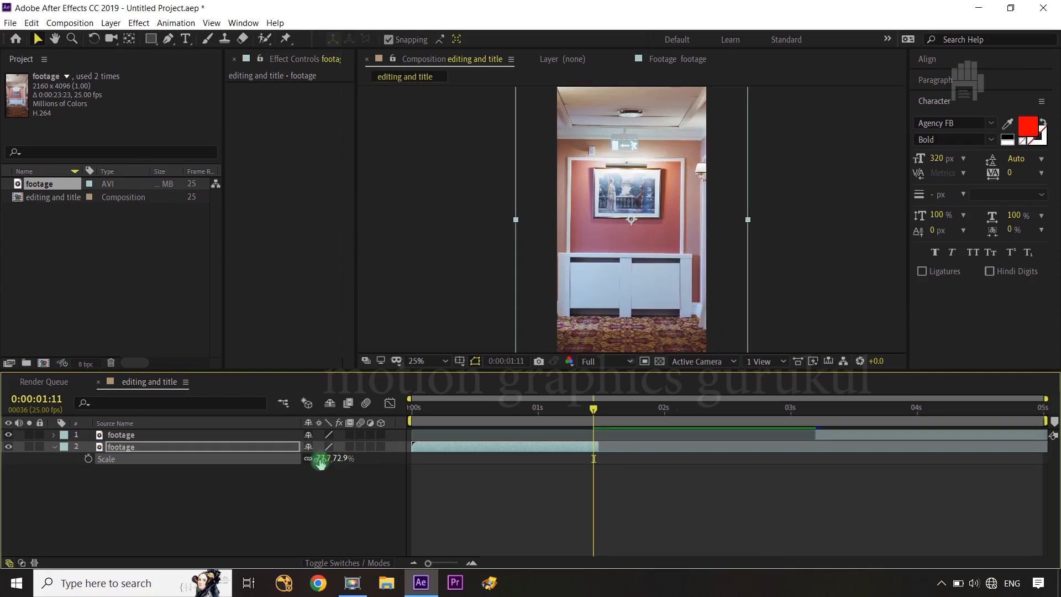
pyautogui.click(227, 448)
# Apply Freeze Frame to the first footage segment at 0:00:01:11.
pyautogui.click(583, 453)
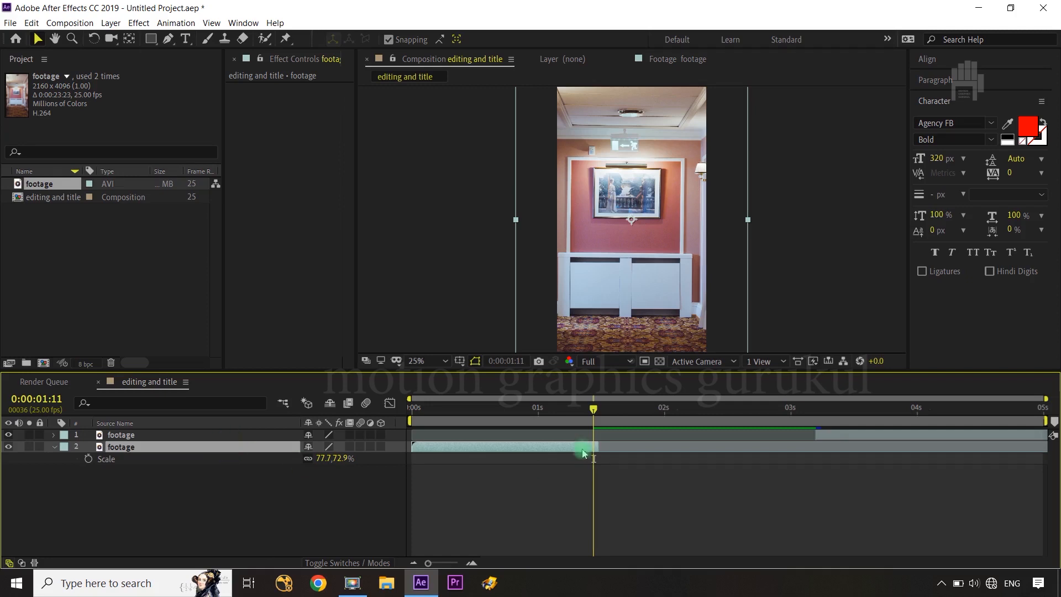
pyautogui.rightClick(577, 449)
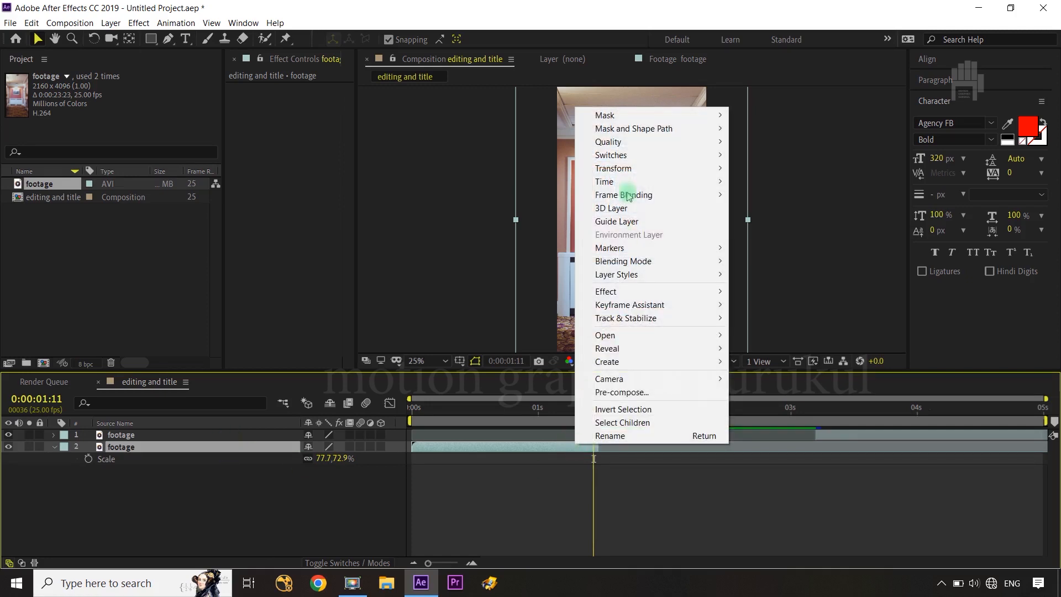
pyautogui.moveTo(623, 185)
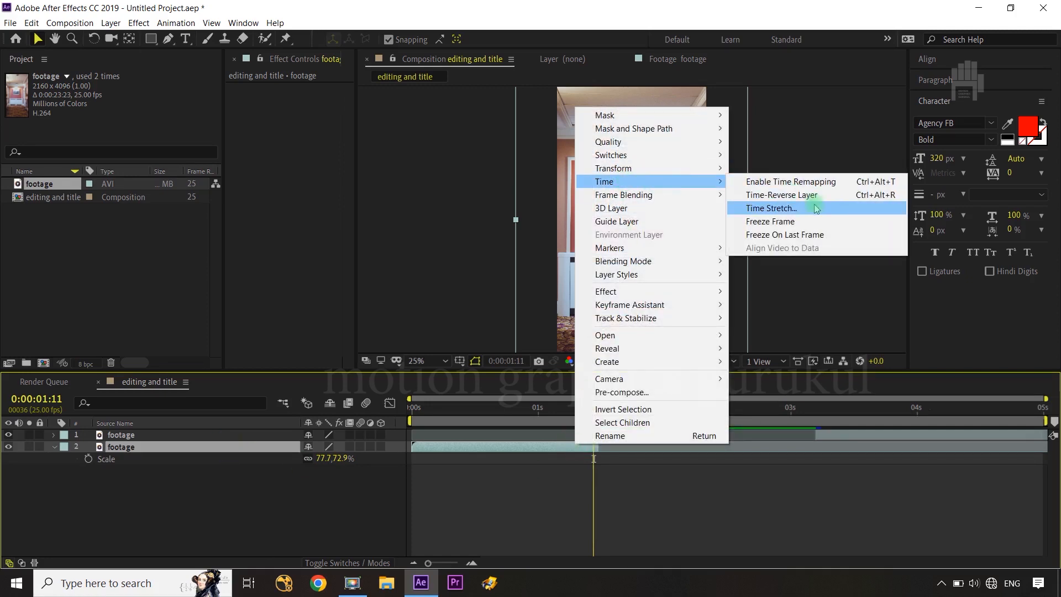
pyautogui.click(778, 222)
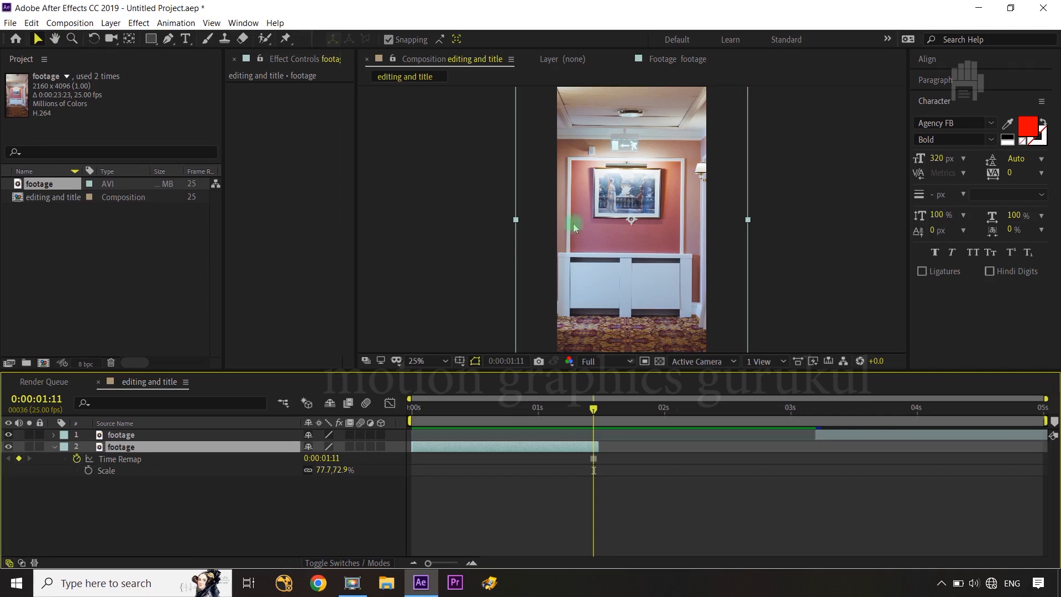
# Trim the start of the frozen footage segment to 0:00:00:21.
pyautogui.moveTo(596, 411)
pyautogui.mouseDown()
pyautogui.moveTo(417, 415)
pyautogui.moveTo(549, 410)
pyautogui.moveTo(595, 422)
pyautogui.mouseUp()
pyautogui.hotkey('shift', 'pageup')
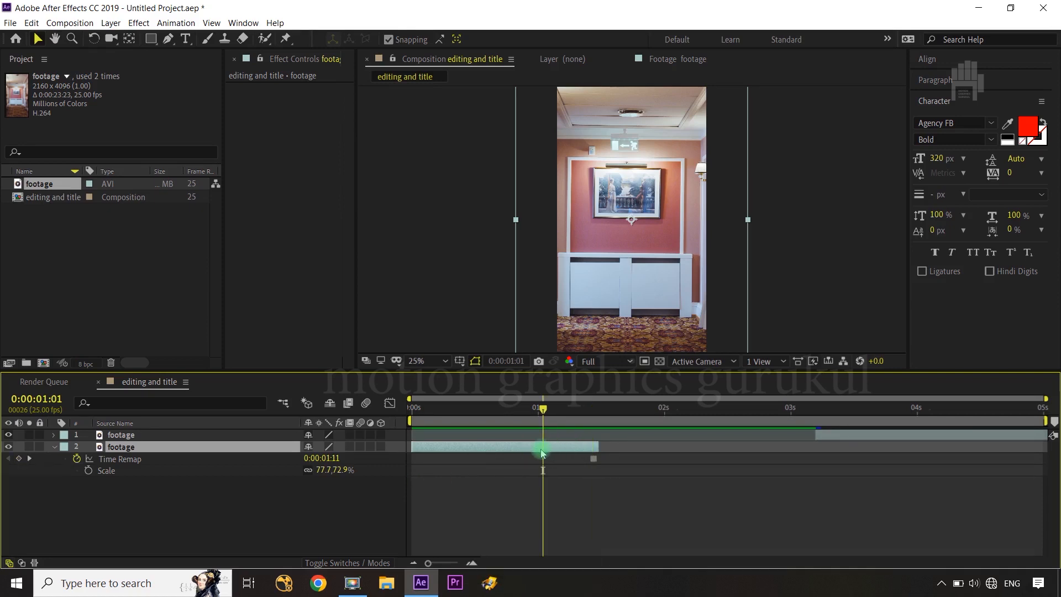
pyautogui.hotkey('ctrl', 'Left')
pyautogui.hotkey('ctrl', 'Left')
pyautogui.hotkey('ctrl', 'Left')
pyautogui.hotkey('ctrl', 'Left')
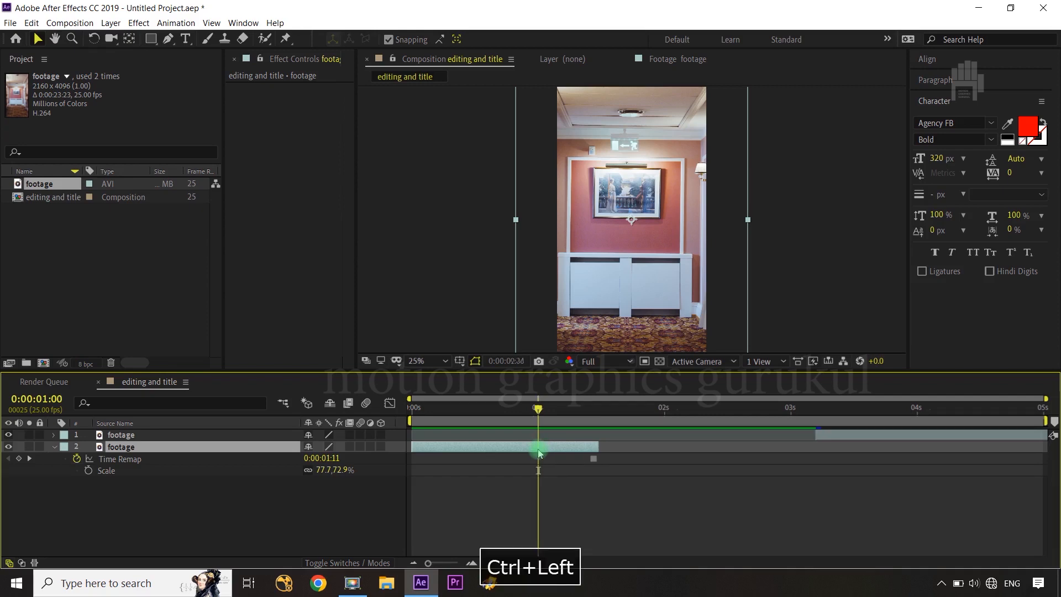
pyautogui.hotkey('ctrl', 'Left')
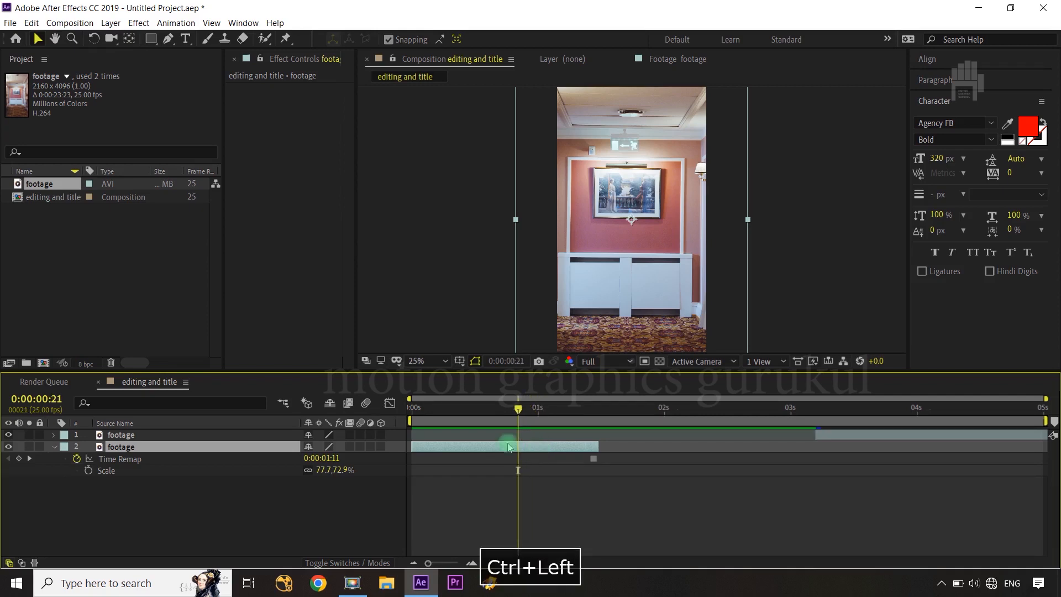
pyautogui.click(183, 448)
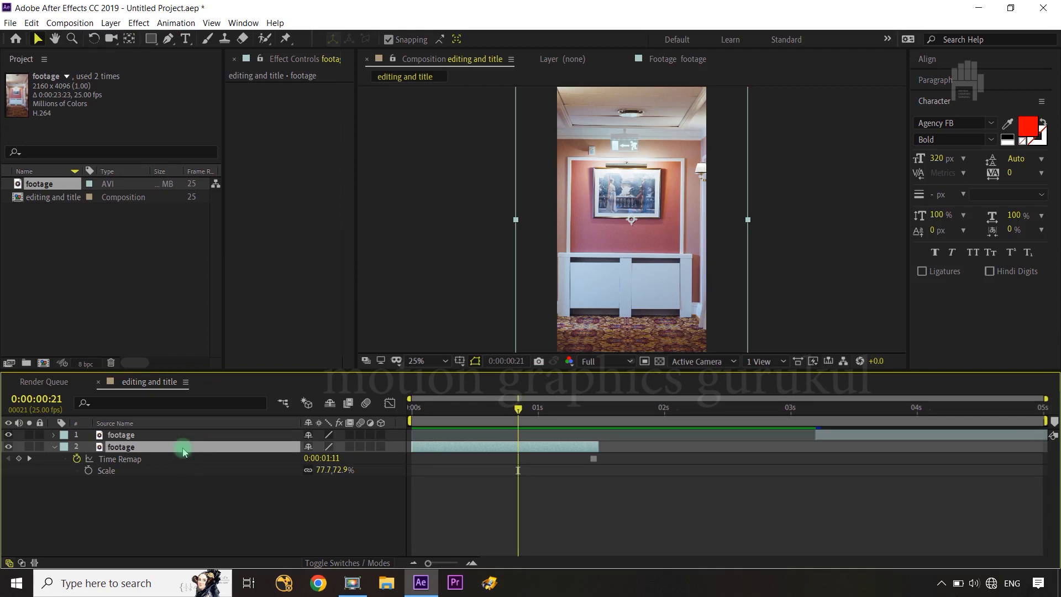
pyautogui.hotkey('alt', '[')
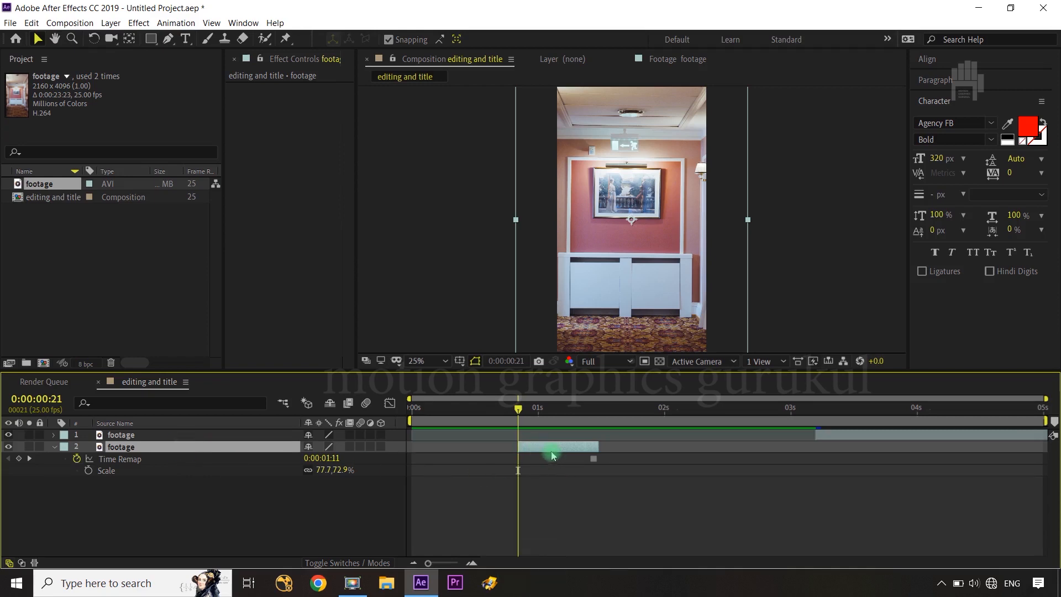
# Move the frozen segment to the start of the timeline and place the second footage segment directly after it.
pyautogui.moveTo(548, 454); pyautogui.dragTo(406, 455)
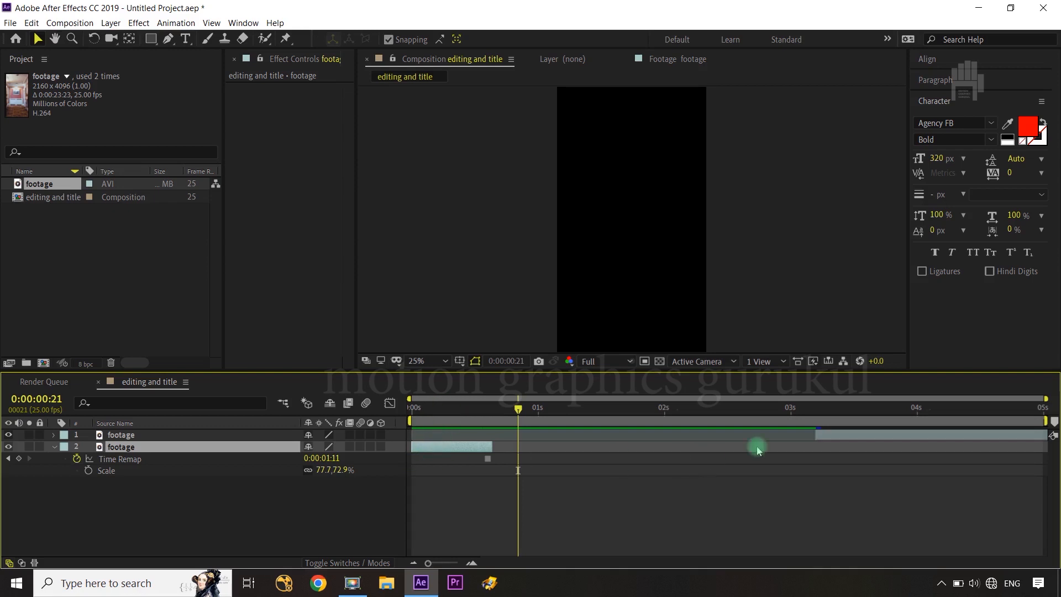
pyautogui.moveTo(851, 441); pyautogui.dragTo(588, 410)
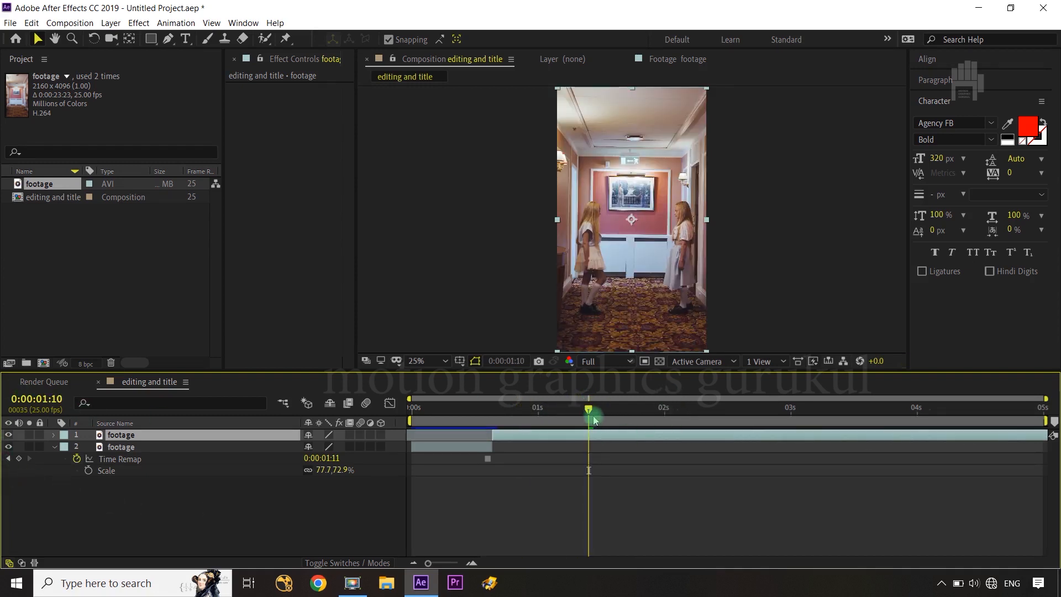
# Split the second footage segment at 0:00:04:24.
pyautogui.moveTo(590, 411)
pyautogui.mouseDown()
pyautogui.moveTo(1057, 411)
pyautogui.moveTo(1006, 439)
pyautogui.moveTo(934, 445)
pyautogui.mouseUp()
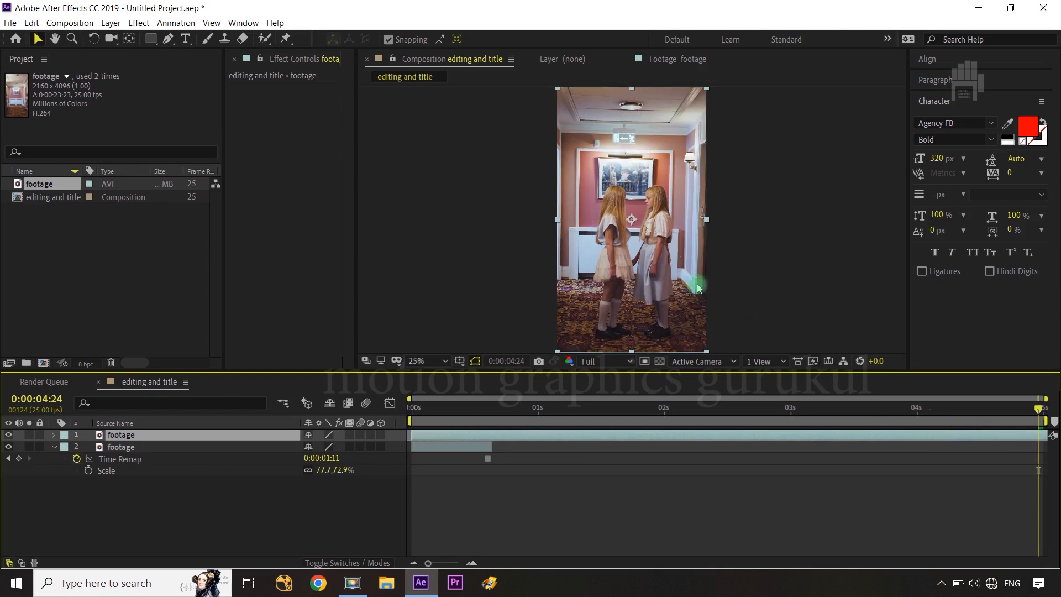
pyautogui.click(180, 435)
pyautogui.hotkey('ctrl', 'shift', 'd')
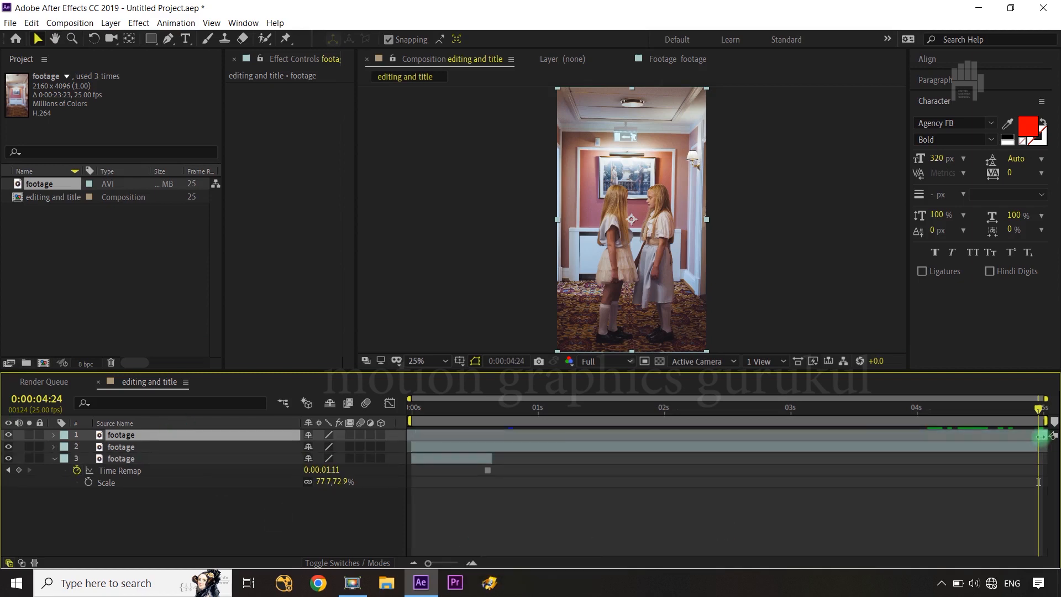
# Shift the newly split footage segment earlier to start at about 0:00:02:20, and hide it to review the layer beneath.
pyautogui.moveTo(1042, 438); pyautogui.dragTo(765, 442)
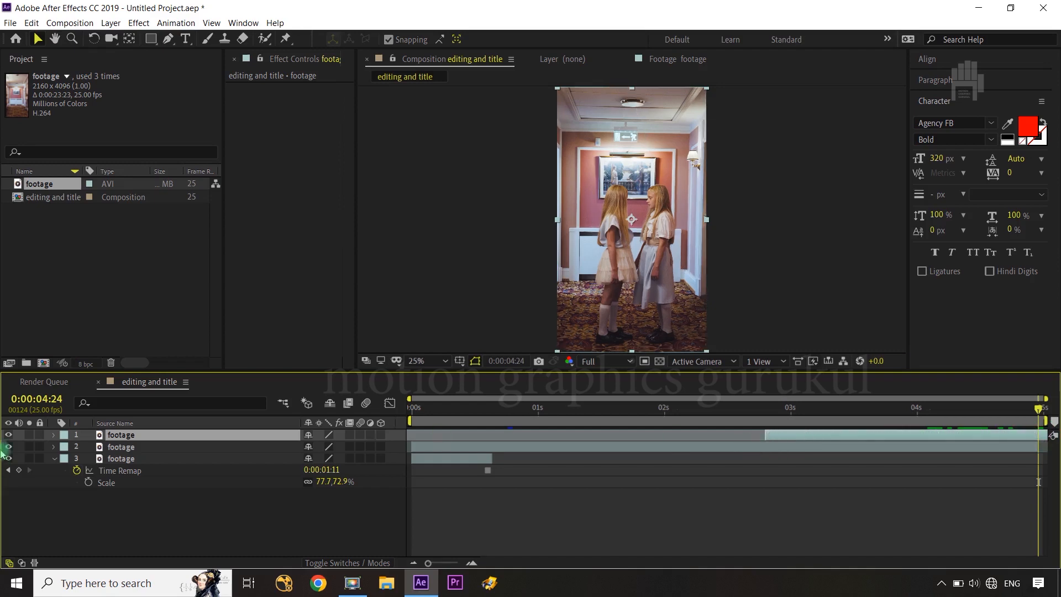
pyautogui.click(8, 435)
pyautogui.click(1035, 408)
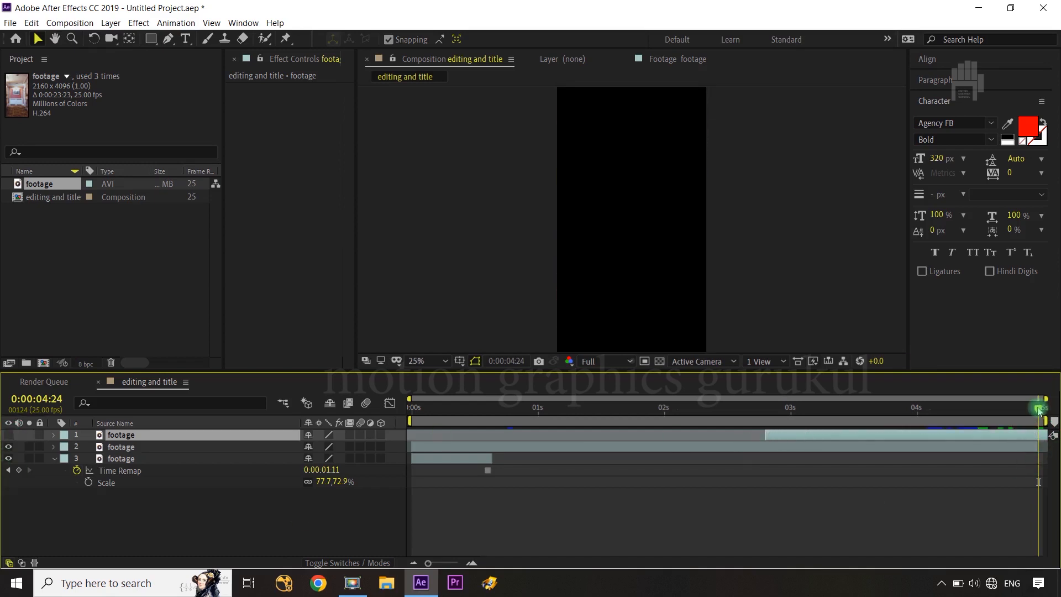
pyautogui.click(1031, 409)
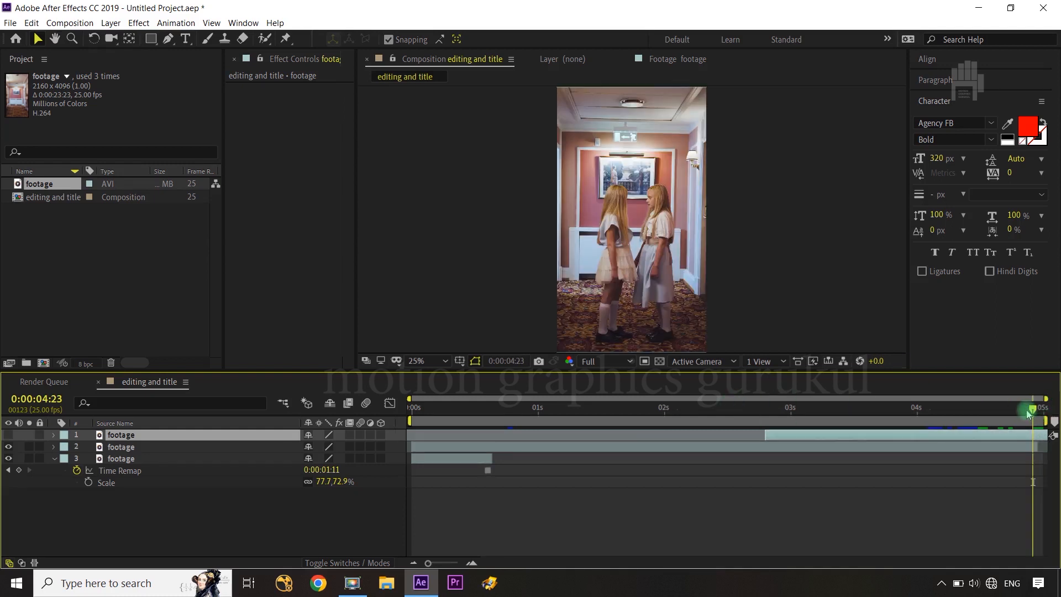
pyautogui.moveTo(1022, 414); pyautogui.dragTo(817, 427)
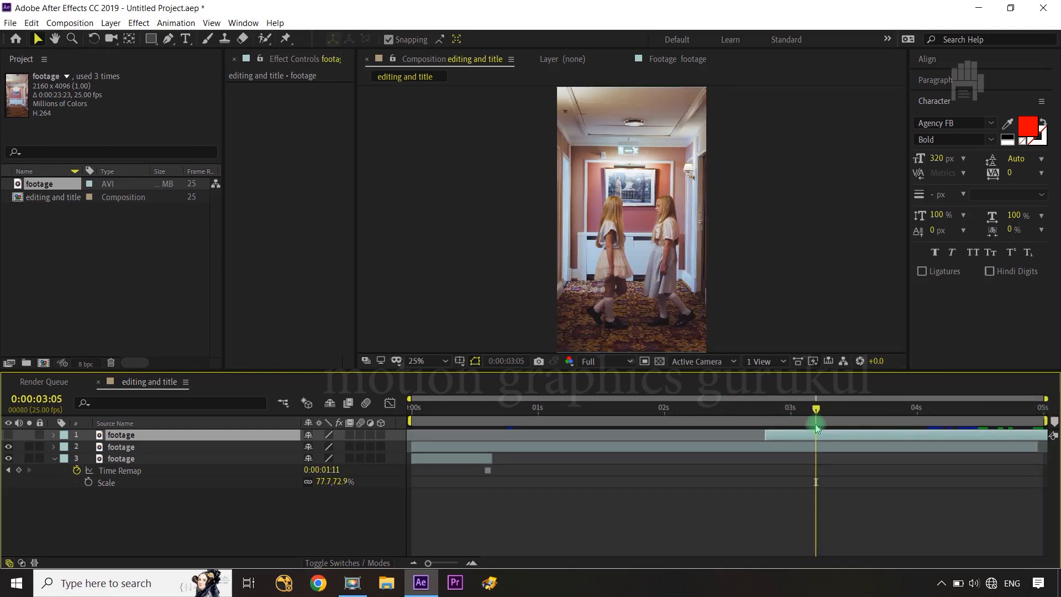
# Time-stretch the middle footage segment to a new duration of 0:00:00:15.
pyautogui.click(665, 449)
pyautogui.rightClick(663, 447)
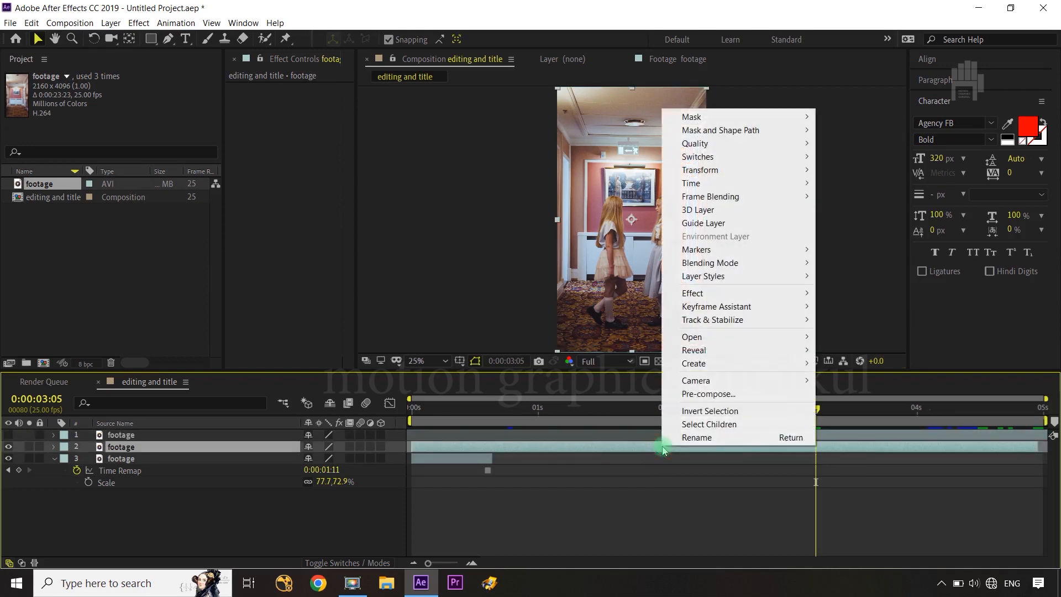
pyautogui.moveTo(718, 179)
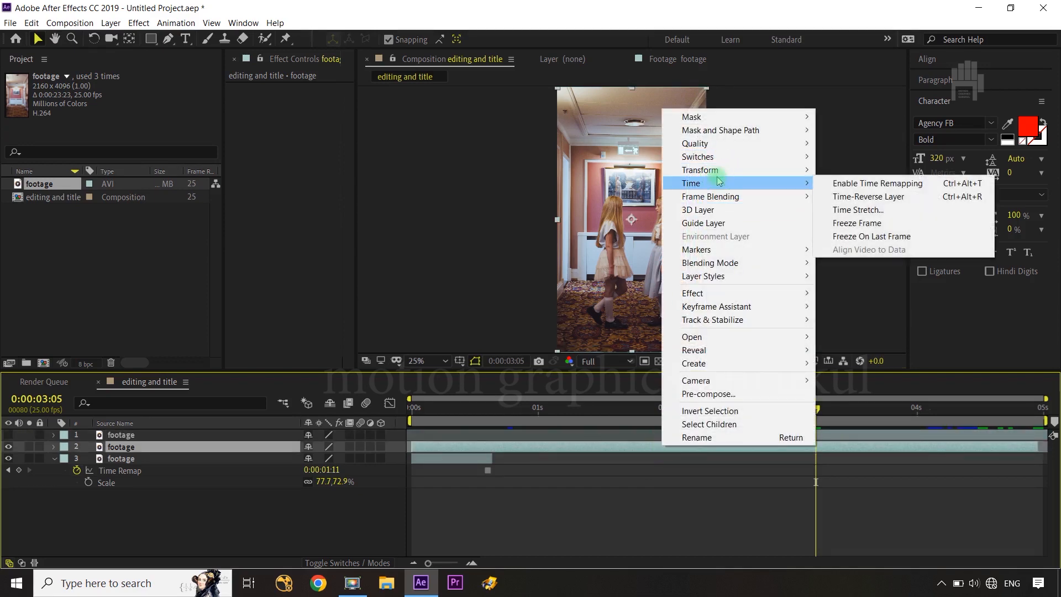
pyautogui.click(844, 210)
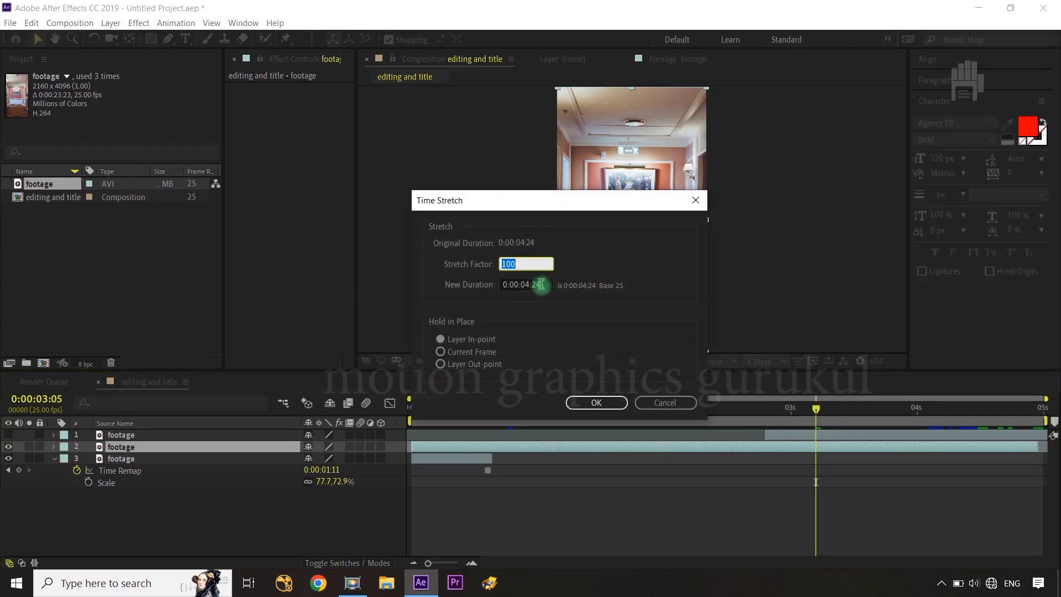
pyautogui.click(541, 285)
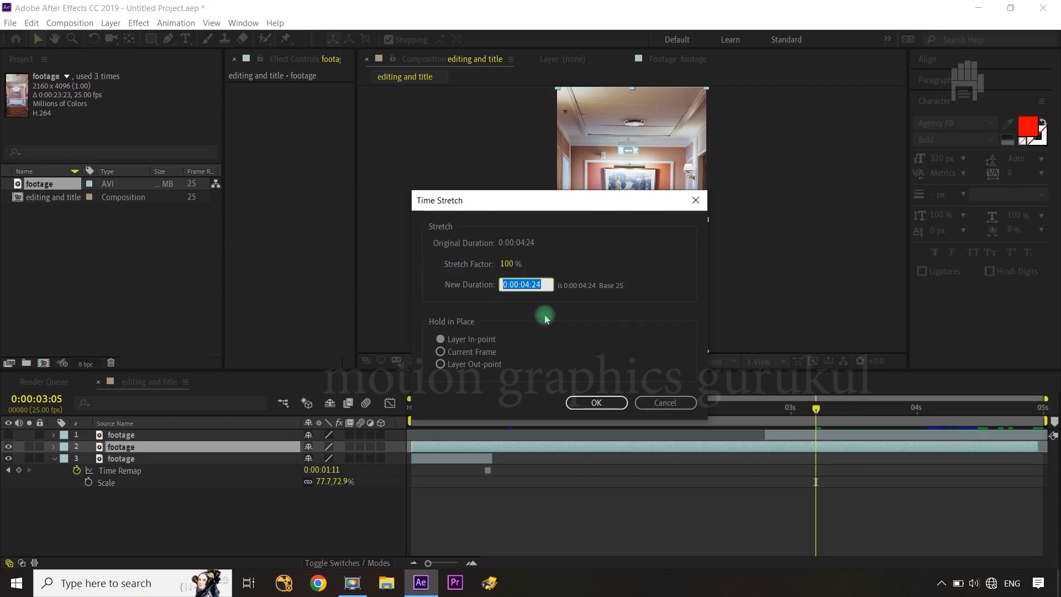
pyautogui.write('15')
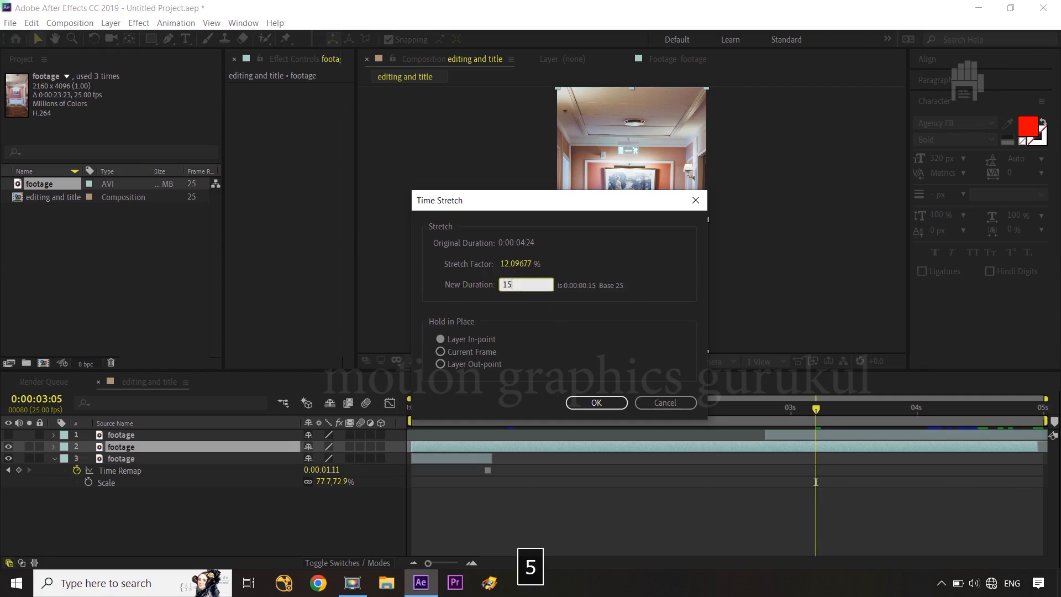
pyautogui.click(652, 275)
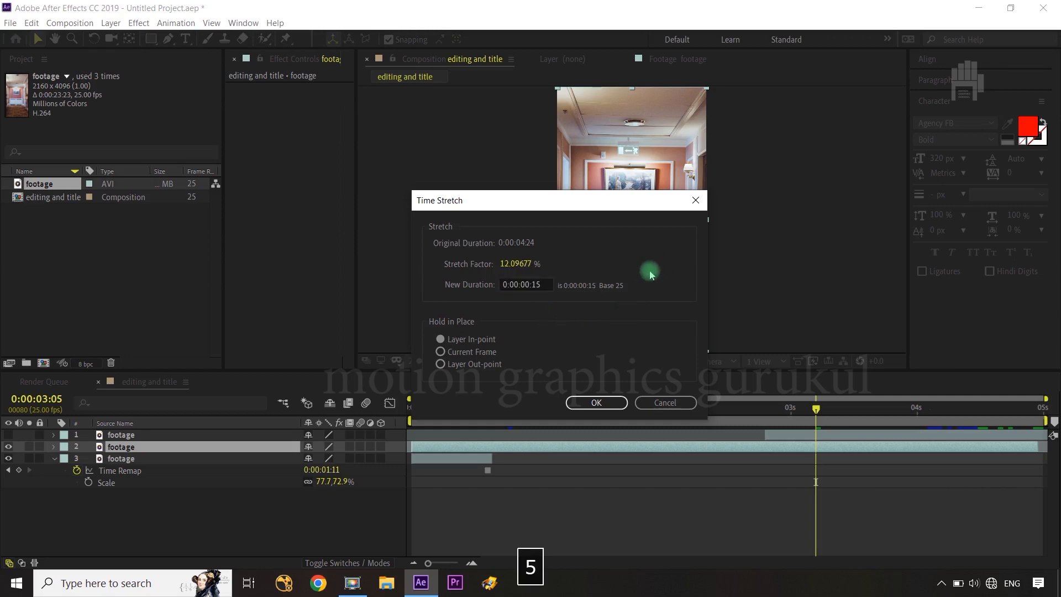
pyautogui.click(595, 402)
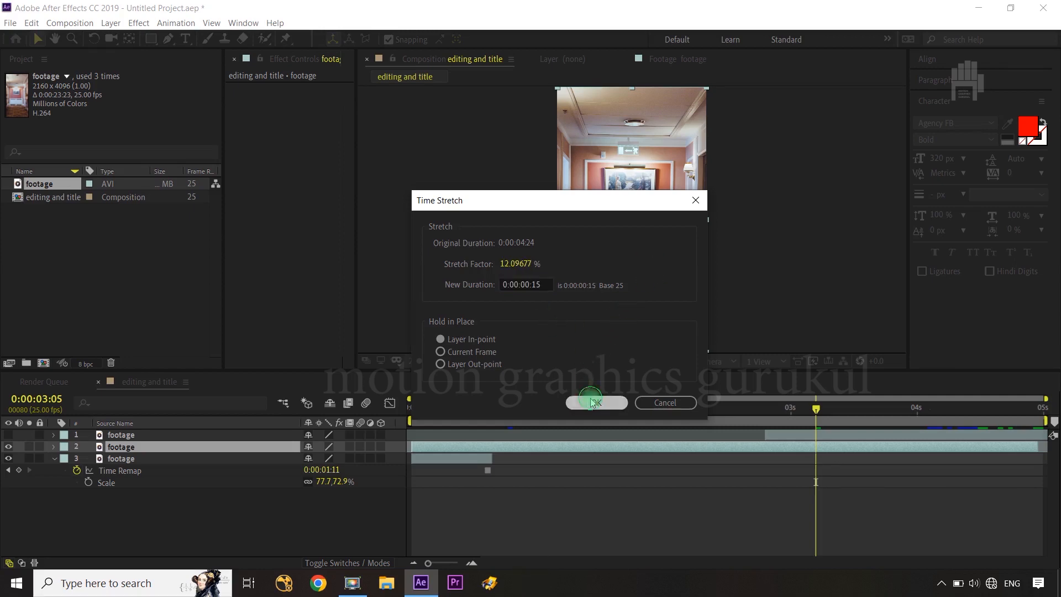
# Time-stretch the middle footage segment to a duration of 0:00:00:20 and place it right after the frozen segment.
pyautogui.rightClick(463, 452)
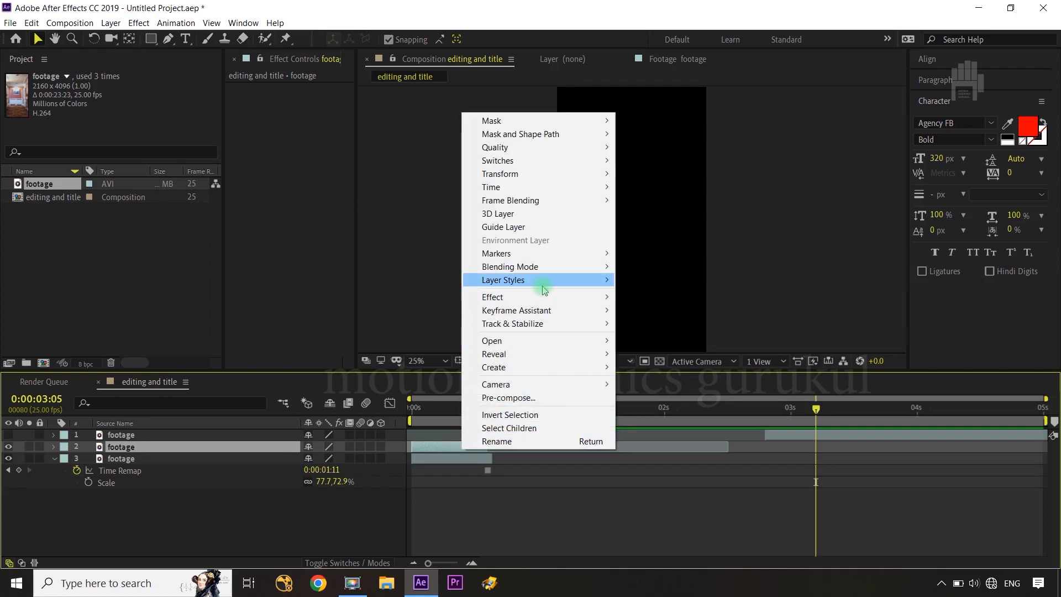
pyautogui.moveTo(551, 190)
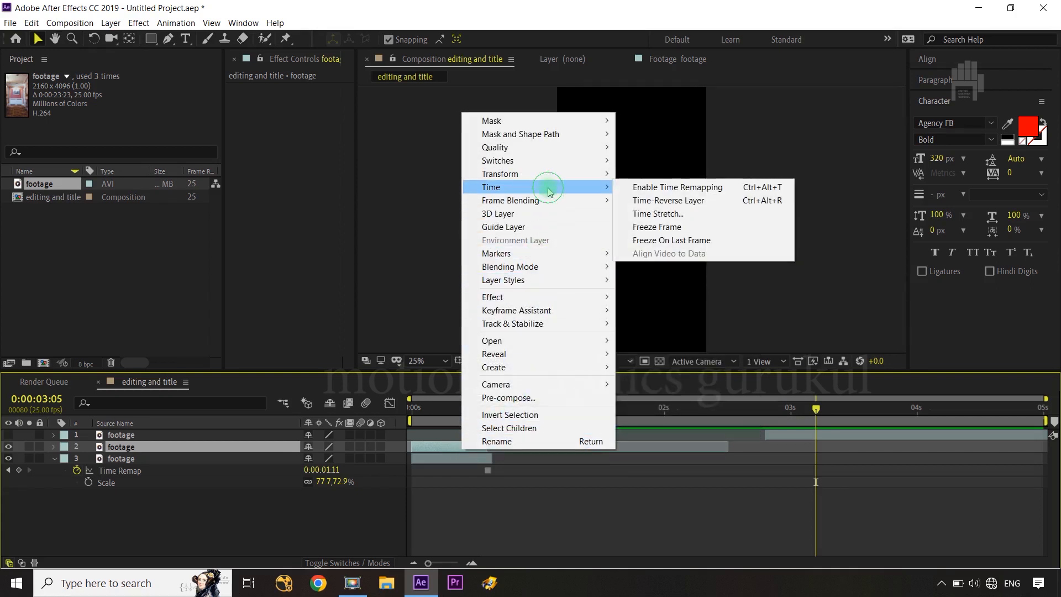
pyautogui.click(641, 213)
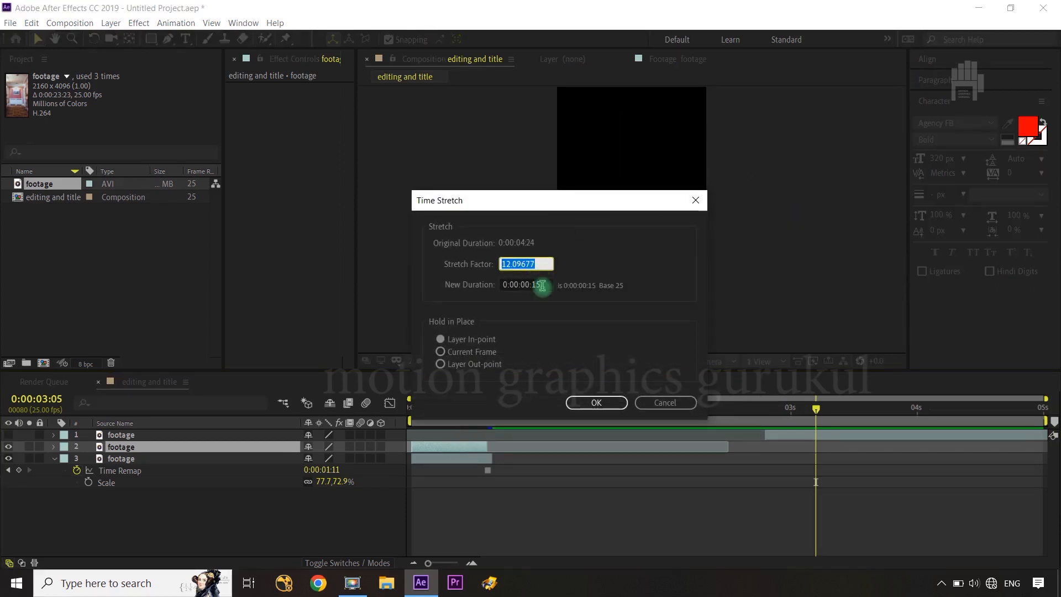
pyautogui.click(542, 285)
pyautogui.write('20')
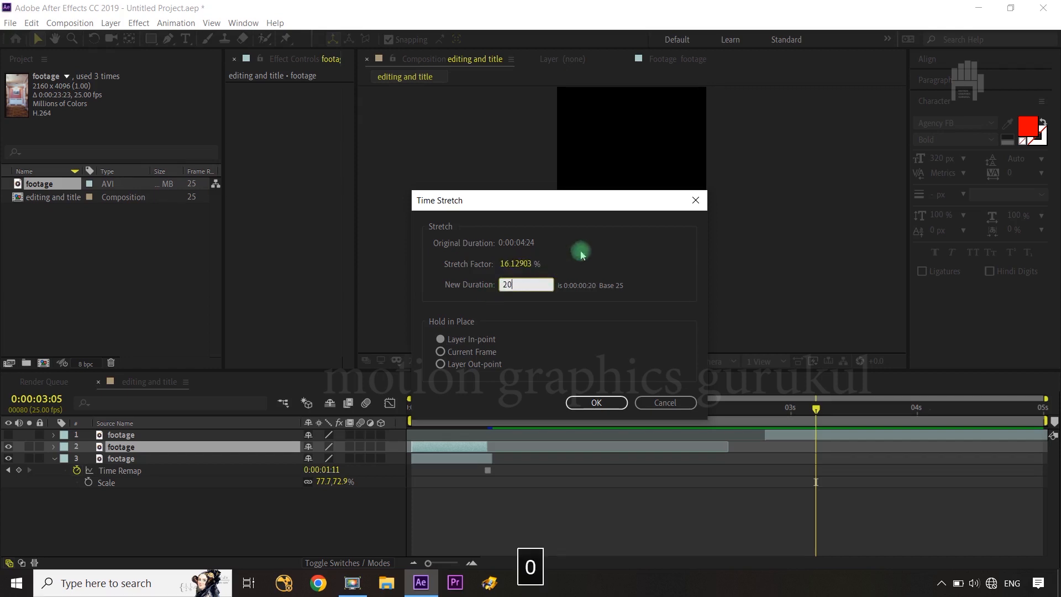
pyautogui.click(622, 239)
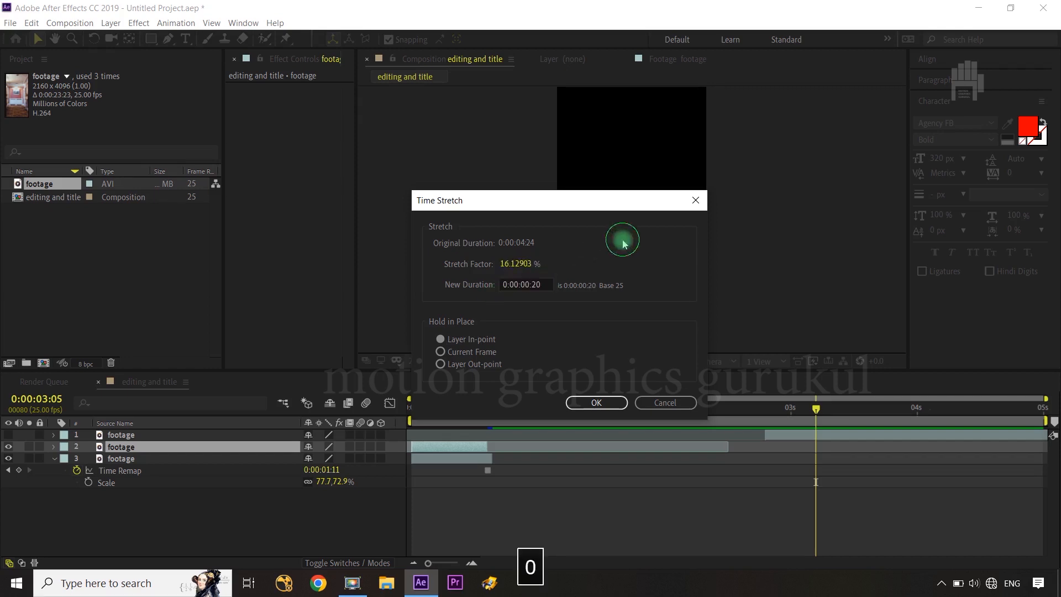
pyautogui.click(597, 403)
pyautogui.moveTo(466, 446); pyautogui.dragTo(512, 450)
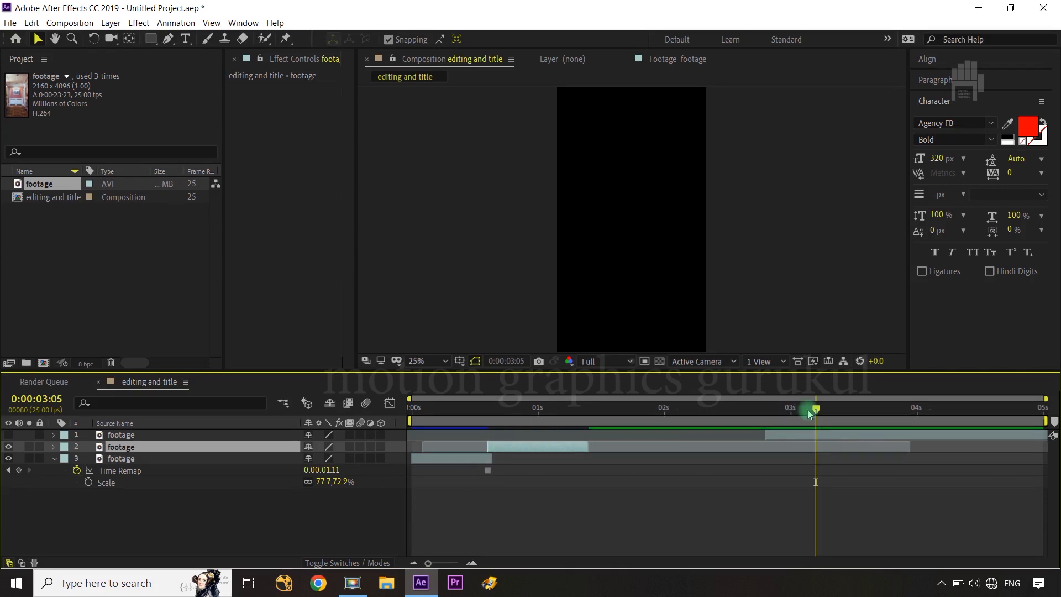
pyautogui.moveTo(782, 410); pyautogui.dragTo(538, 426)
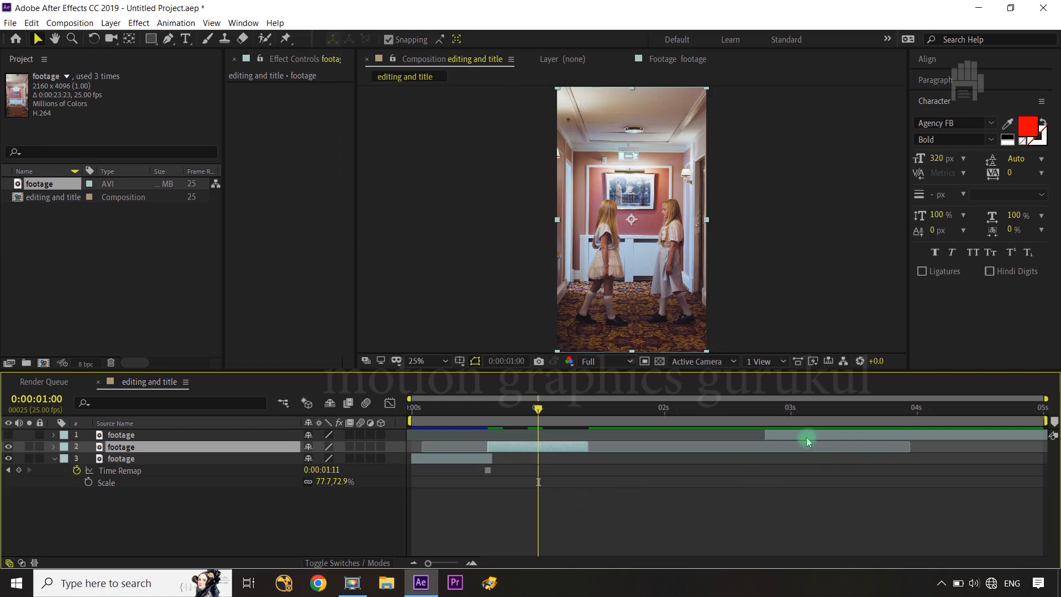
# Shift the hidden top footage segment to the start of the timeline, make it visible, and trim its start to 0:00:03:11.
pyautogui.moveTo(807, 437); pyautogui.dragTo(455, 441)
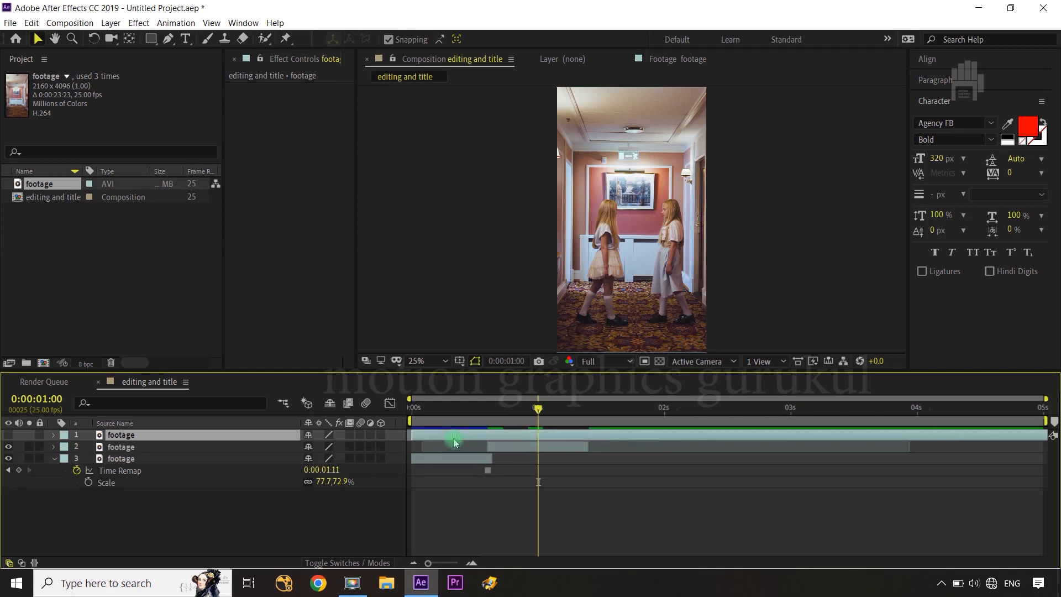
pyautogui.click(9, 434)
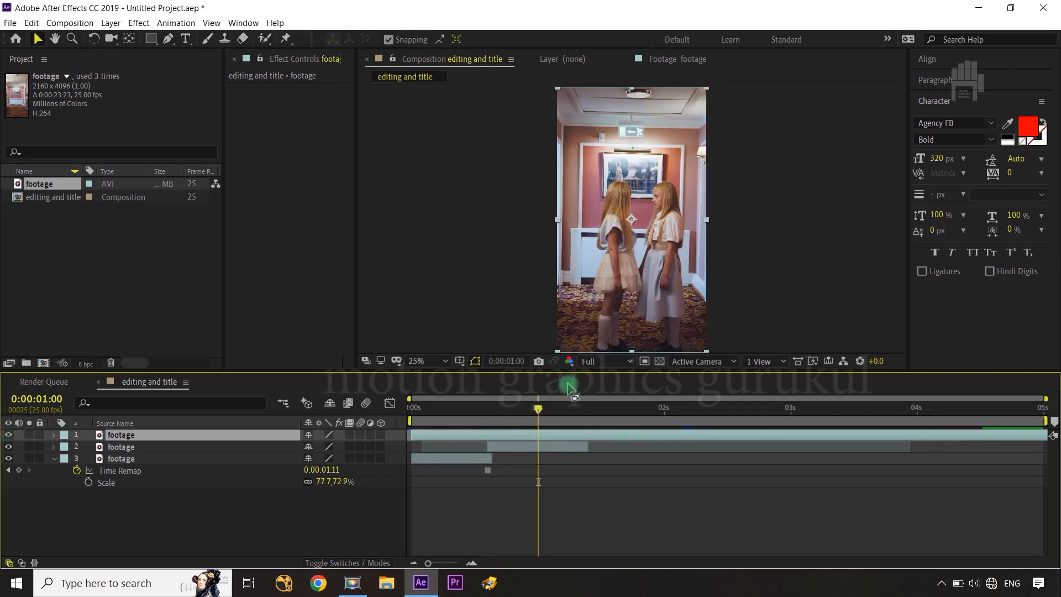
pyautogui.click(538, 409)
pyautogui.moveTo(540, 409); pyautogui.dragTo(844, 409)
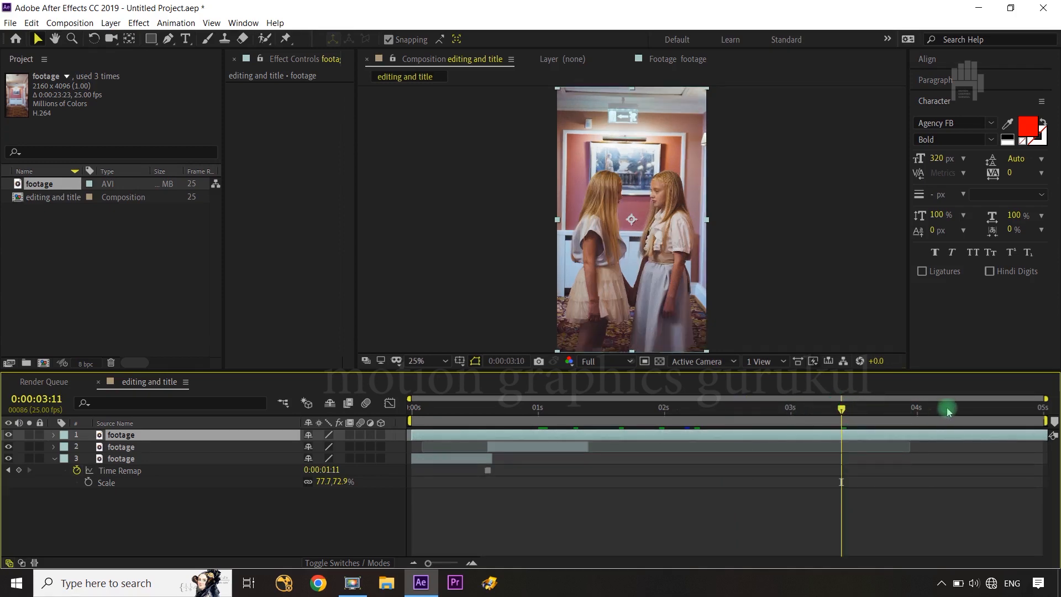
pyautogui.click(846, 409)
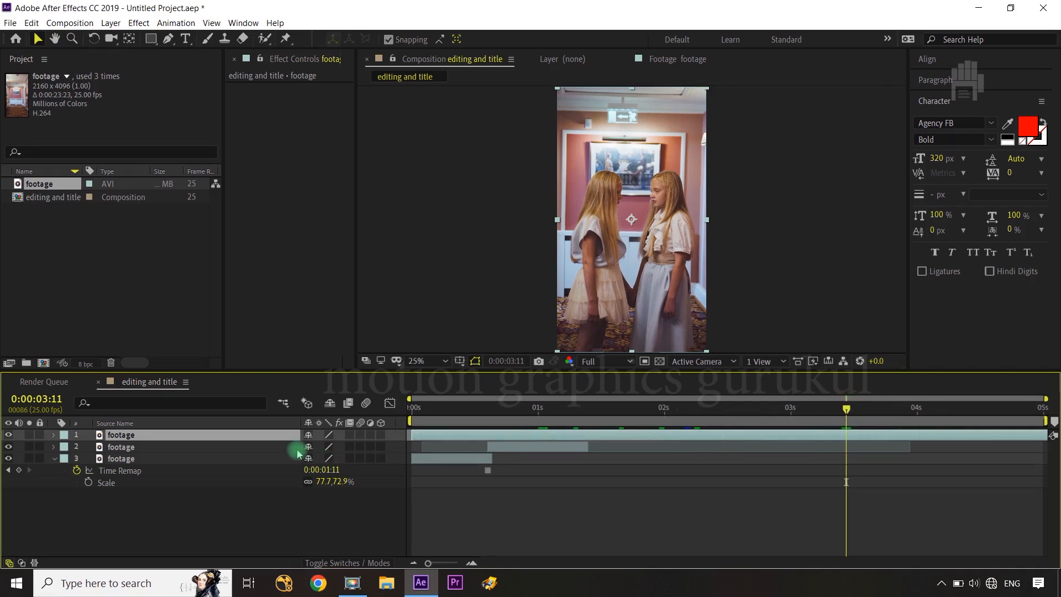
pyautogui.hotkey('alt', '[')
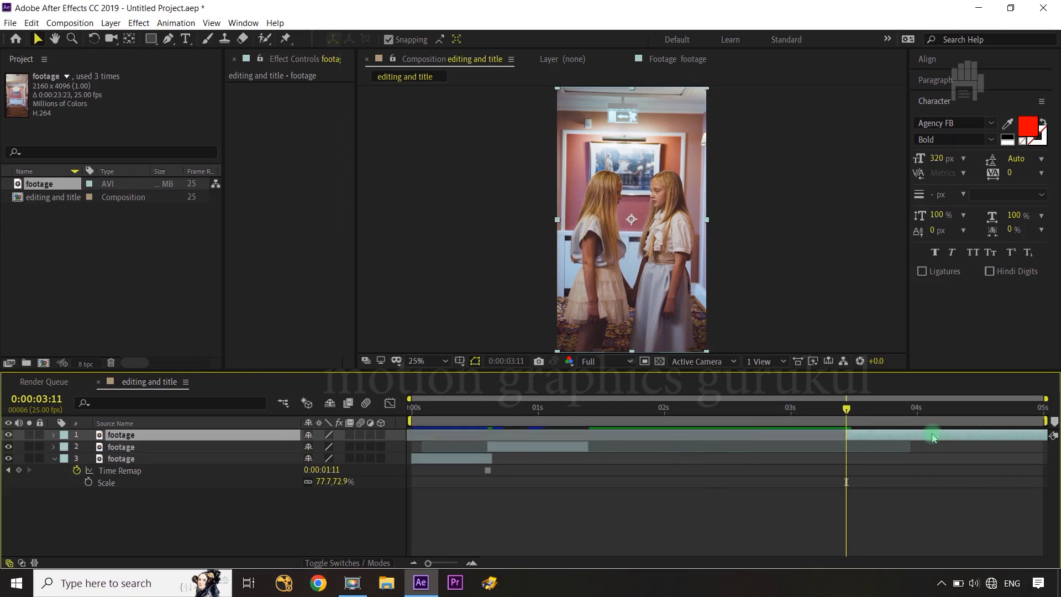
# Move the top footage segment directly after the middle segment and trim its end at 0:00:04:24.
pyautogui.moveTo(858, 439); pyautogui.dragTo(669, 435)
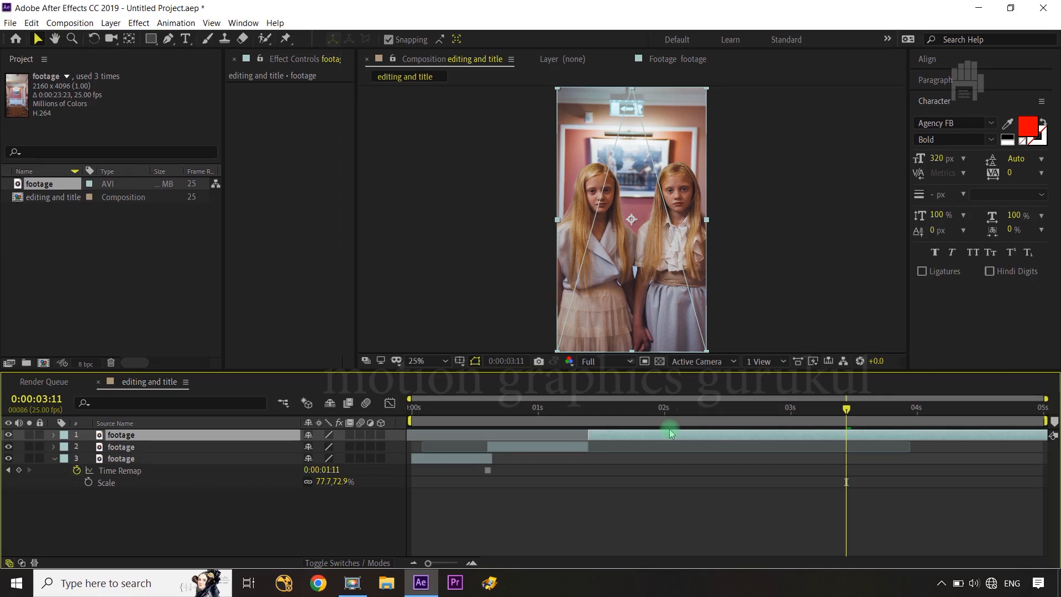
pyautogui.moveTo(846, 408); pyautogui.dragTo(777, 414)
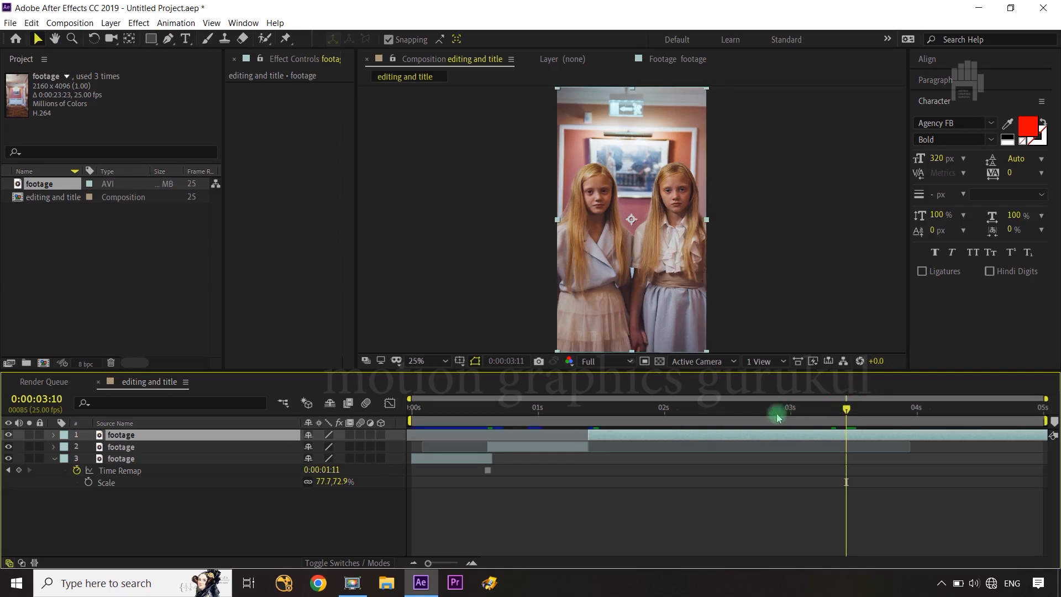
pyautogui.moveTo(697, 416)
pyautogui.mouseDown()
pyautogui.moveTo(604, 422)
pyautogui.moveTo(686, 422)
pyautogui.mouseUp()
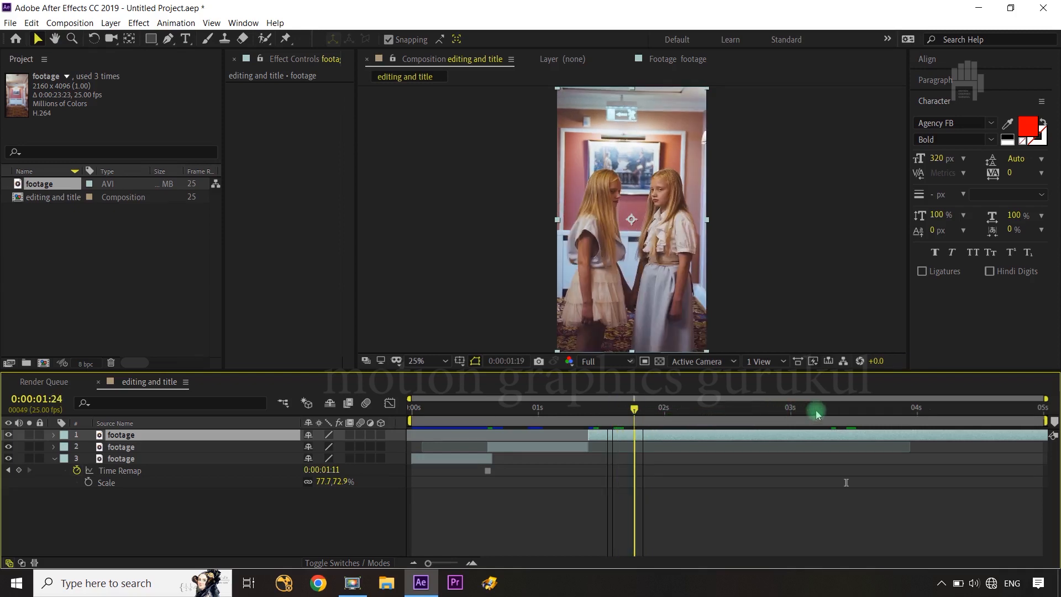
pyautogui.moveTo(835, 412); pyautogui.dragTo(1056, 420)
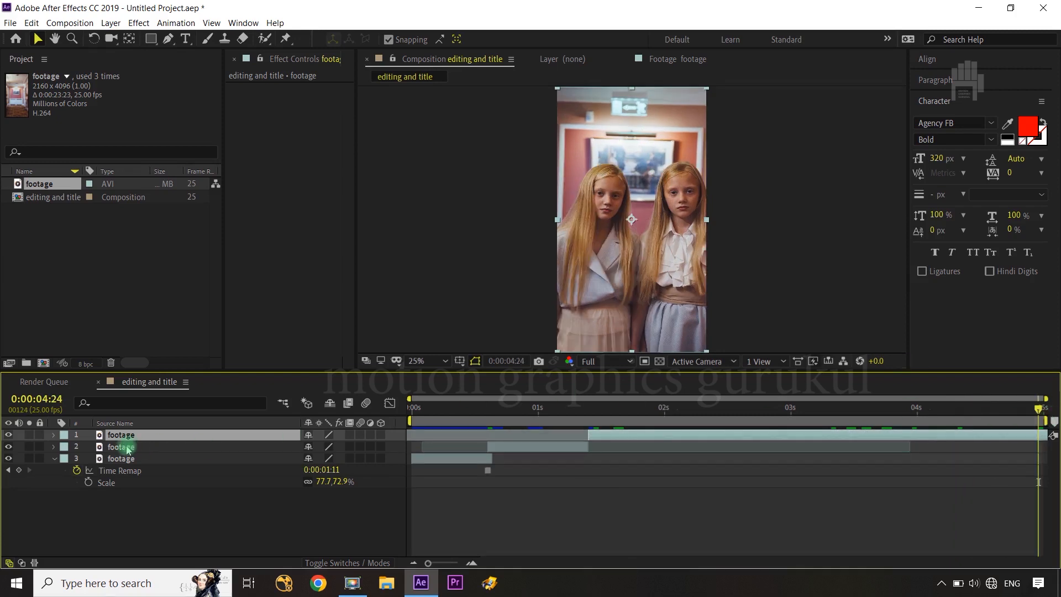
pyautogui.hotkey('alt', ']')
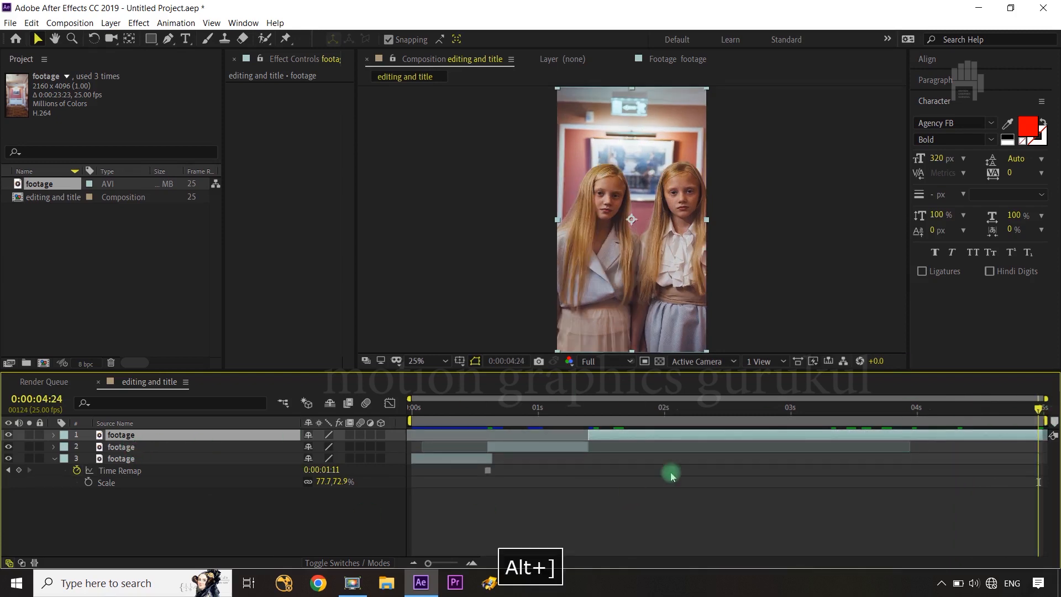
# Time-stretch the top footage segment to a duration of 0:00:00:15 and review the sped-up motion.
pyautogui.rightClick(694, 439)
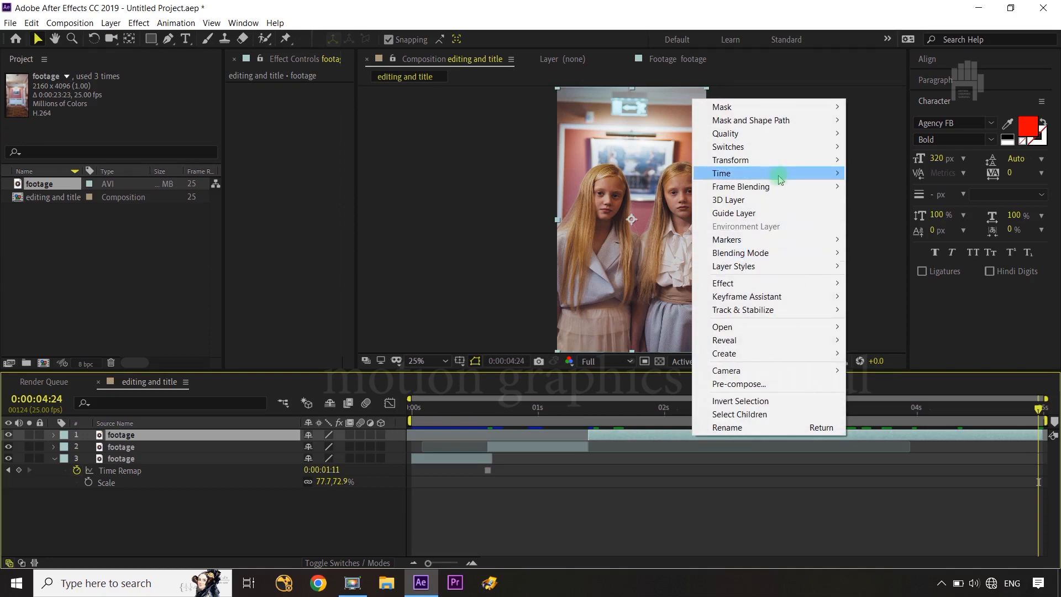
pyautogui.moveTo(772, 172)
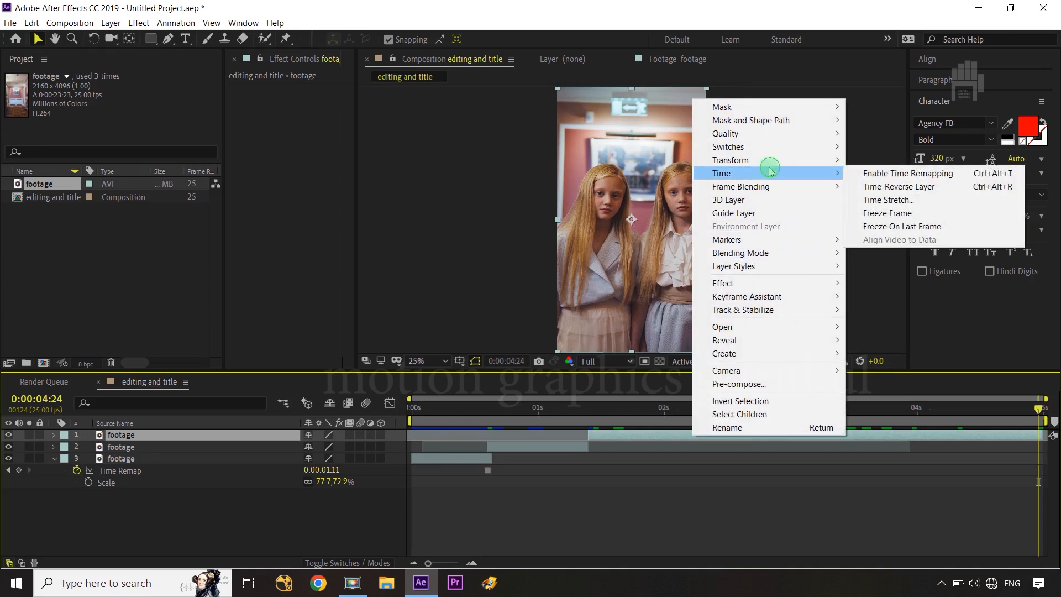
pyautogui.click(884, 201)
pyautogui.click(547, 284)
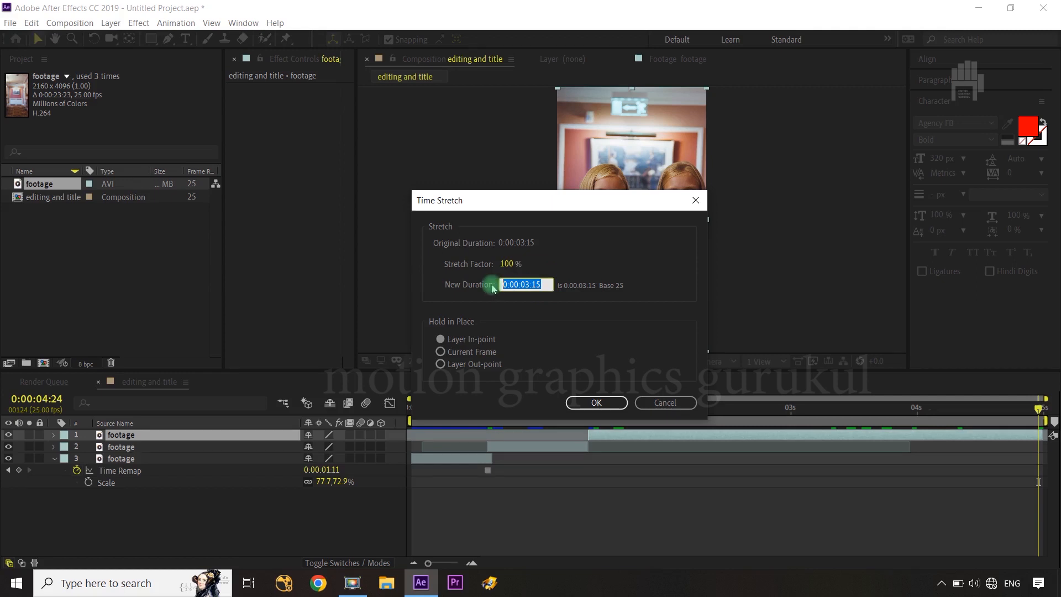
pyautogui.write('15')
pyautogui.click(680, 265)
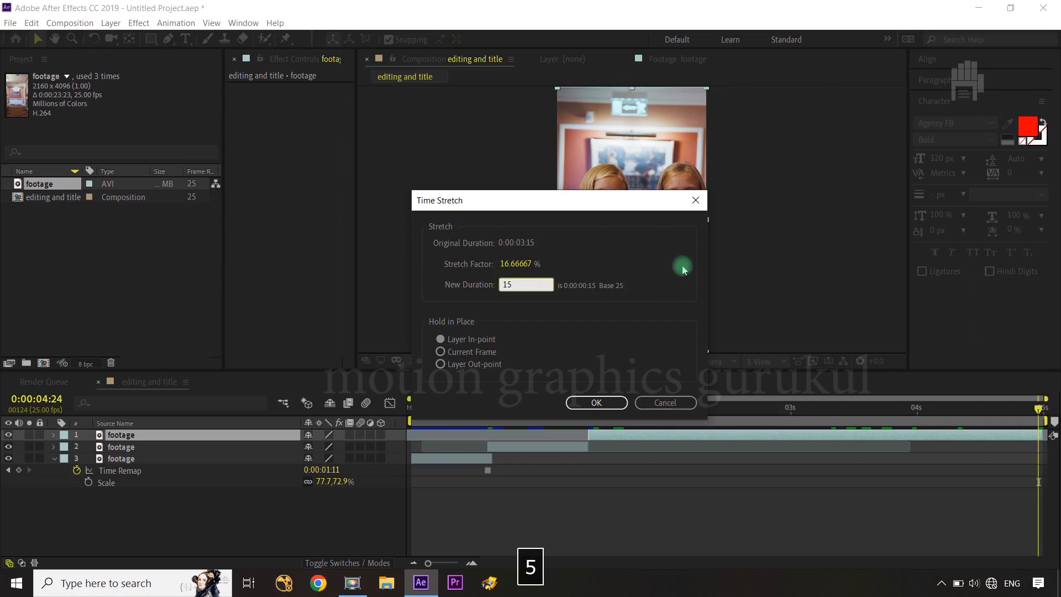
pyautogui.click(598, 401)
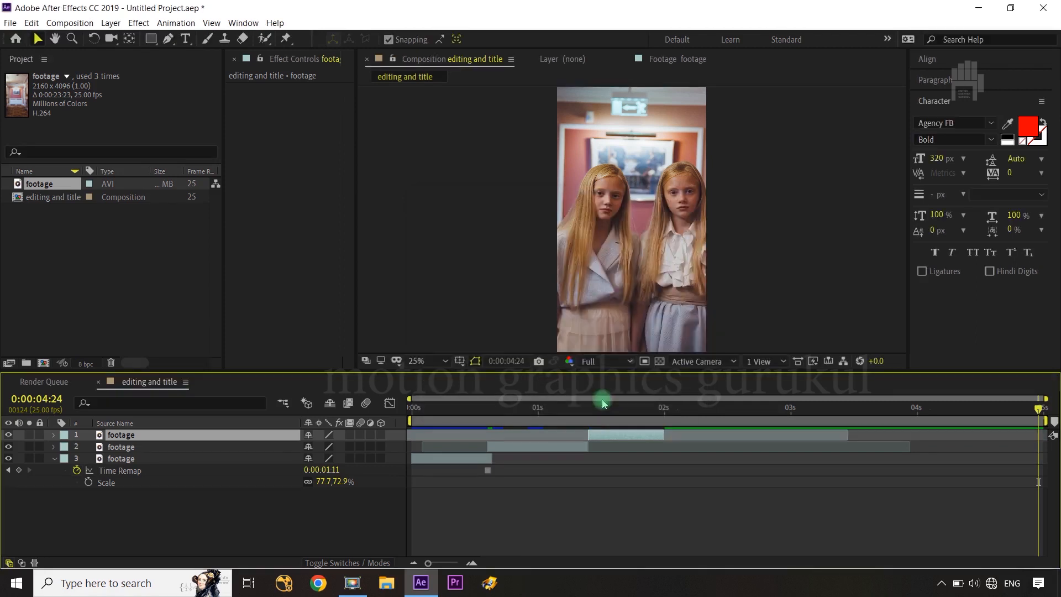
pyautogui.moveTo(1043, 408); pyautogui.dragTo(442, 429)
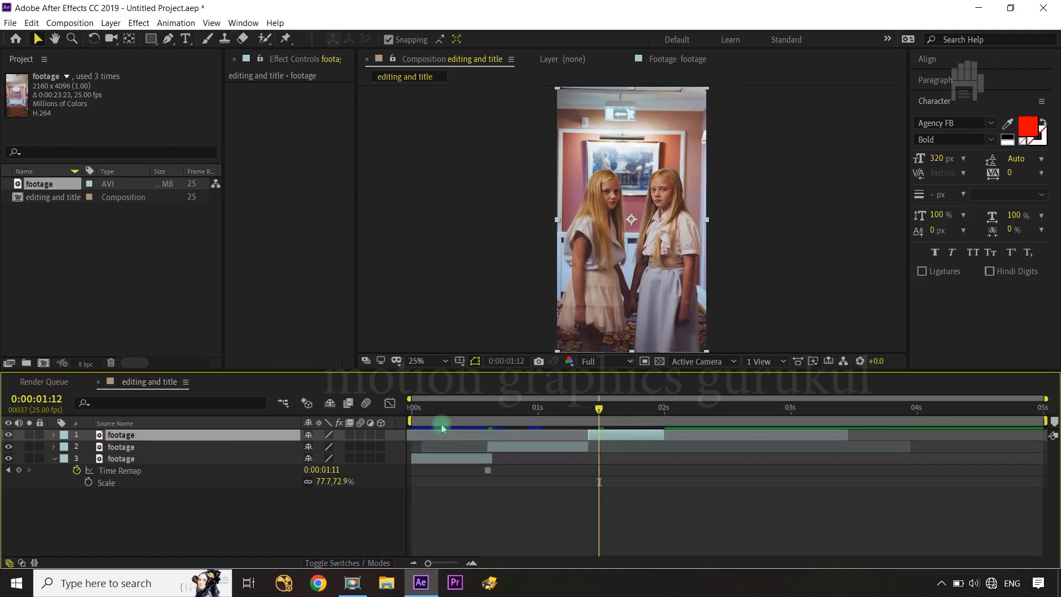
pyautogui.click(591, 409)
pyautogui.moveTo(591, 409); pyautogui.dragTo(650, 409)
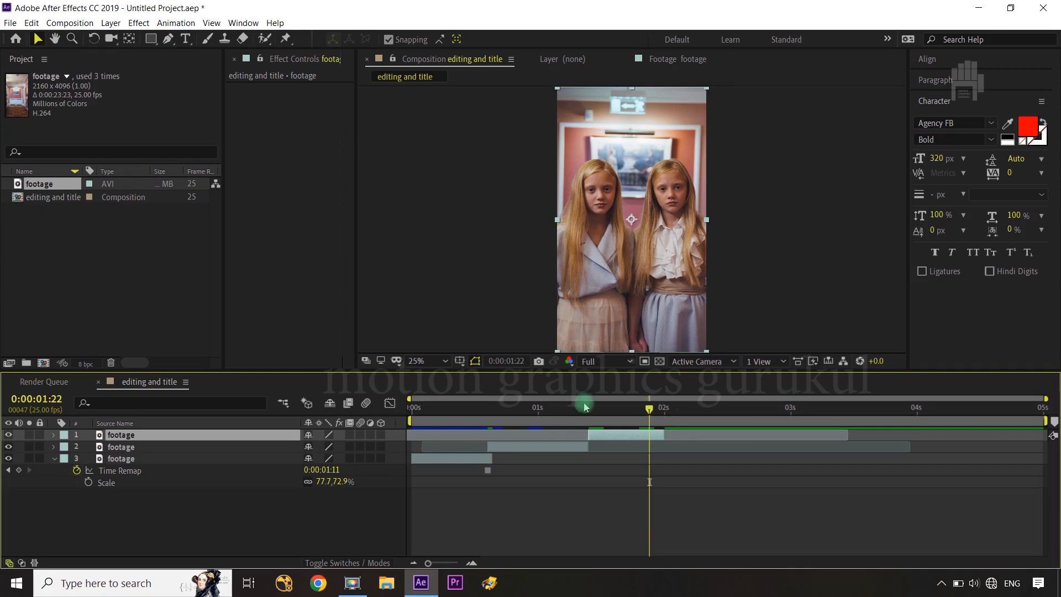
# Save the project as "edits and title" in the mgg youtube uploads folder.
pyautogui.click(316, 519)
pyautogui.hotkey('ctrl', 's')
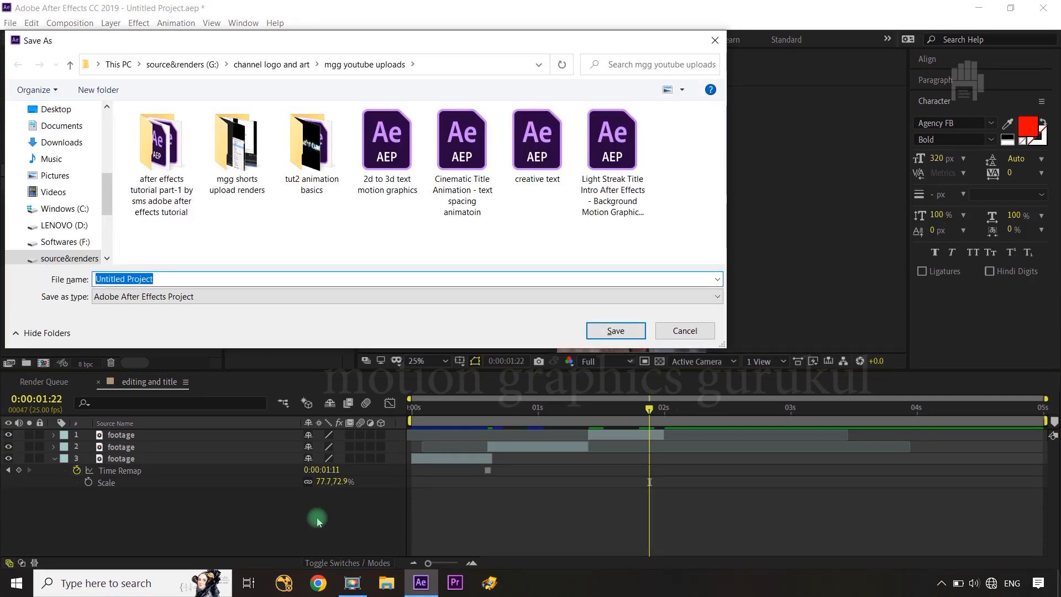
pyautogui.write('edits ')
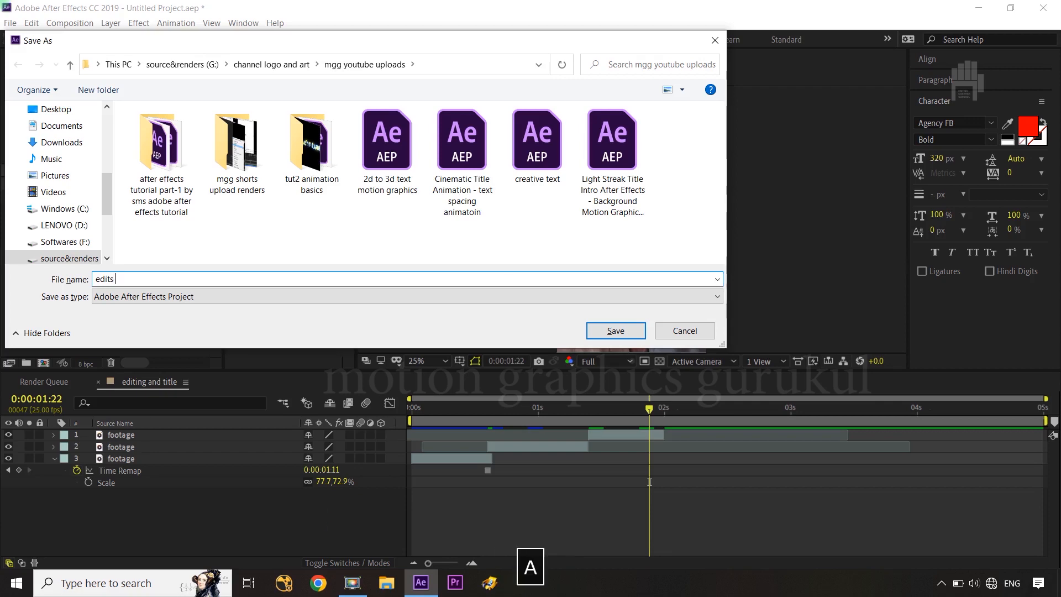
pyautogui.write('and title')
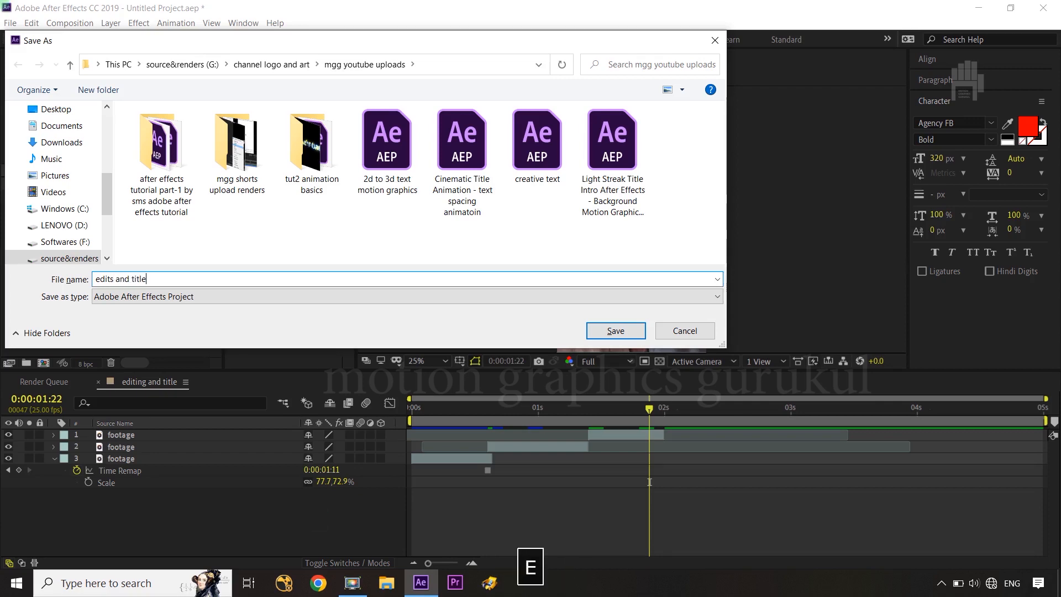
pyautogui.click(612, 331)
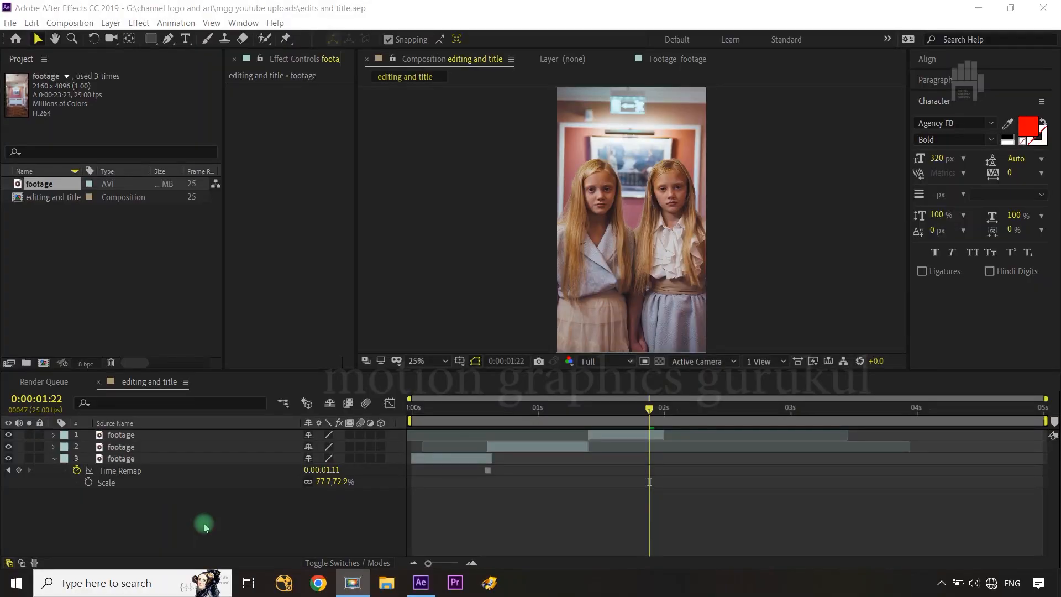
# Collapse the bottom footage layer's properties and add an adjustment layer above all footage layers, starting at 0:00:00:00.
pyautogui.click(54, 462)
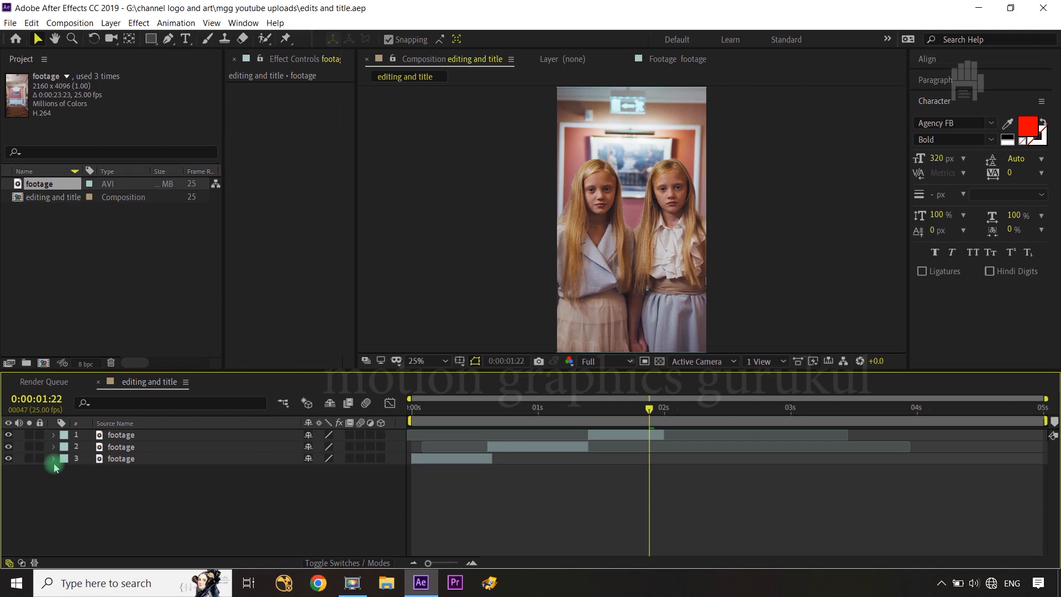
pyautogui.moveTo(650, 410); pyautogui.dragTo(415, 431)
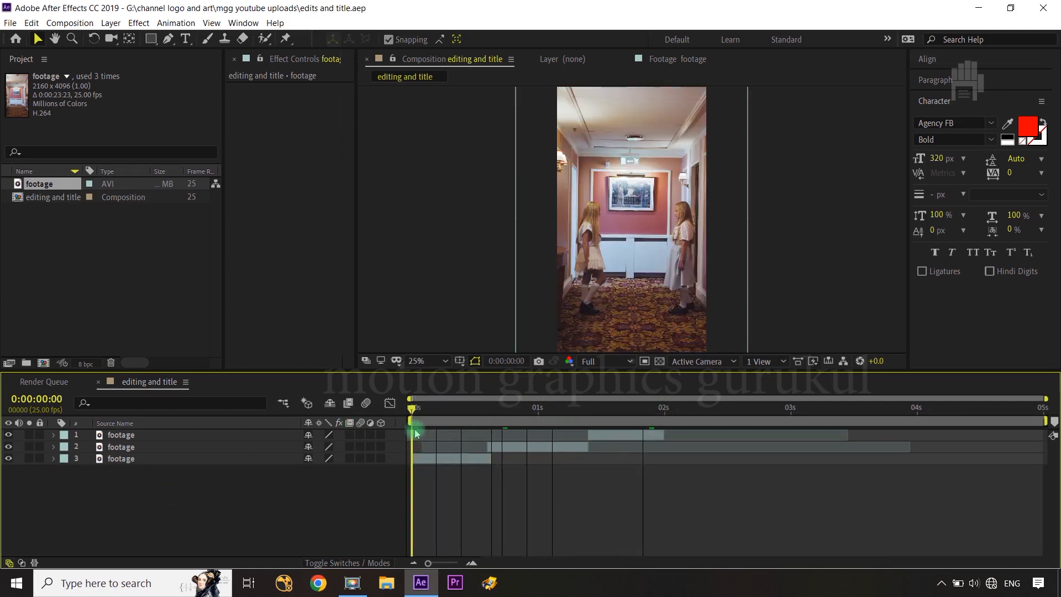
pyautogui.click(338, 496)
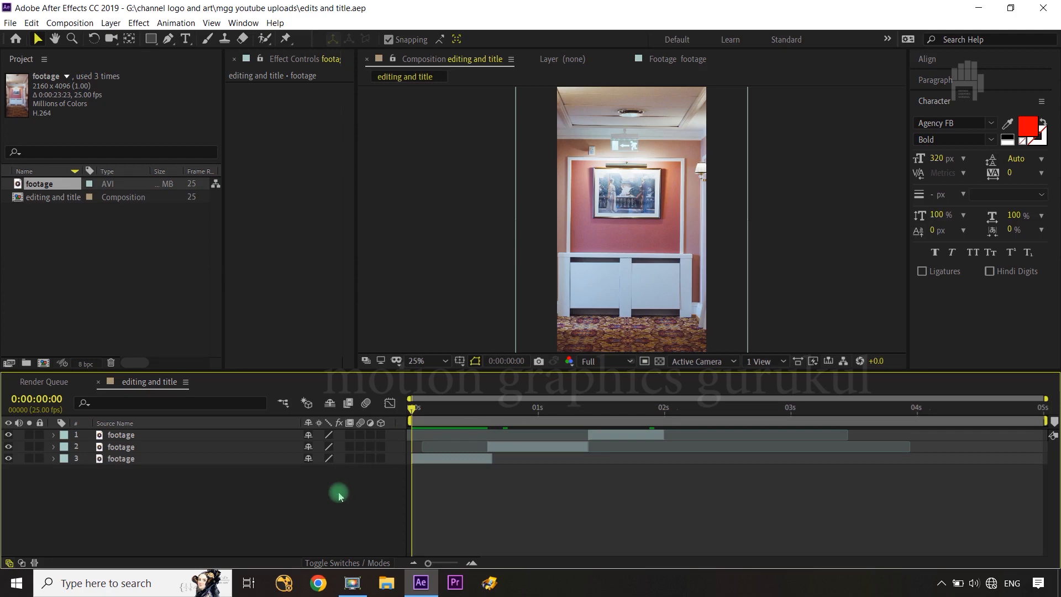
pyautogui.hotkey('ctrl', 'y')
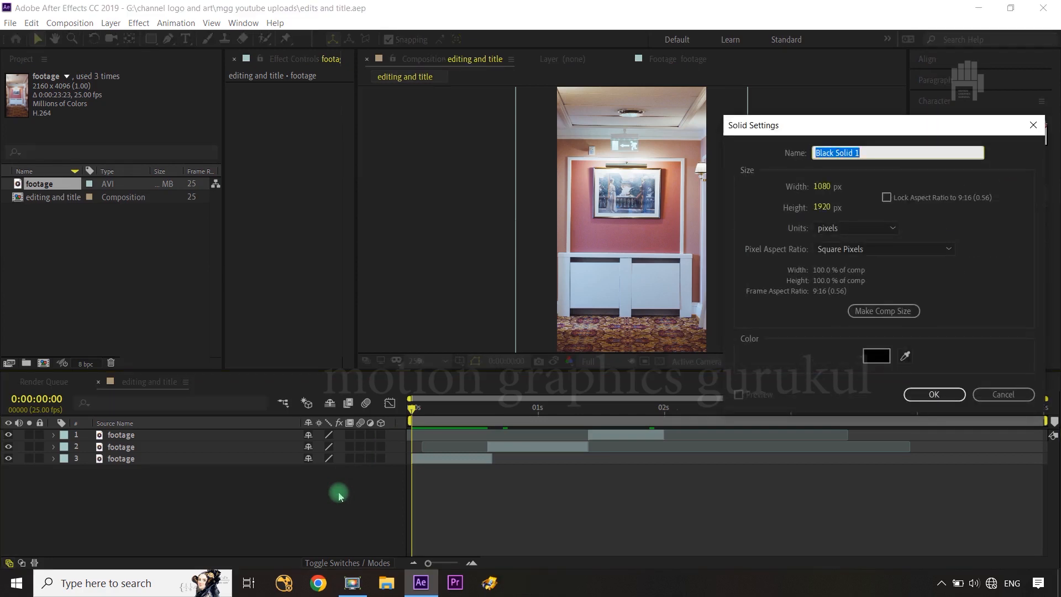
pyautogui.click(1006, 402)
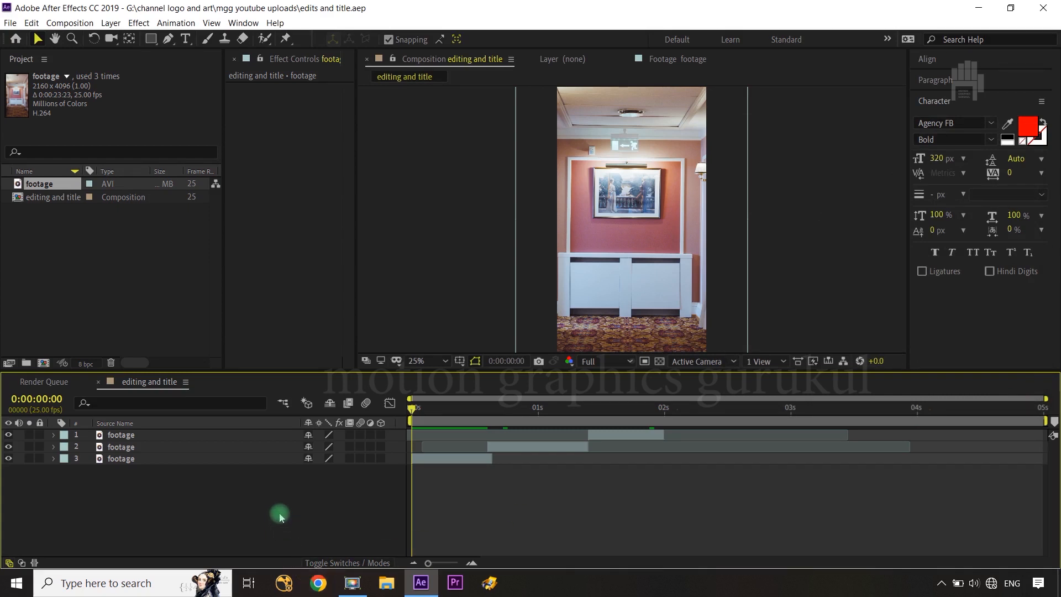
pyautogui.hotkey('ctrl', 'alt', 'y')
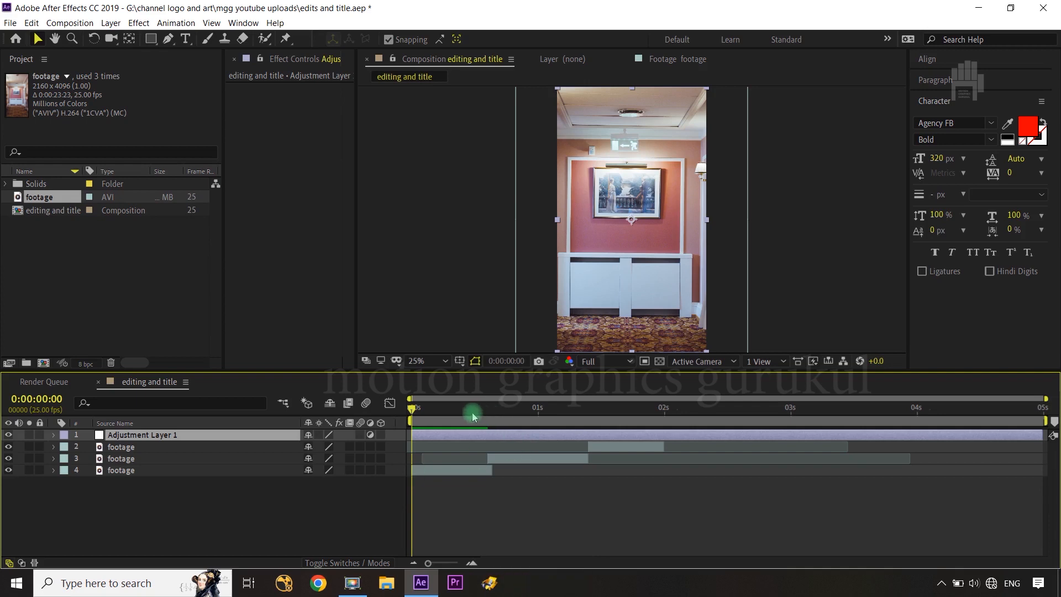
# Trim the end of the adjustment layer at 0:00:00:06.
pyautogui.hotkey('shift', 'pagedown')
pyautogui.hotkey('ctrl', 'Left')
pyautogui.hotkey('ctrl', 'Left')
pyautogui.hotkey('ctrl', 'Left')
pyautogui.hotkey('ctrl', 'Left')
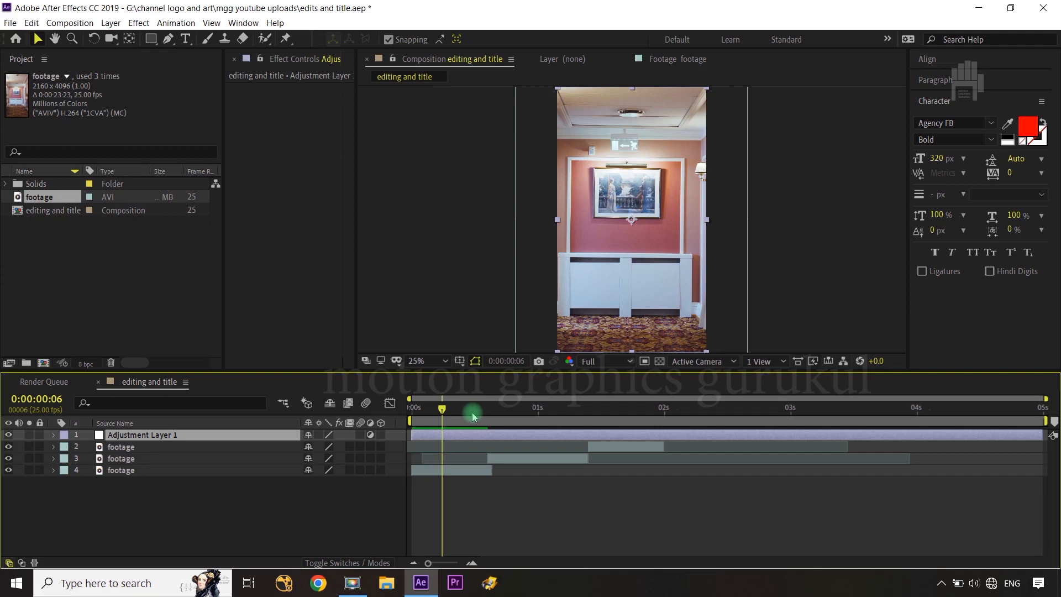
pyautogui.hotkey('alt', ']')
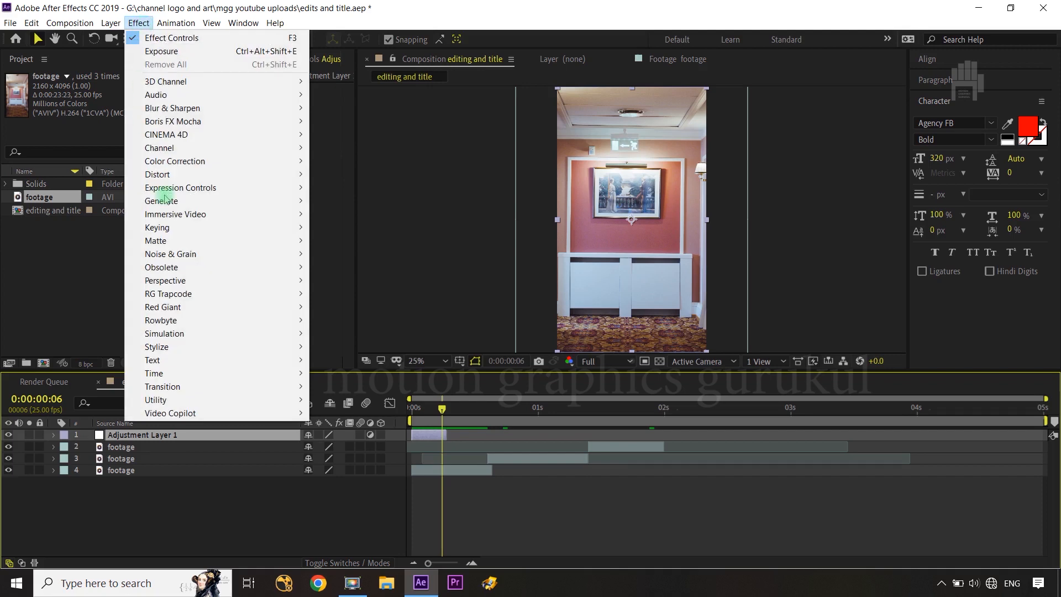
# Apply the Vibrance colour correction effect to the adjustment layer and widen the area showing its effect settings.
pyautogui.moveTo(190, 347)
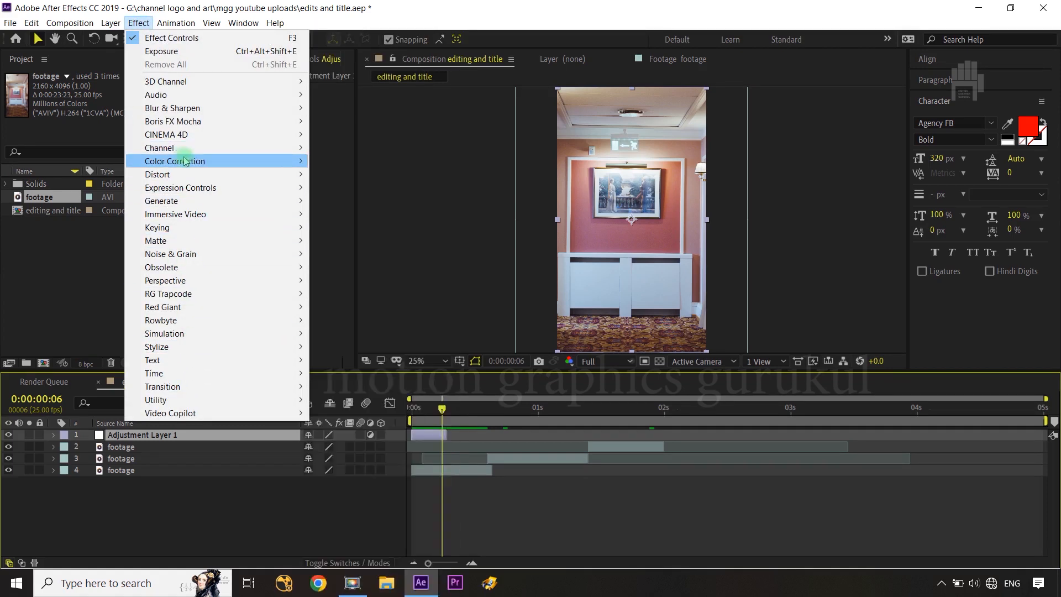
pyautogui.moveTo(185, 161)
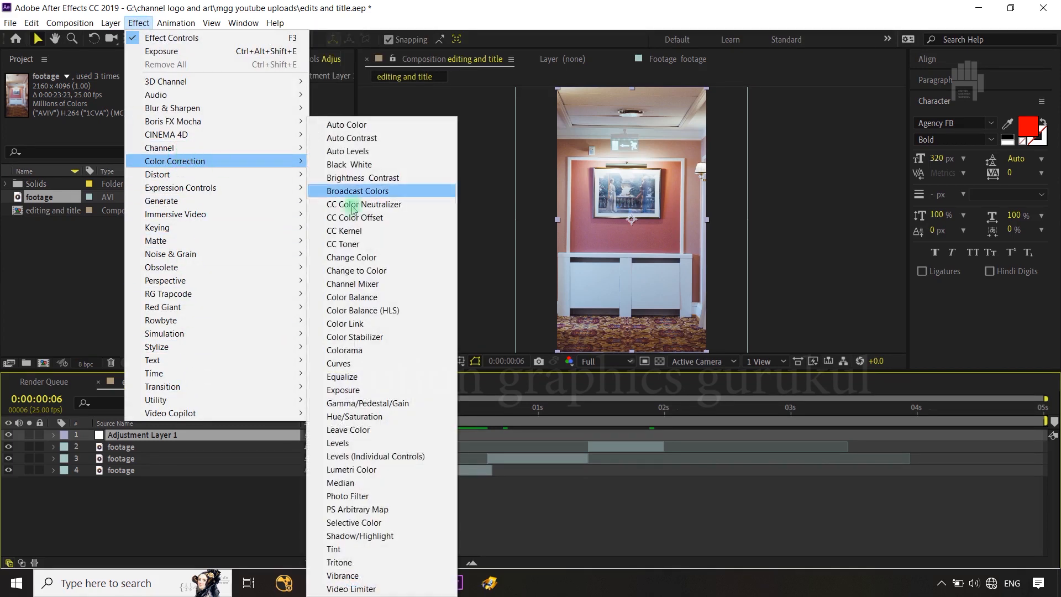
pyautogui.click(360, 576)
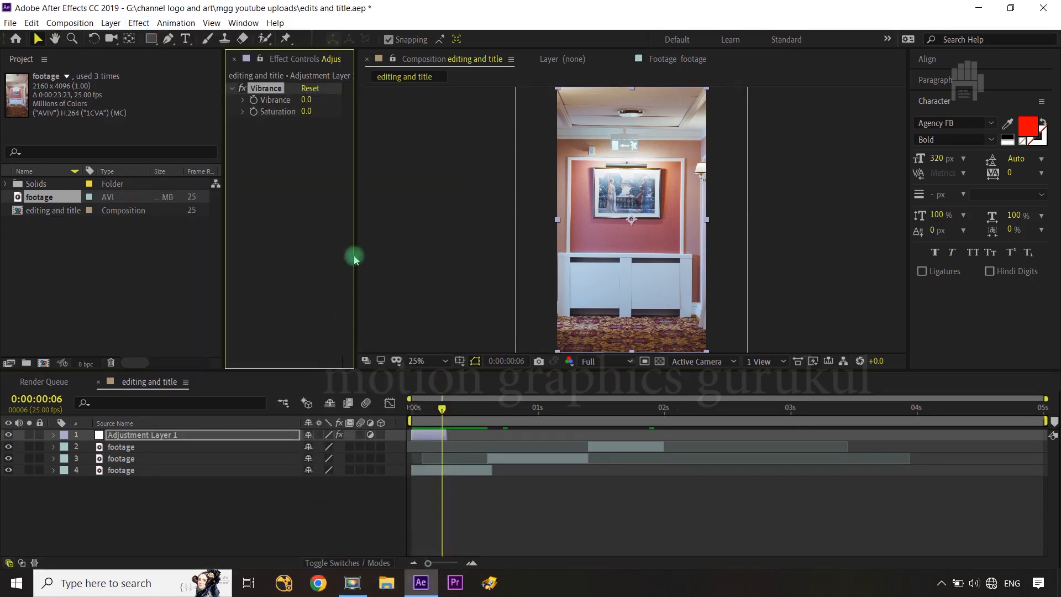
pyautogui.moveTo(355, 256); pyautogui.dragTo(412, 253)
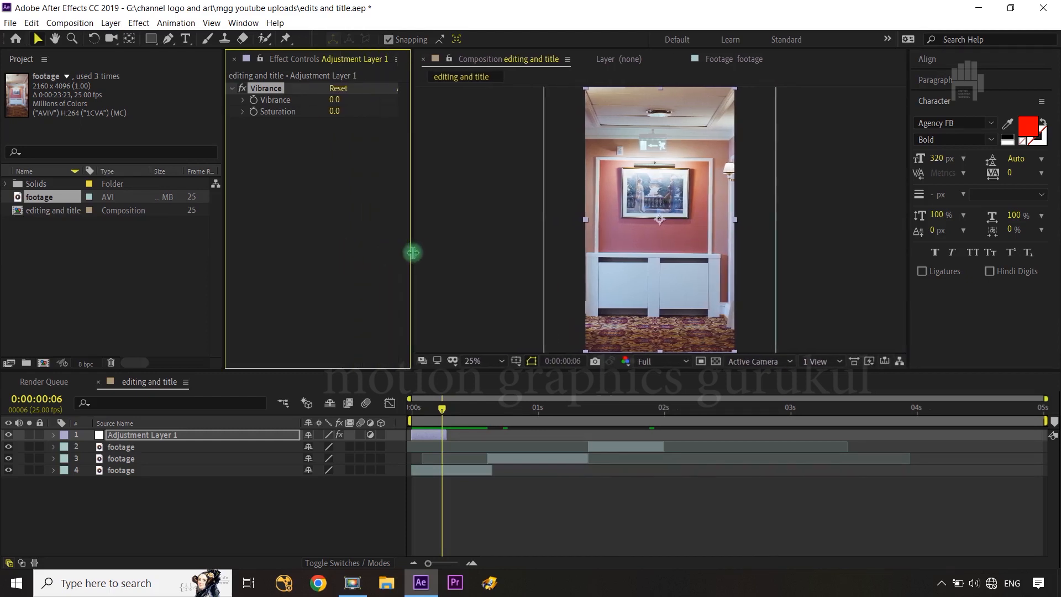
# At 0:00:00:00, keyframe the adjustment layer's Vibrance at -100 and Saturation at 100.
pyautogui.moveTo(442, 409); pyautogui.dragTo(411, 410)
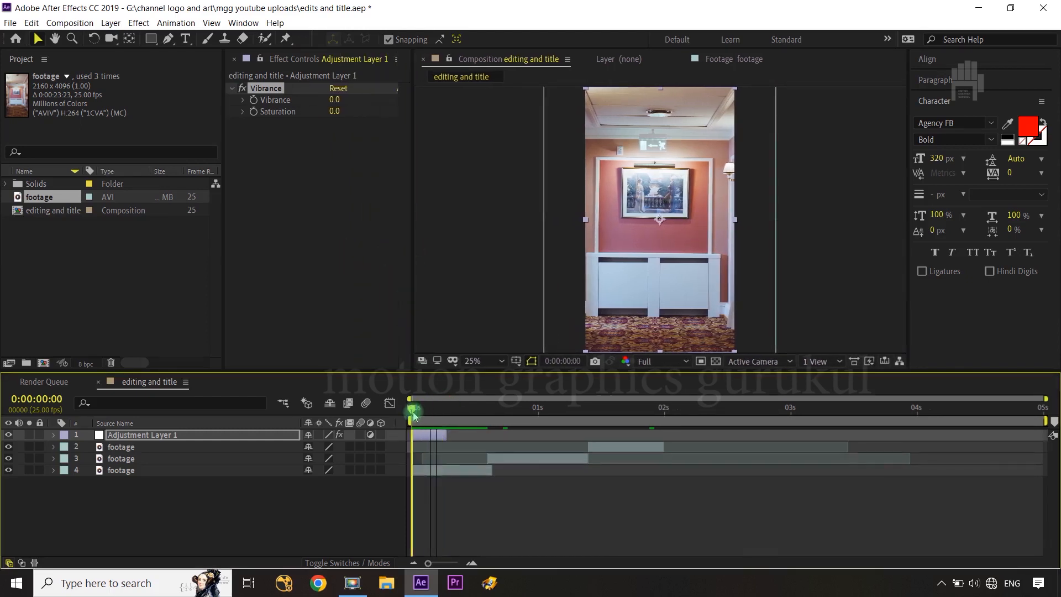
pyautogui.moveTo(335, 100); pyautogui.dragTo(261, 101)
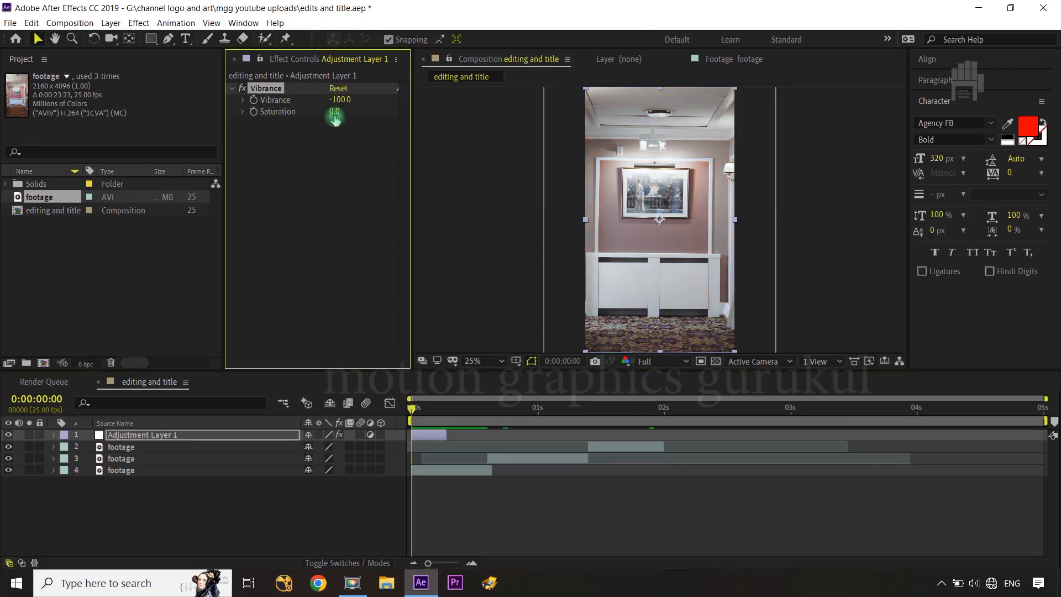
pyautogui.moveTo(334, 113); pyautogui.dragTo(419, 111)
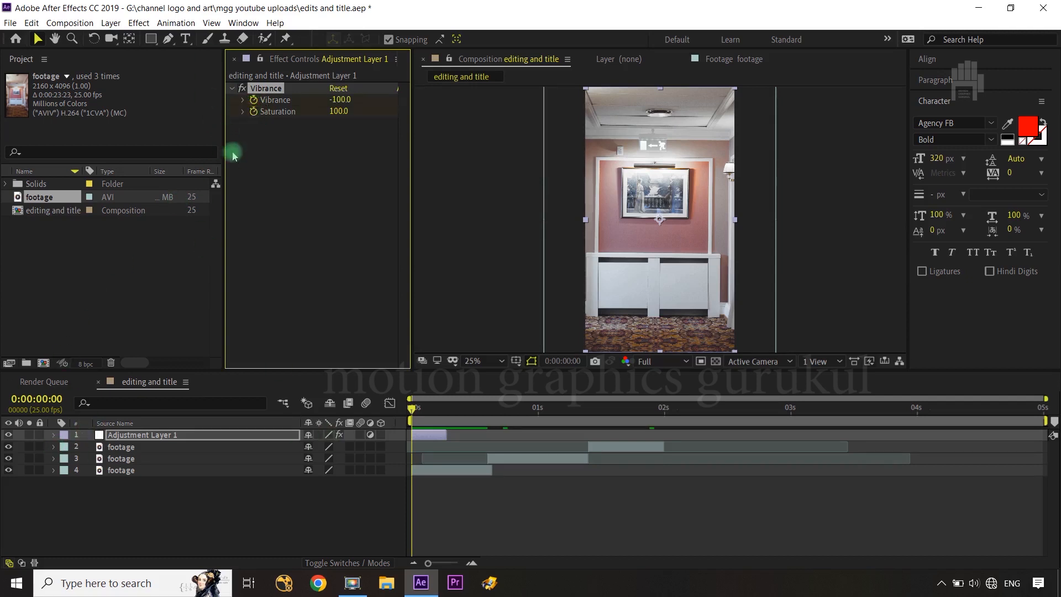
# Keyframe Vibrance 100 and Saturation 72 at 0:00:00:01, and Vibrance 43 and Saturation -100 at 0:00:00:02.
pyautogui.hotkey('ctrl', 'Right')
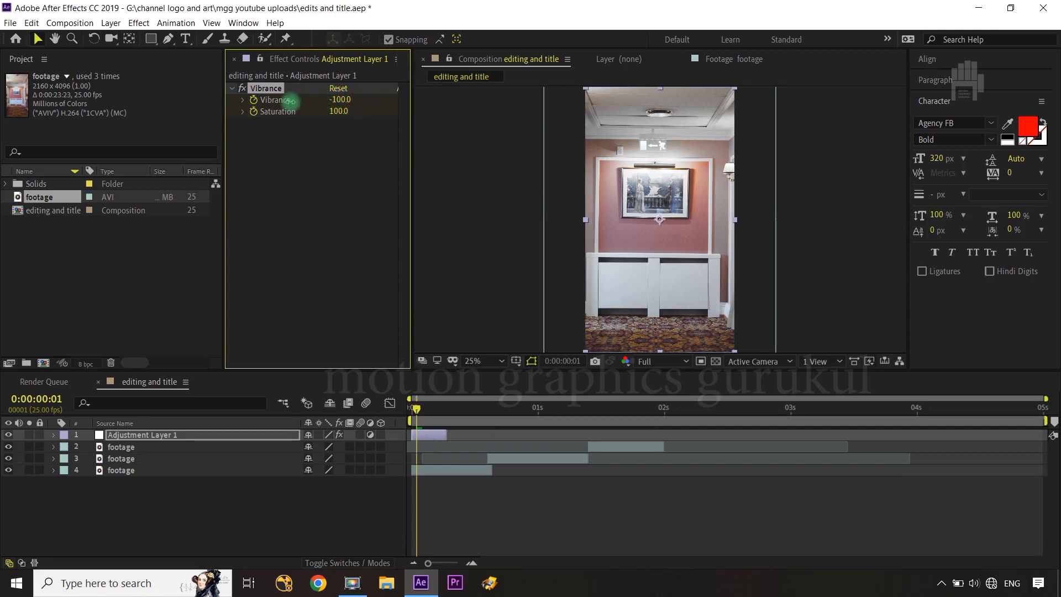
pyautogui.moveTo(290, 101); pyautogui.dragTo(350, 94)
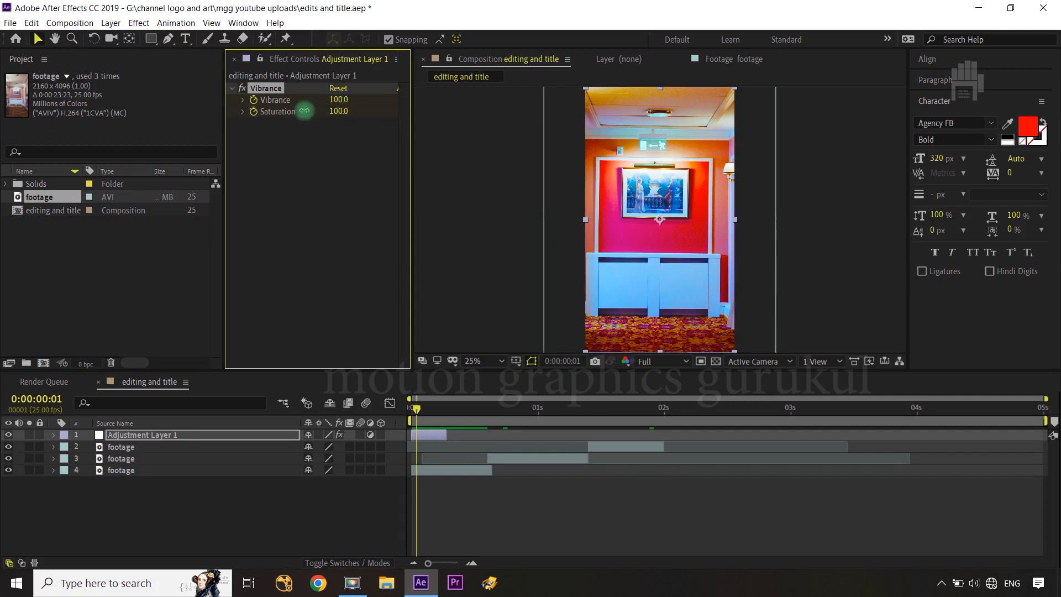
pyautogui.moveTo(304, 111)
pyautogui.mouseDown()
pyautogui.moveTo(275, 112)
pyautogui.moveTo(337, 111)
pyautogui.moveTo(321, 110)
pyautogui.mouseUp()
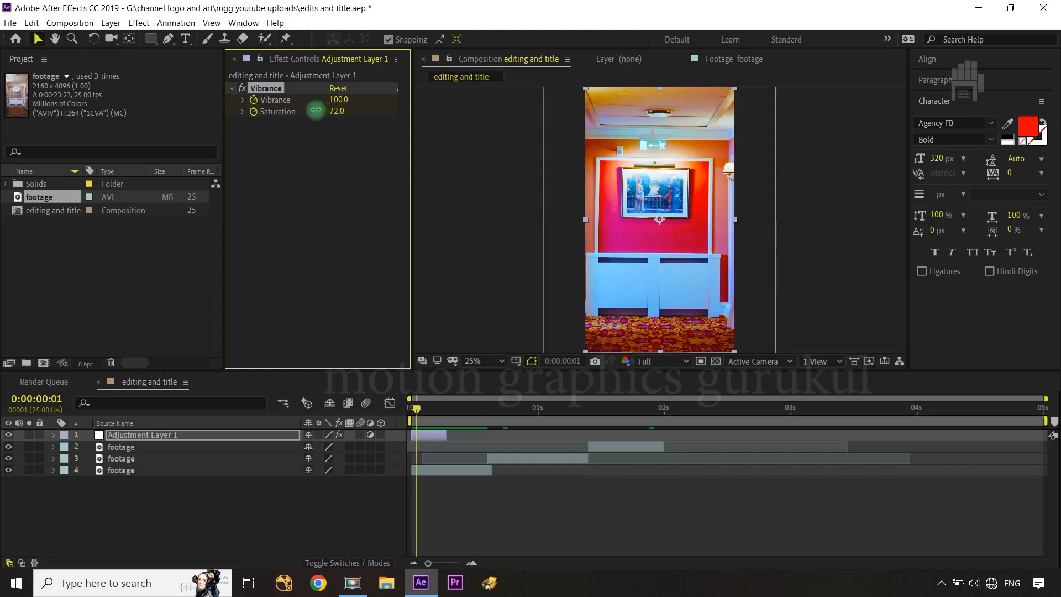
pyautogui.hotkey('ctrl', 'Right')
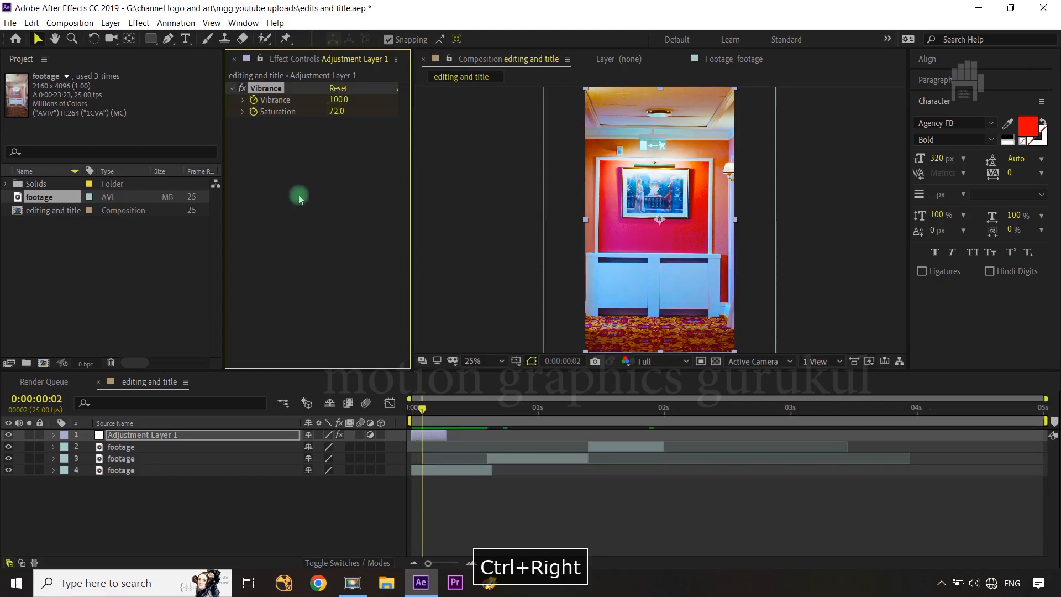
pyautogui.moveTo(336, 99); pyautogui.dragTo(177, 115)
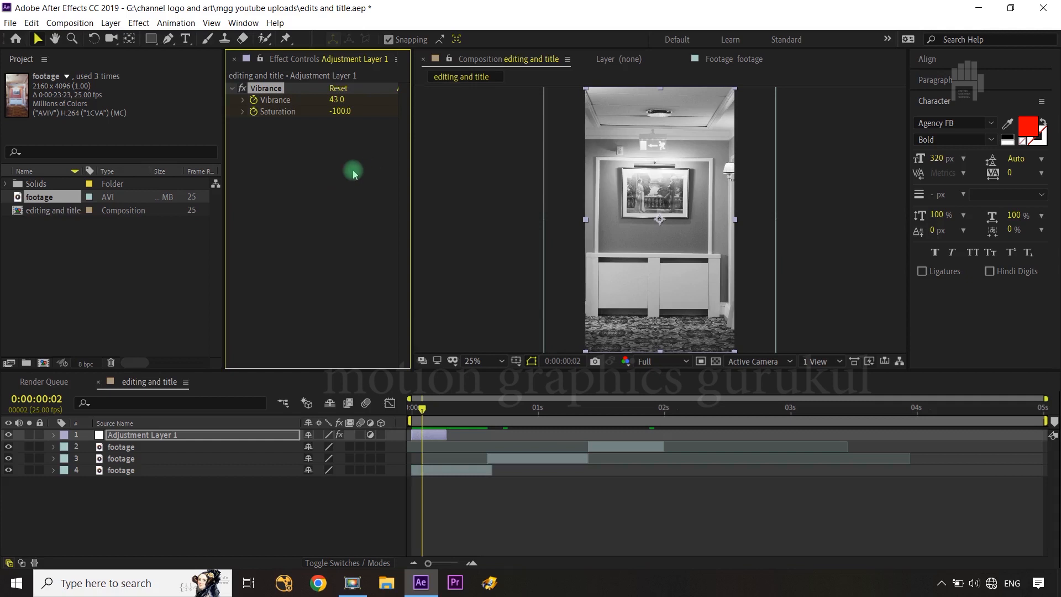
# Keyframe Vibrance -100 and Saturation 100 at 0:00:00:03, and Vibrance 100 at 0:00:00:04.
pyautogui.hotkey('ctrl', 'Right')
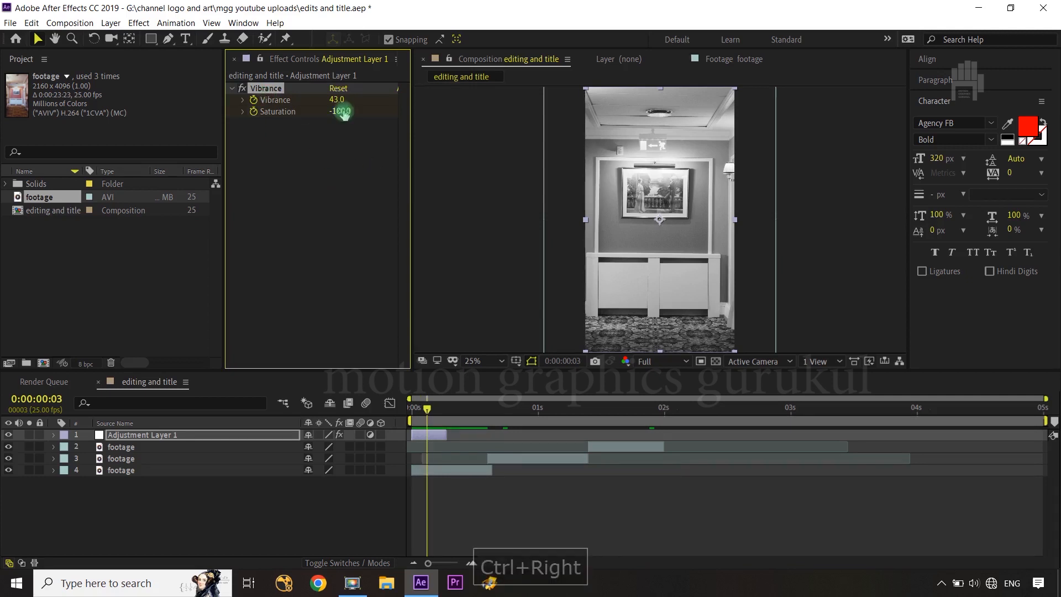
pyautogui.moveTo(338, 95); pyautogui.dragTo(215, 106)
pyautogui.moveTo(337, 114); pyautogui.dragTo(711, 112)
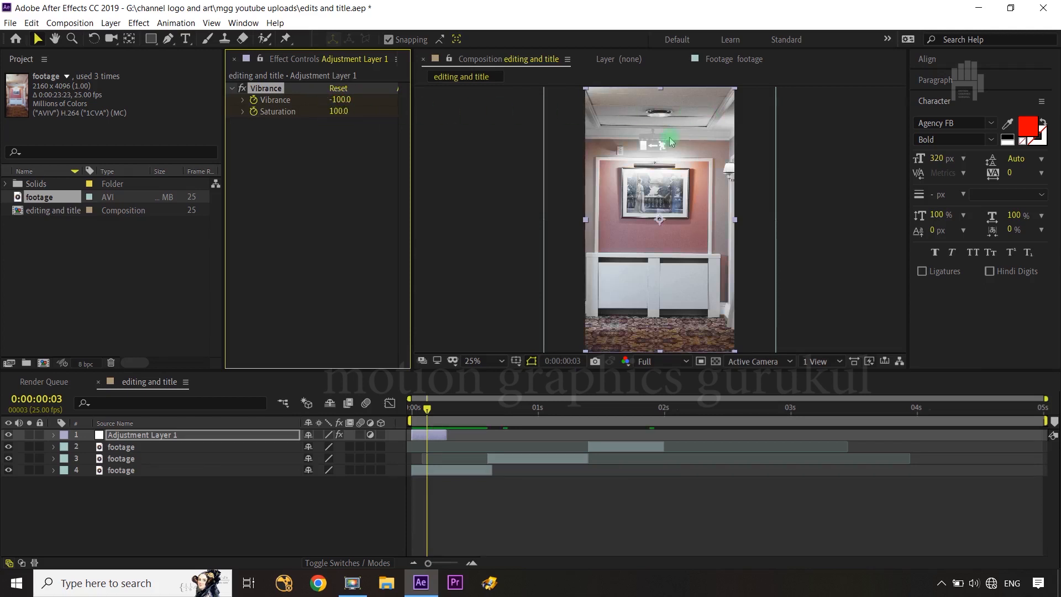
pyautogui.hotkey('ctrl', 'Right')
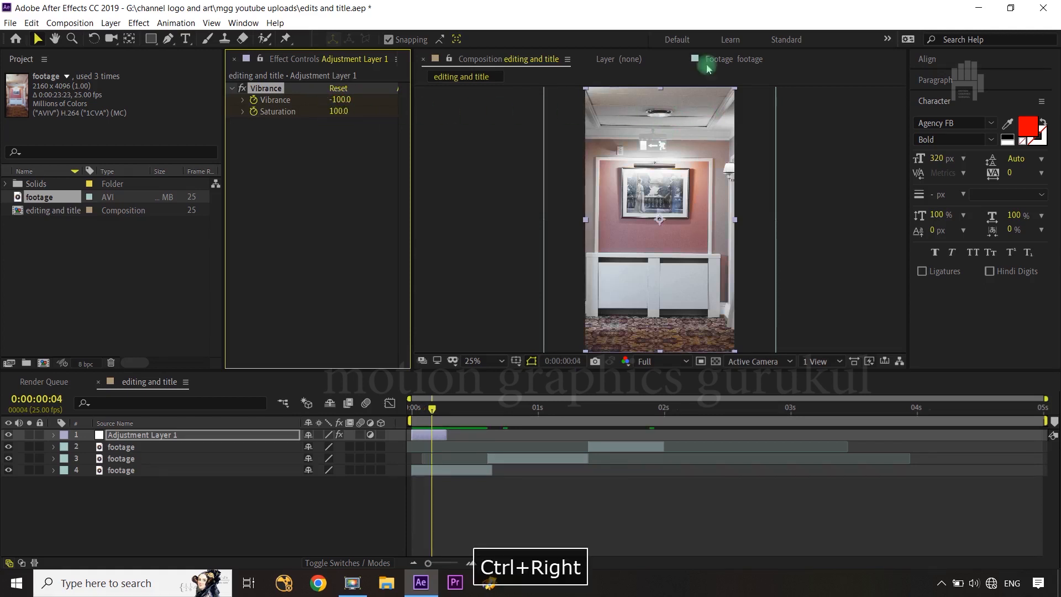
pyautogui.moveTo(344, 100); pyautogui.dragTo(687, 98)
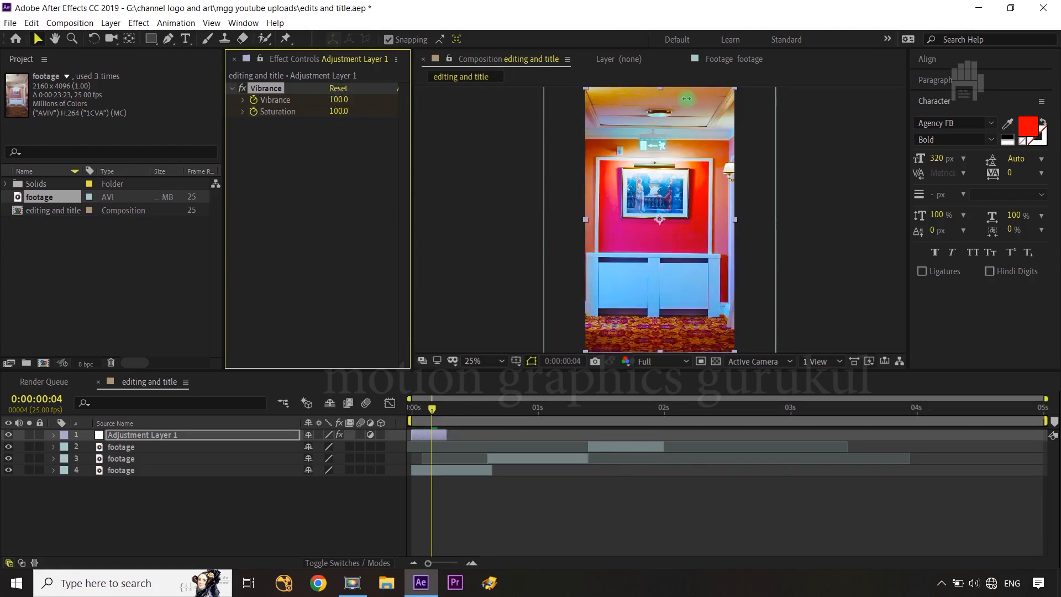
# Keyframe Vibrance at -55 on 0:00:00:05 and Saturation at -65 on 0:00:00:06.
pyautogui.hotkey('ctrl', 'Right')
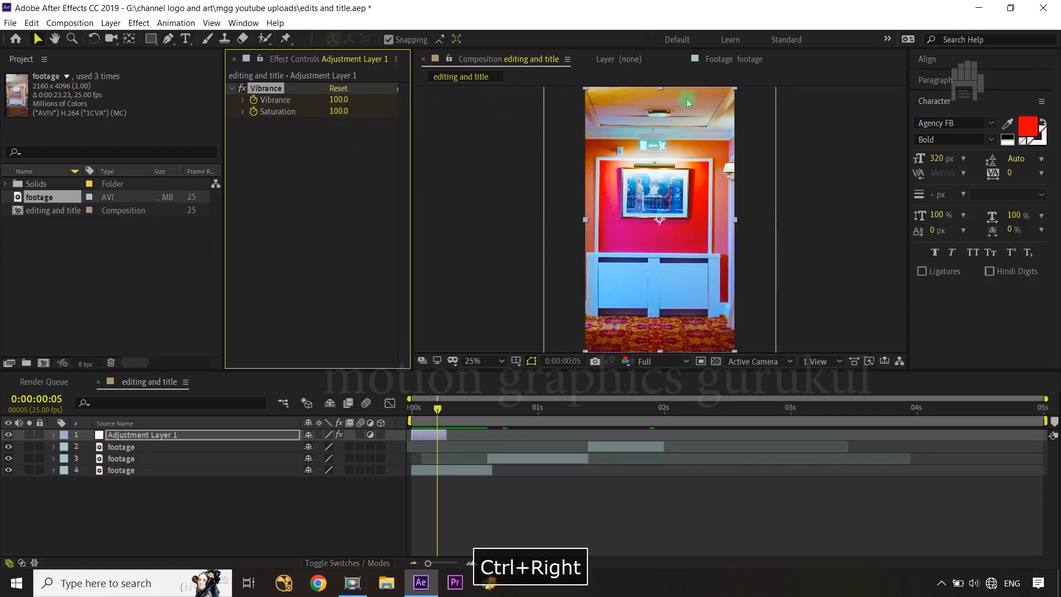
pyautogui.moveTo(335, 107); pyautogui.dragTo(231, 105)
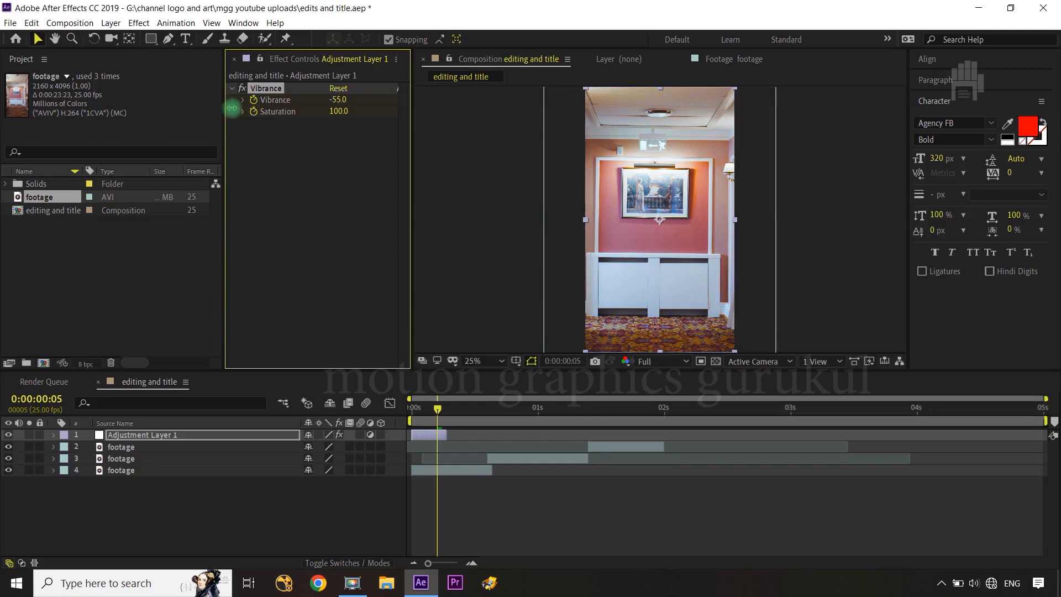
pyautogui.hotkey('ctrl', 'Right')
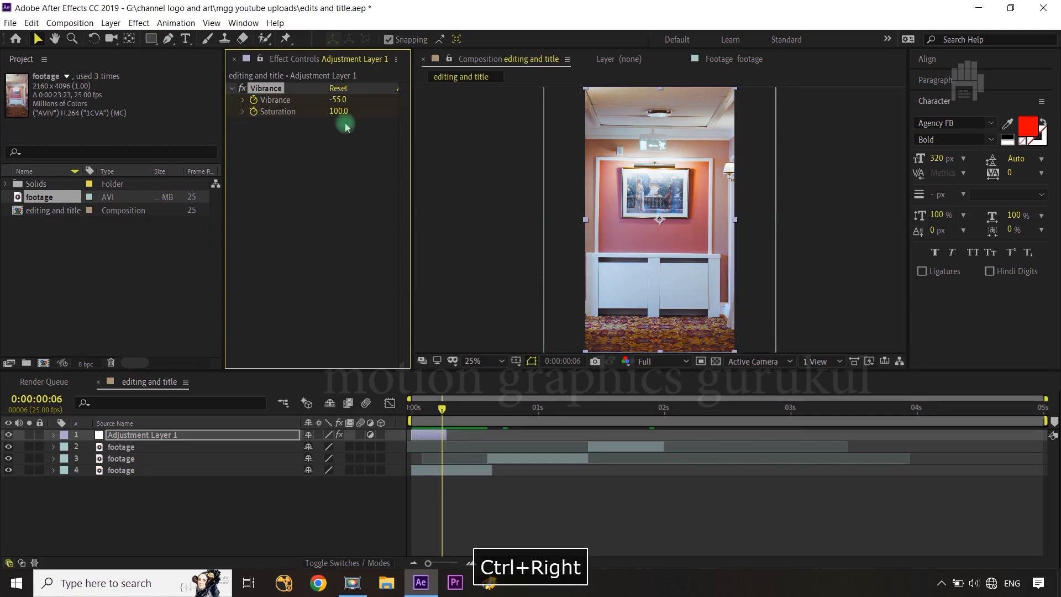
pyautogui.moveTo(339, 111); pyautogui.dragTo(226, 113)
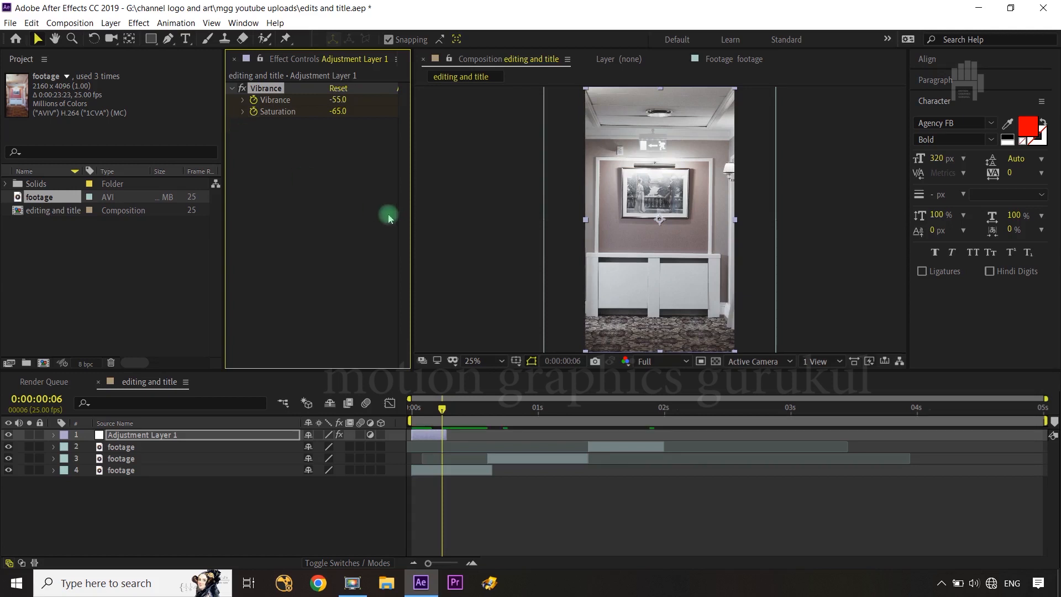
# Go back to 0:00:00:05 and set the adjustment layer's Saturation to -10 there.
pyautogui.click(436, 409)
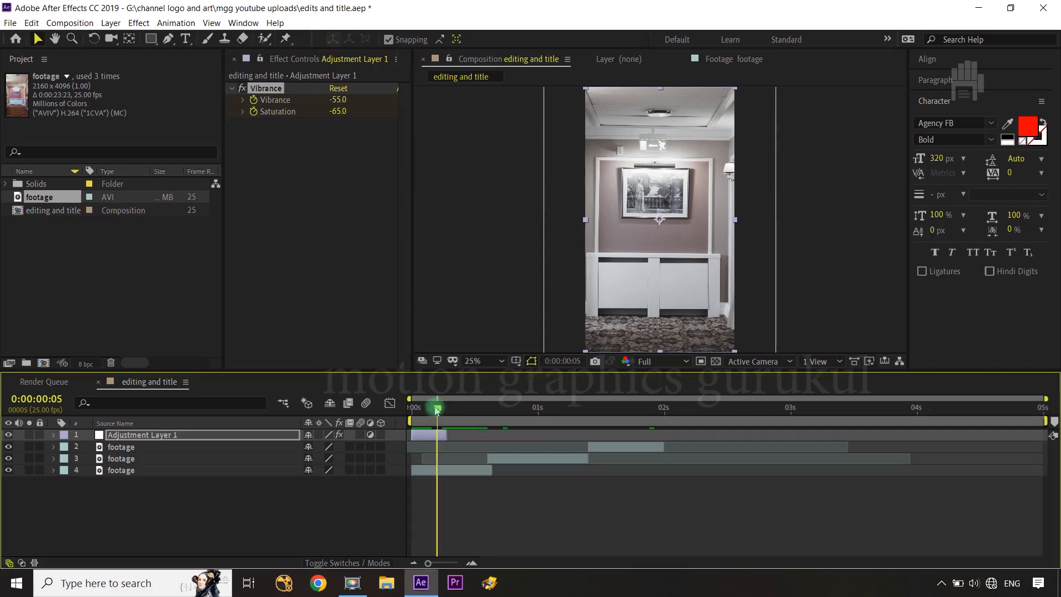
pyautogui.moveTo(437, 409)
pyautogui.mouseDown()
pyautogui.moveTo(415, 409)
pyautogui.moveTo(437, 409)
pyautogui.mouseUp()
pyautogui.click(338, 271)
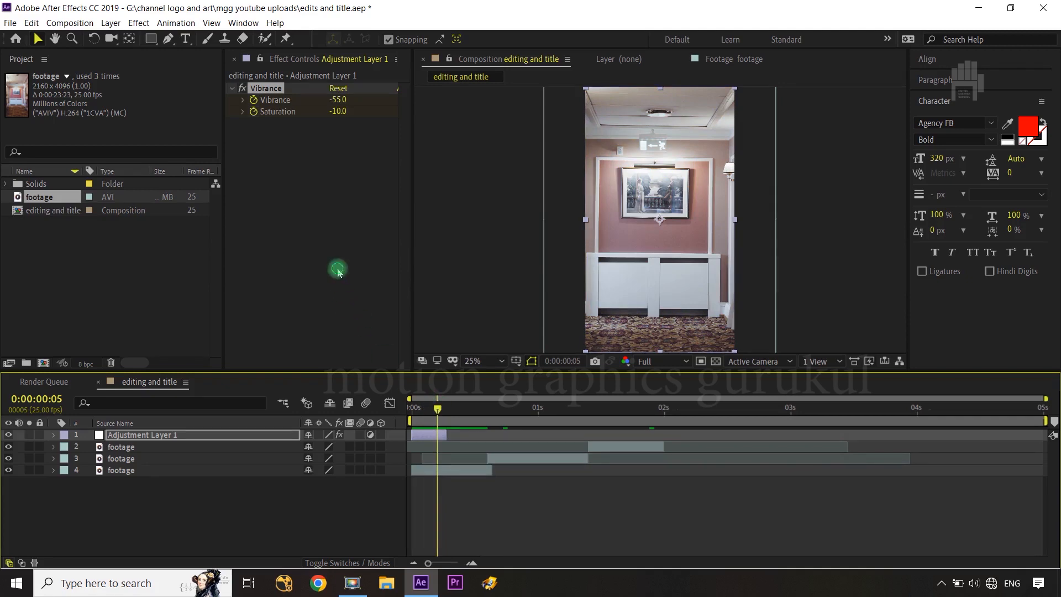
# Apply the Exposure effect to the adjustment layer with an Exposure of 0.82 and a Gamma Correction of 0.10.
pyautogui.click(145, 22)
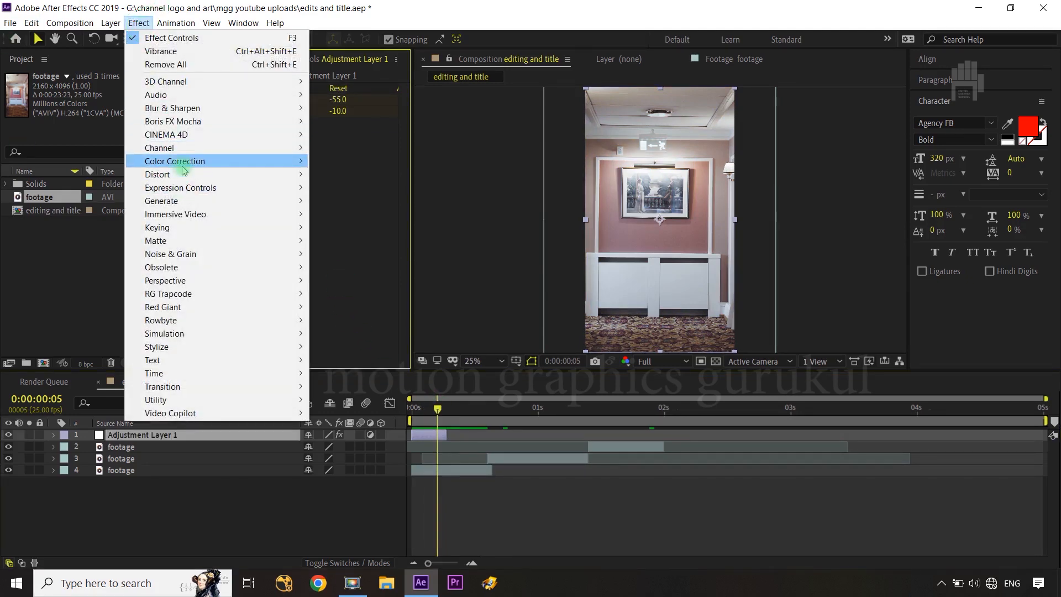
pyautogui.click(184, 170)
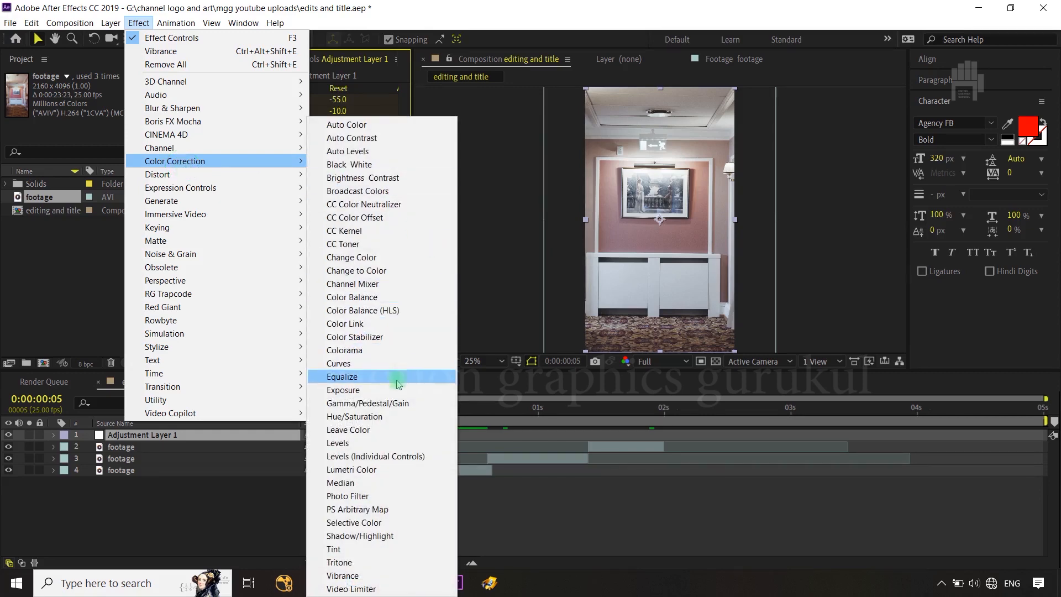
pyautogui.click(343, 390)
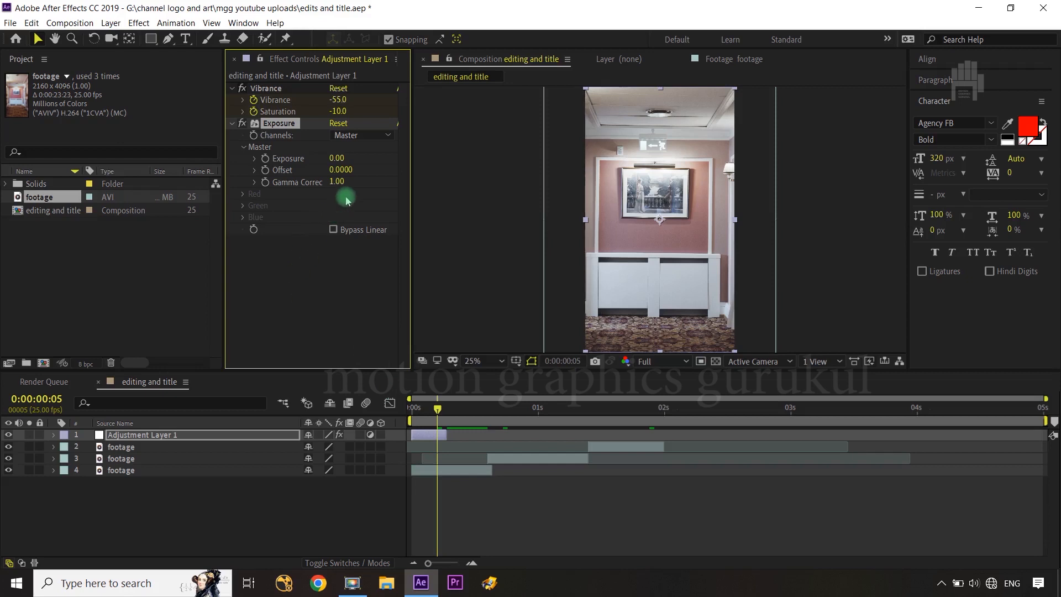
pyautogui.moveTo(337, 159); pyautogui.dragTo(393, 158)
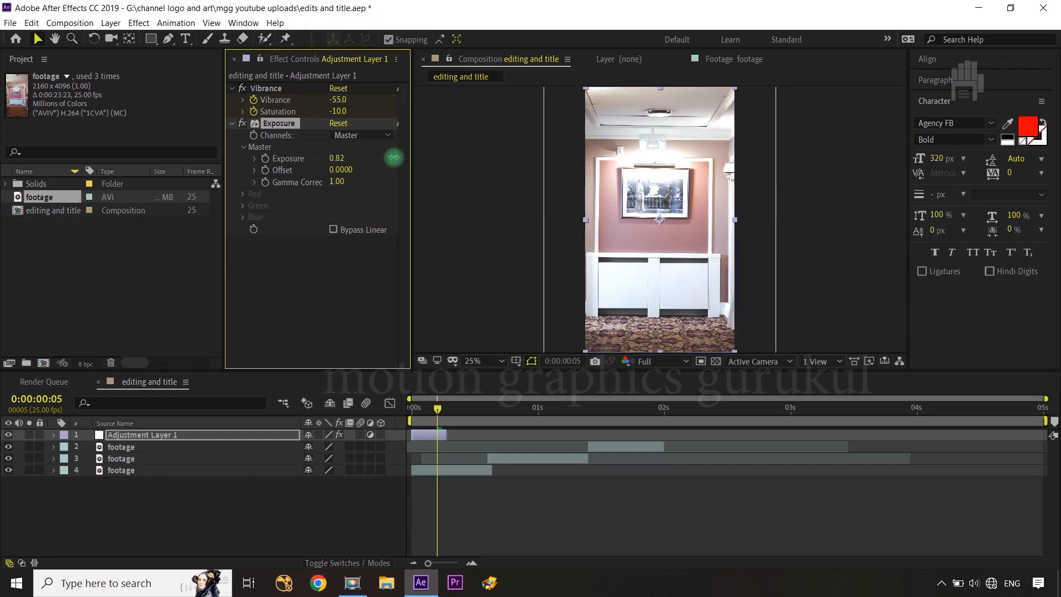
pyautogui.moveTo(339, 181); pyautogui.dragTo(198, 186)
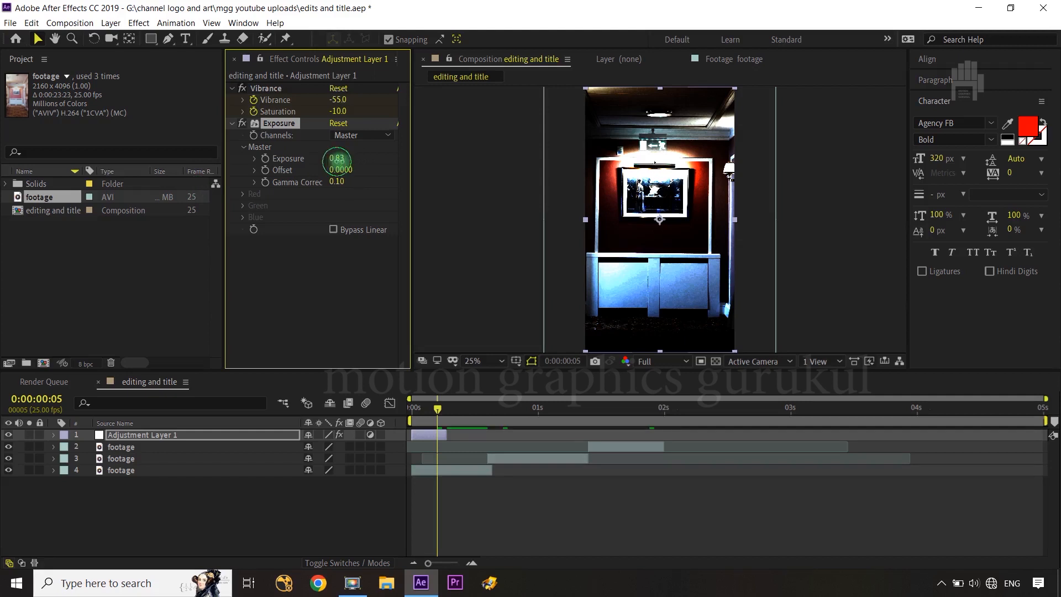
# Raise the adjustment layer's Exposure to 1.53 and check the flicker effect up to 0:00:00:06.
pyautogui.moveTo(336, 159); pyautogui.dragTo(385, 156)
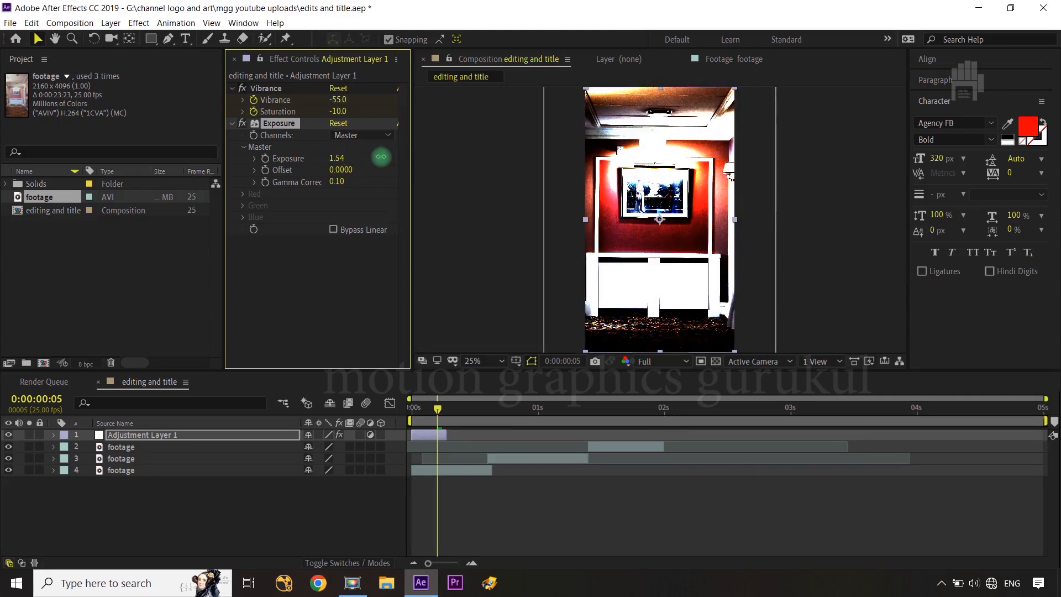
pyautogui.click(432, 410)
pyautogui.moveTo(432, 411)
pyautogui.mouseDown()
pyautogui.moveTo(414, 412)
pyautogui.moveTo(442, 410)
pyautogui.mouseUp()
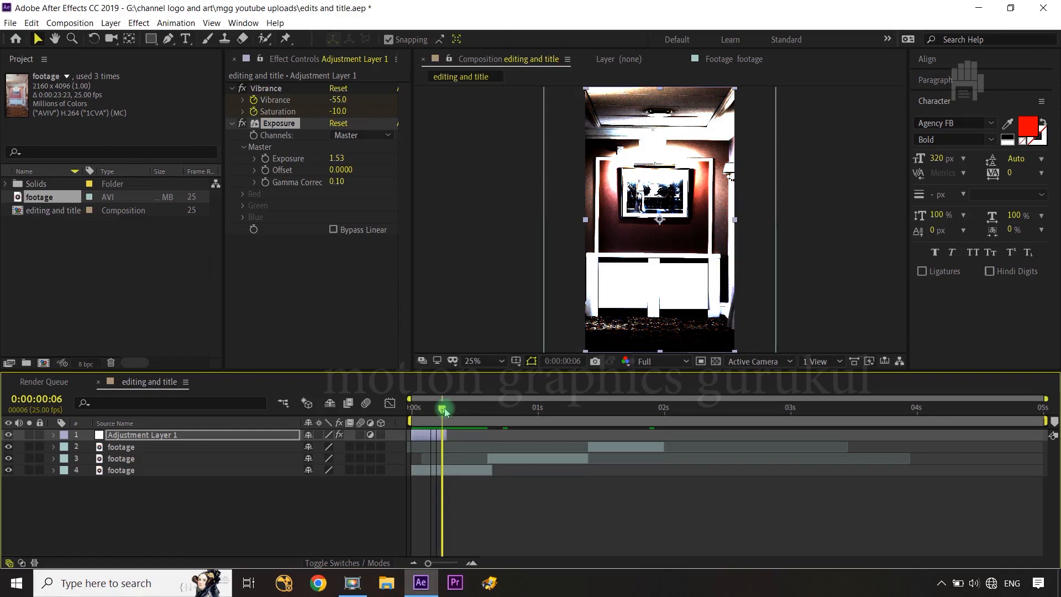
# Duplicate the adjustment layer and move the copy to start at 0:00:00:13, spanning the cut between the first and second clips.
pyautogui.click(239, 435)
pyautogui.hotkey('ctrl', 'd')
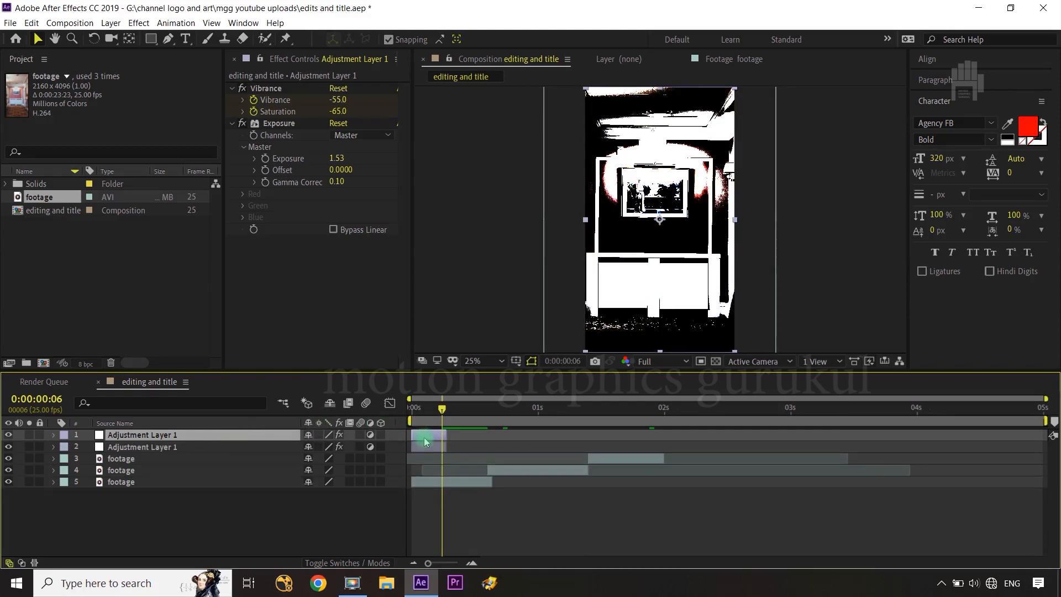
pyautogui.moveTo(426, 441); pyautogui.dragTo(487, 416)
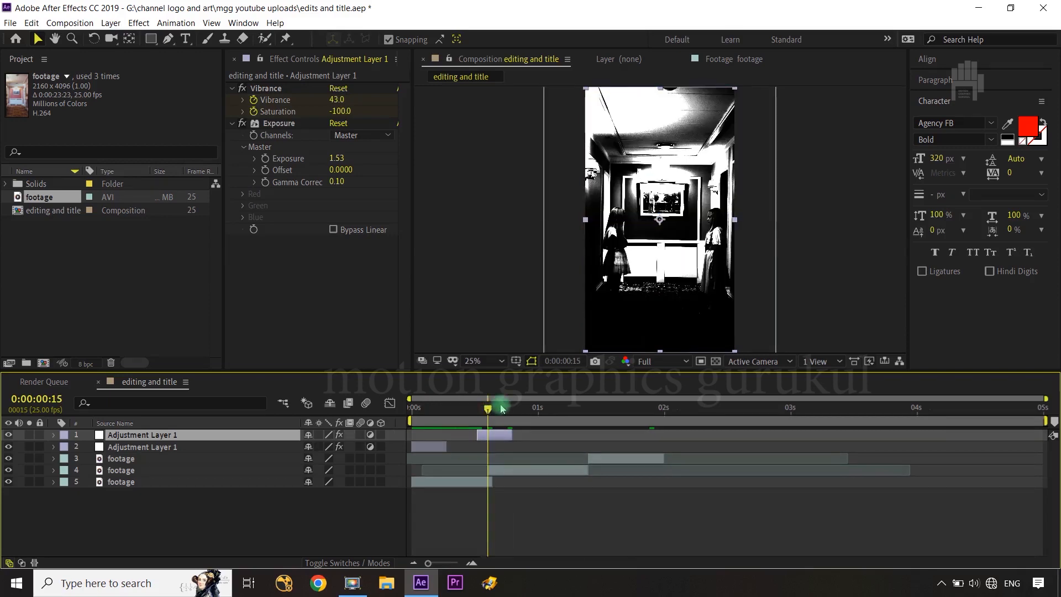
pyautogui.hotkey('ctrl', 'Left')
pyautogui.hotkey('ctrl', 'Left')
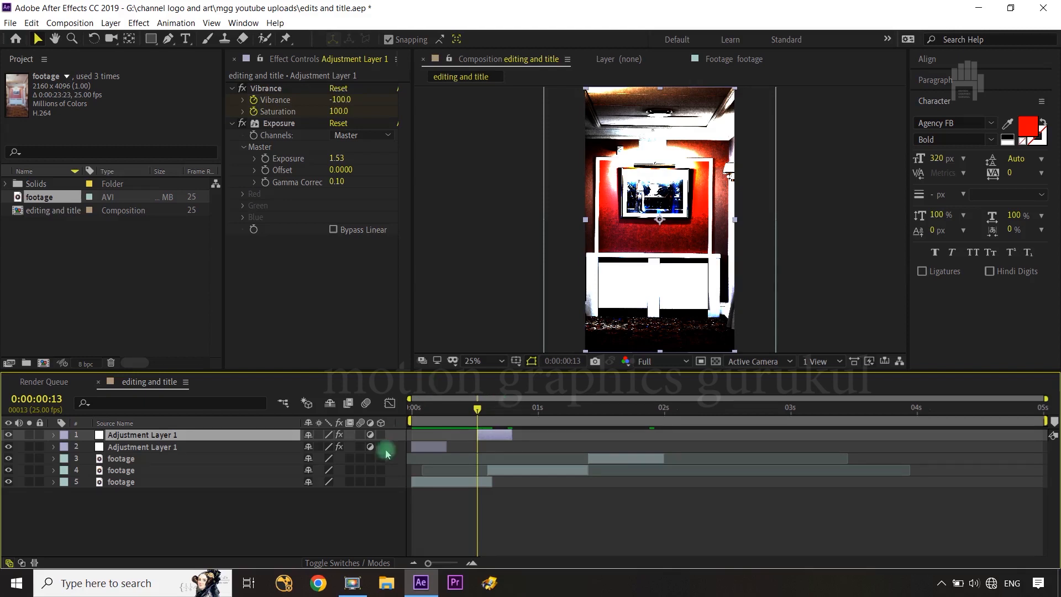
# Duplicate the adjustment layer again, place the copy across the cut at 0:00:01:10, and review the sequence.
pyautogui.moveTo(480, 410); pyautogui.dragTo(589, 410)
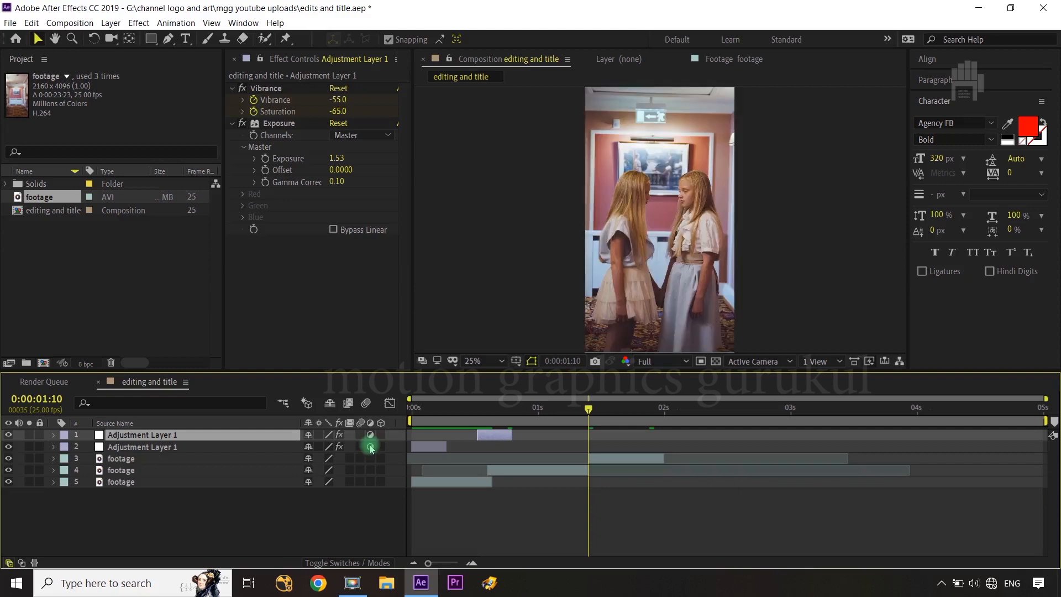
pyautogui.hotkey('ctrl', 'd')
pyautogui.moveTo(501, 440); pyautogui.dragTo(595, 442)
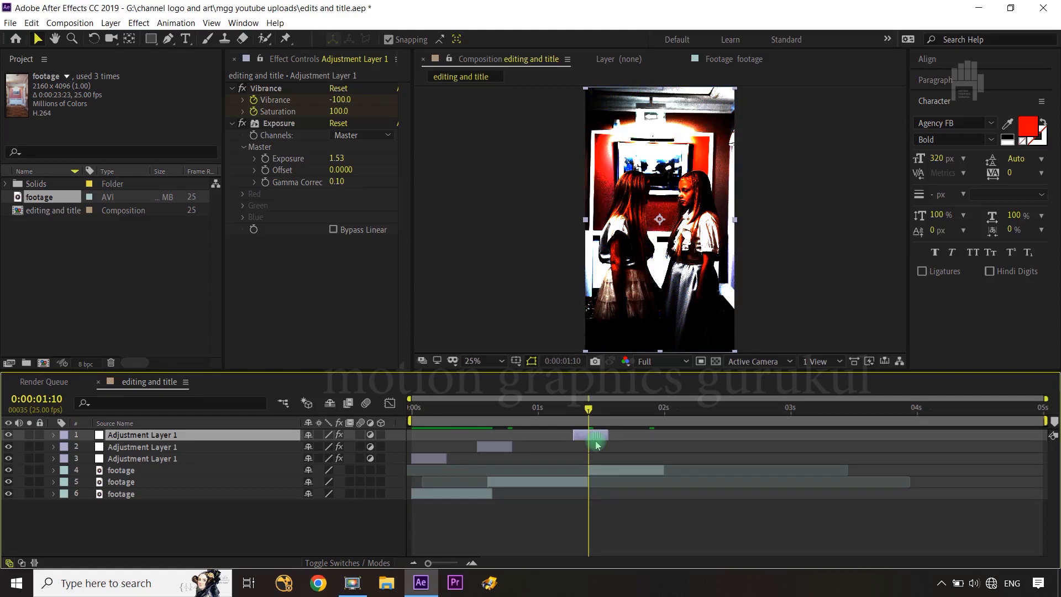
pyautogui.moveTo(588, 409); pyautogui.dragTo(659, 410)
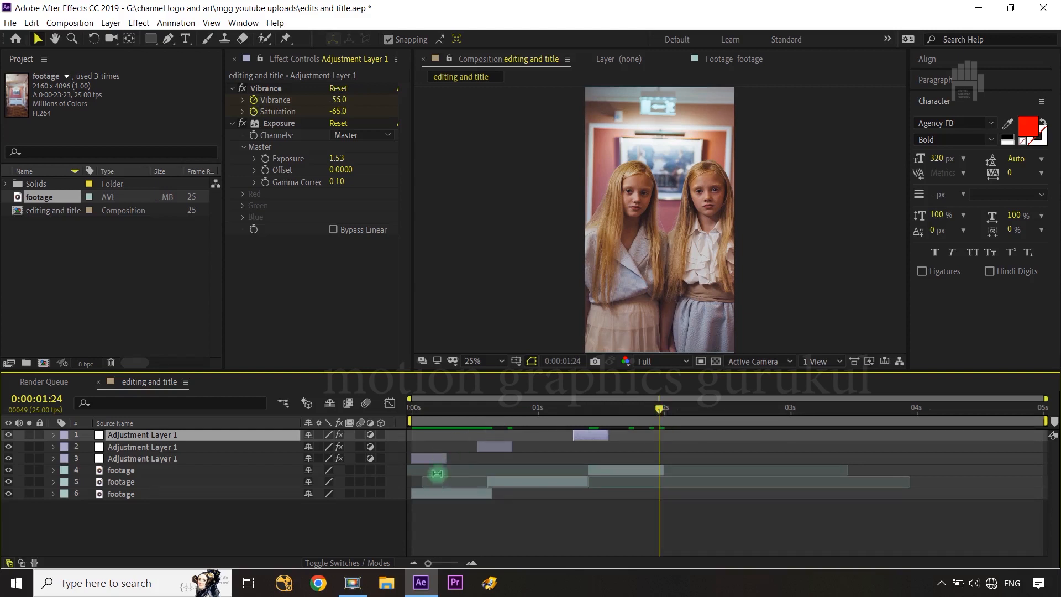
pyautogui.click(343, 523)
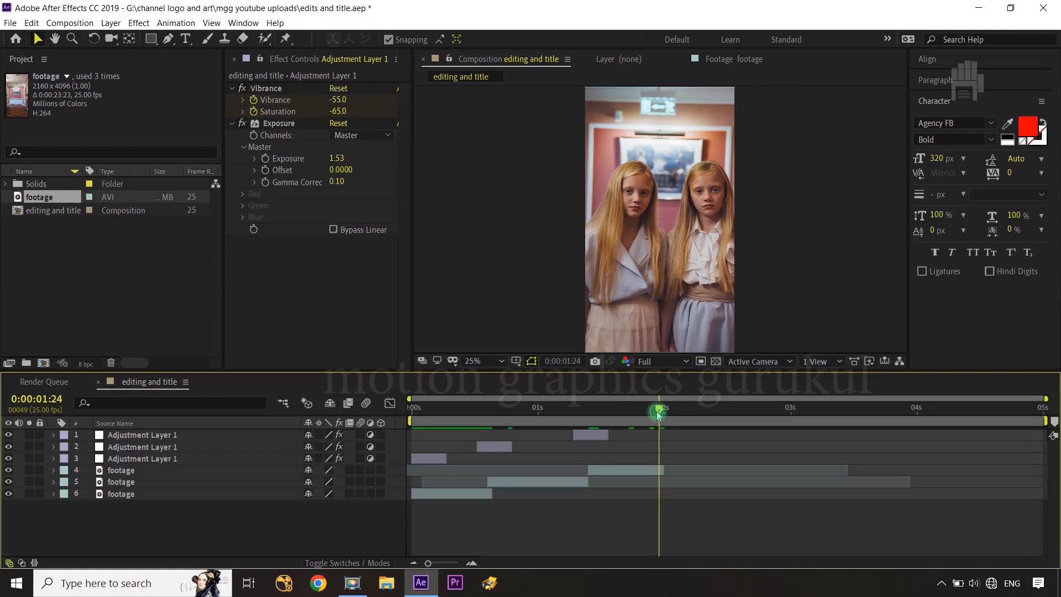
pyautogui.moveTo(658, 414); pyautogui.dragTo(457, 432)
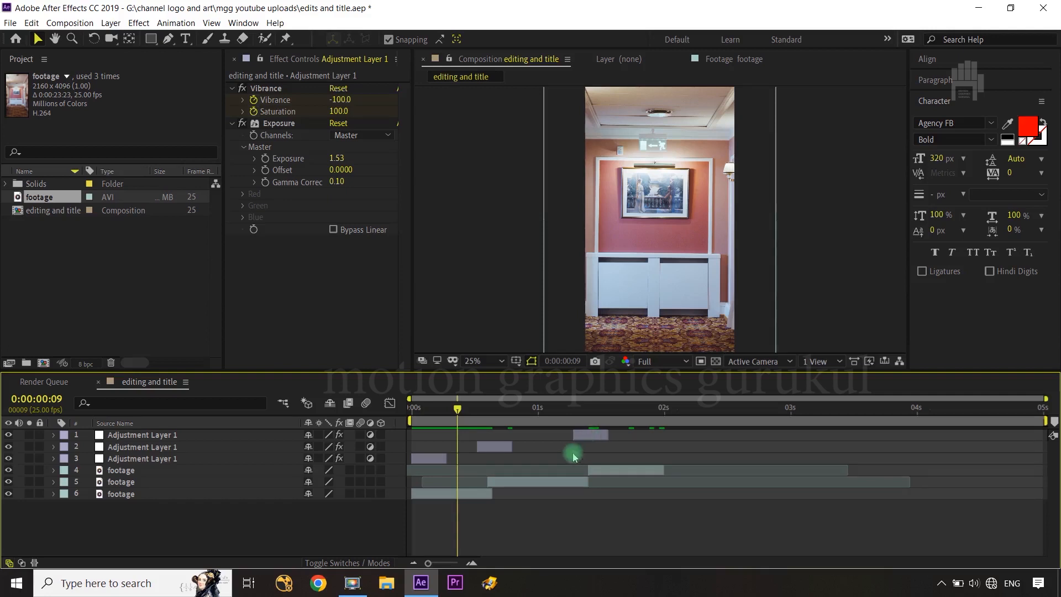
# Show the Scale property of the first footage clip and start keyframing it at 0:00:00:00.
pyautogui.click(126, 496)
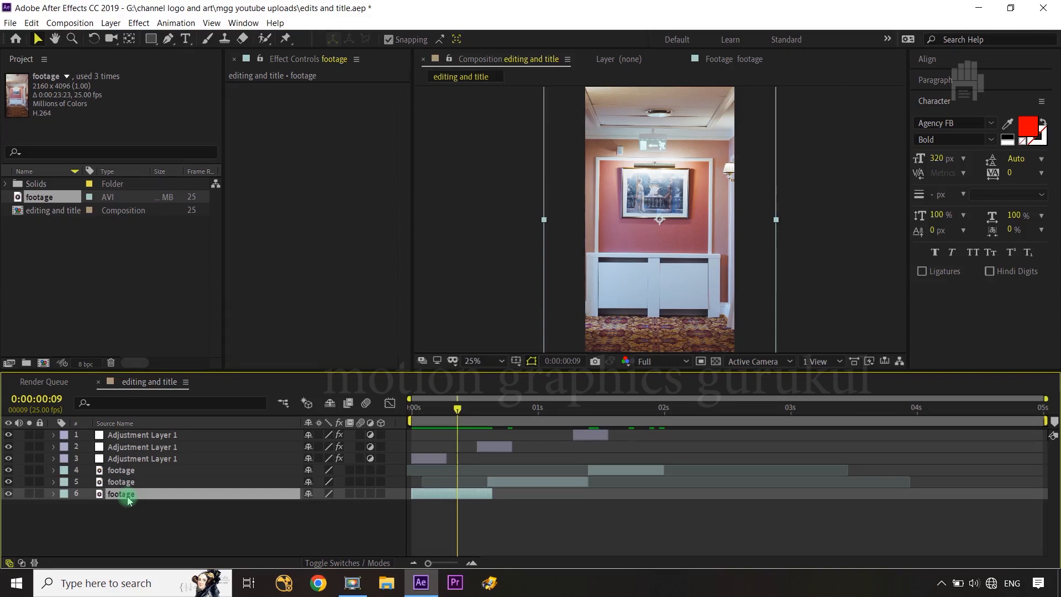
pyautogui.press('s')
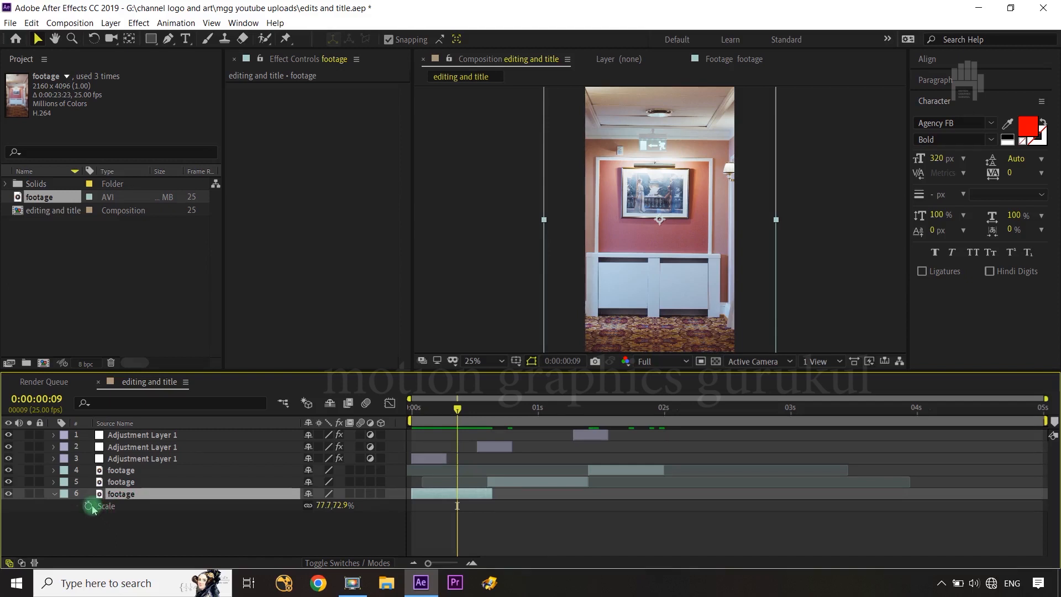
pyautogui.moveTo(457, 413); pyautogui.dragTo(412, 410)
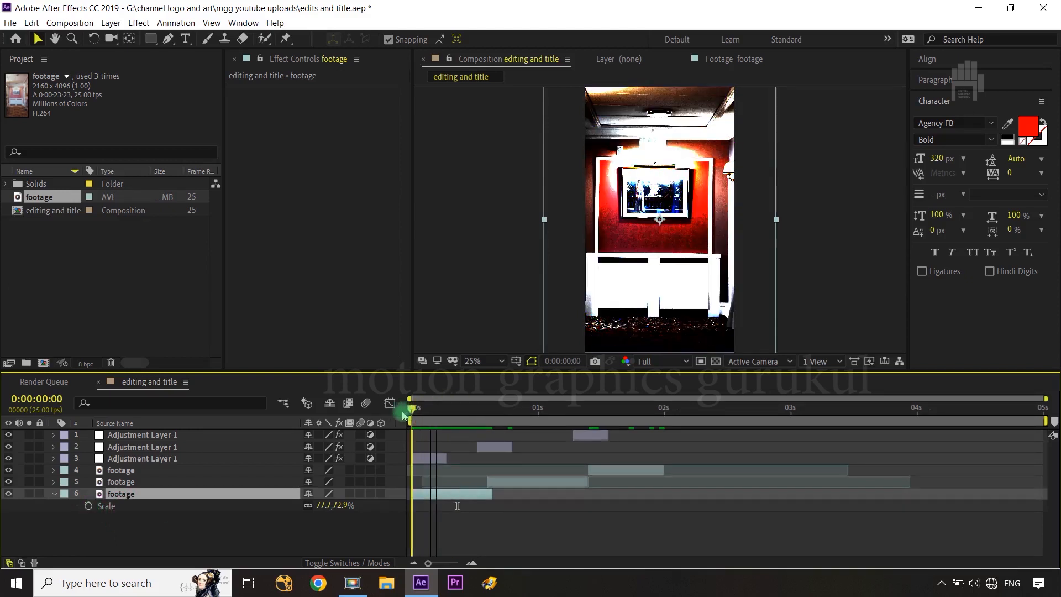
pyautogui.click(113, 507)
pyautogui.rightClick(116, 509)
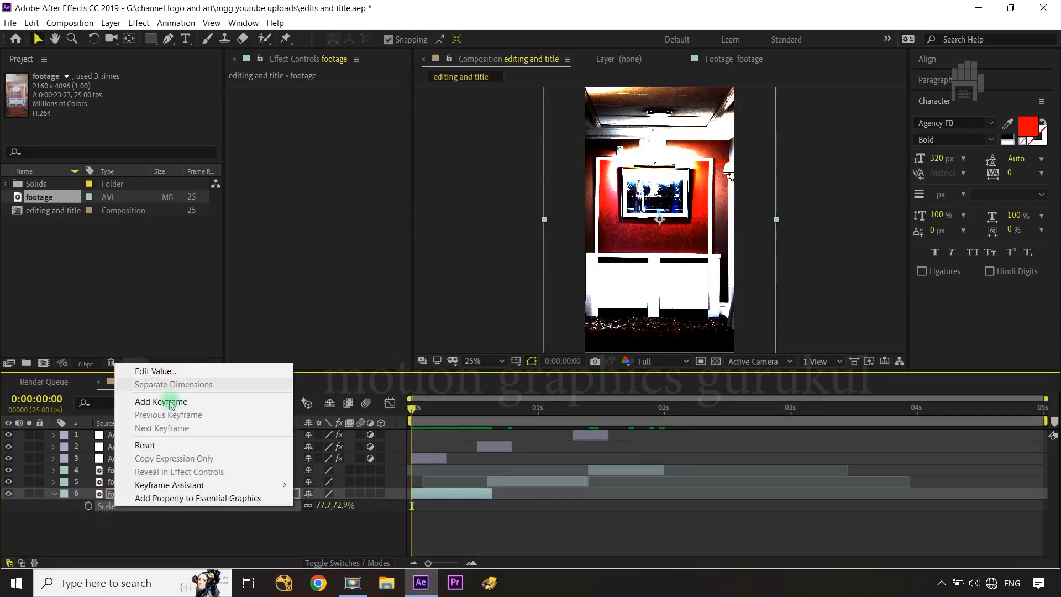
pyautogui.click(95, 532)
pyautogui.click(91, 510)
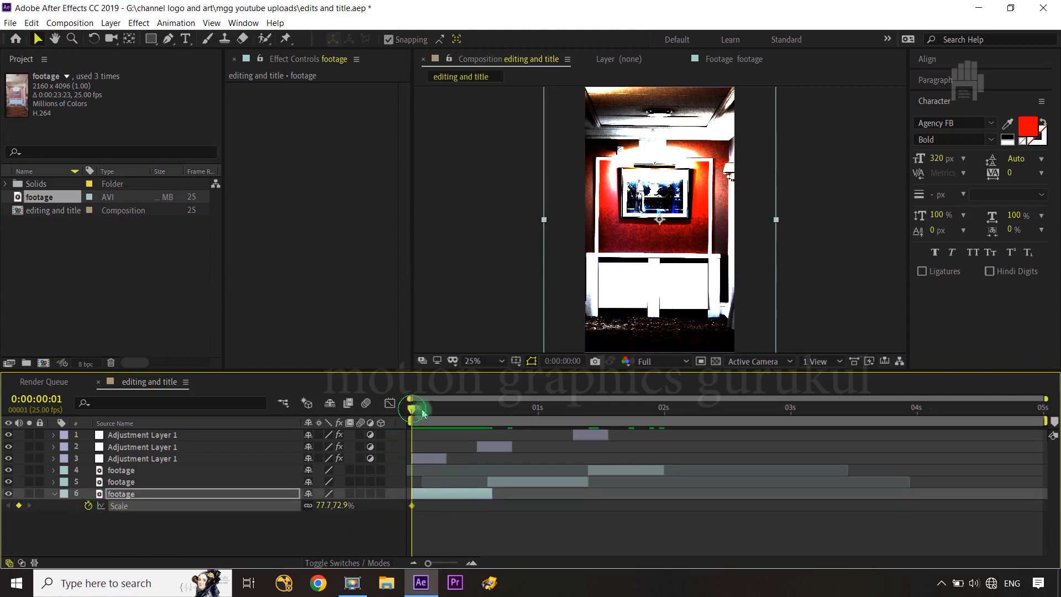
# Add a Scale keyframe at 0:00:00:15 on the first clip, and set Scale to 141.7, 132.9% at 0:00:00:00.
pyautogui.moveTo(414, 412); pyautogui.dragTo(491, 424)
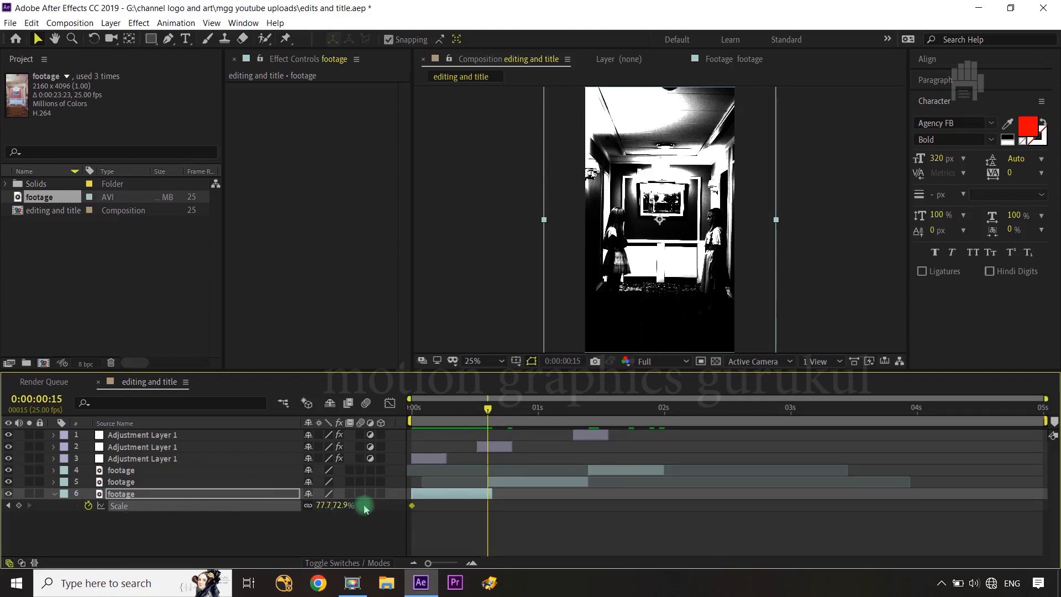
pyautogui.moveTo(361, 508); pyautogui.dragTo(341, 508)
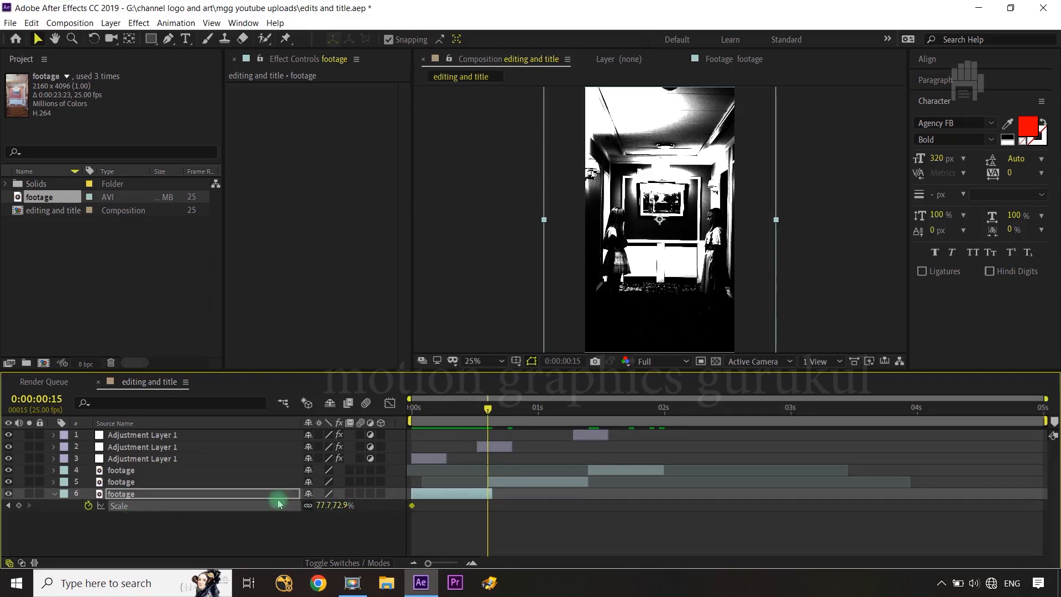
pyautogui.click(21, 511)
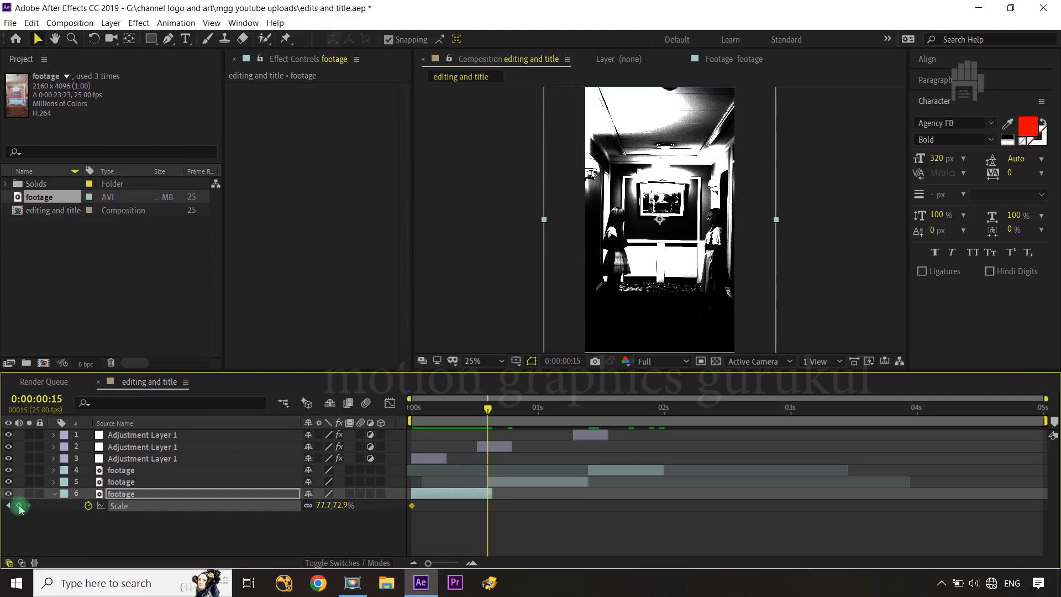
pyautogui.moveTo(488, 410); pyautogui.dragTo(412, 423)
pyautogui.click(334, 506)
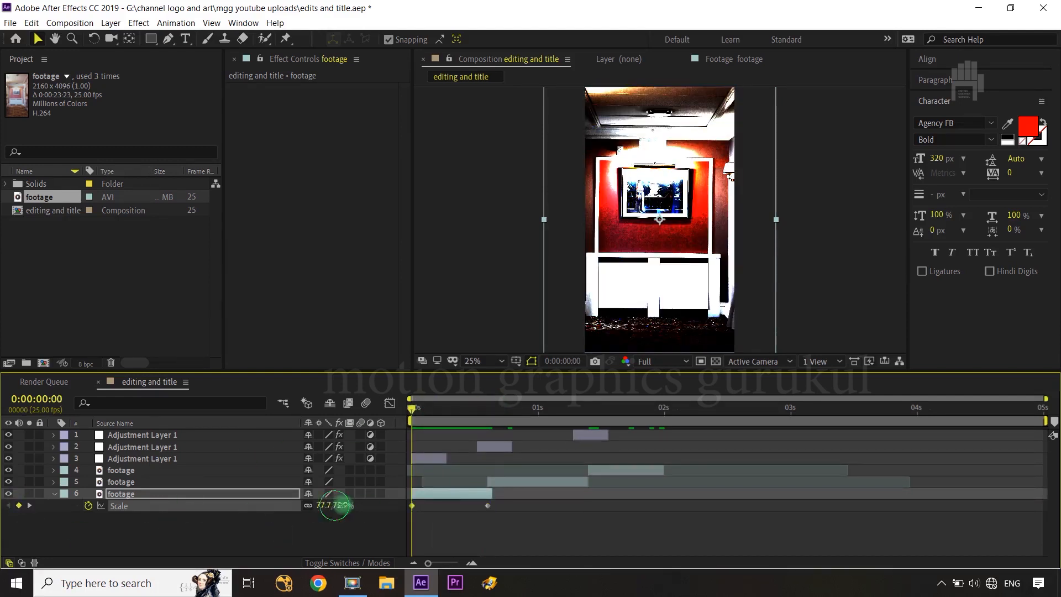
pyautogui.moveTo(334, 506); pyautogui.dragTo(369, 497)
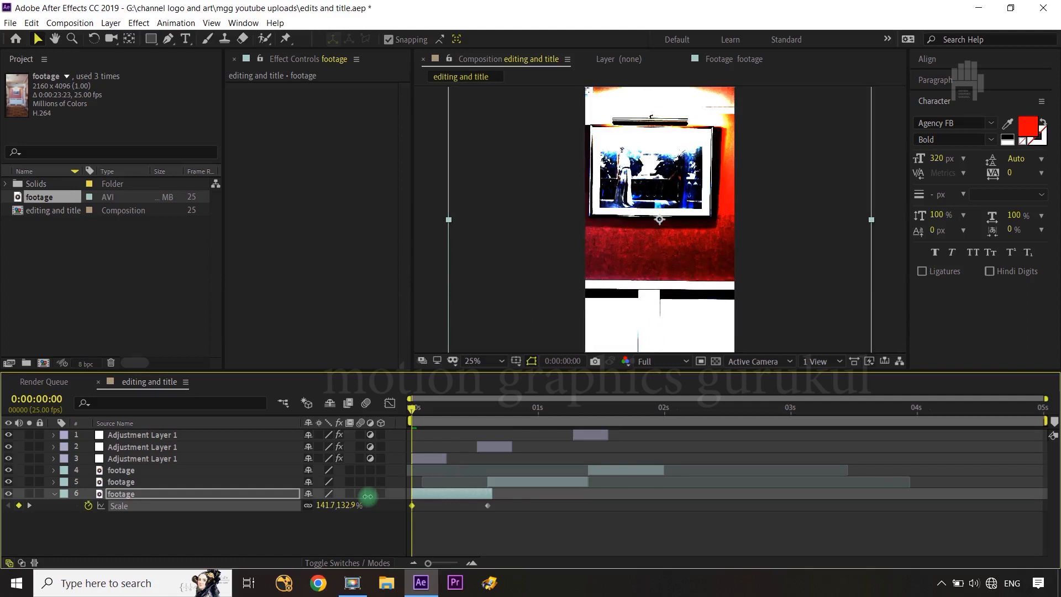
# Apply Easy Ease to both Scale keyframes and lower them together, bringing Scale at 0:00:00:00 to 112.9, 105.9%.
pyautogui.moveTo(509, 508); pyautogui.dragTo(409, 525)
pyautogui.press('F9')
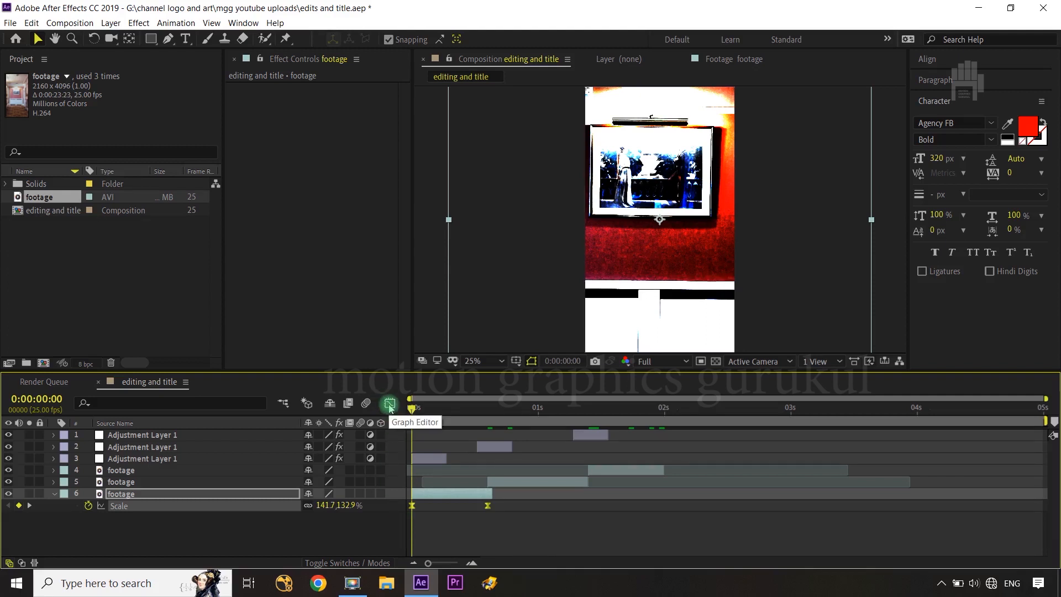
pyautogui.moveTo(348, 505)
pyautogui.mouseDown()
pyautogui.moveTo(324, 508)
pyautogui.moveTo(333, 505)
pyautogui.mouseUp()
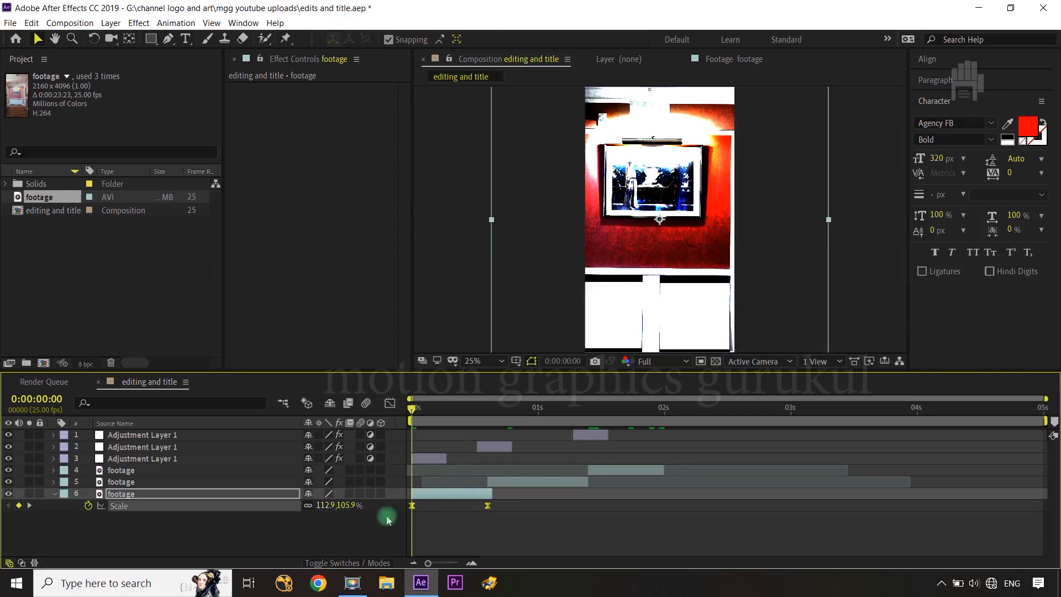
# Open the first clip's Scale keyframes in the Graph Editor and switch to the value graph.
pyautogui.click(390, 406)
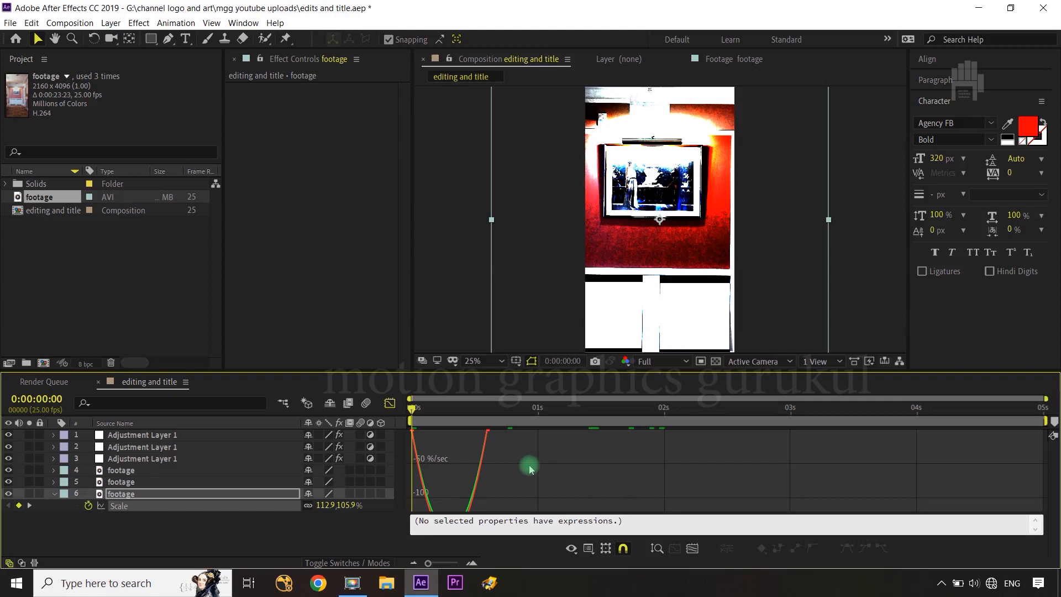
pyautogui.moveTo(527, 469); pyautogui.dragTo(407, 447)
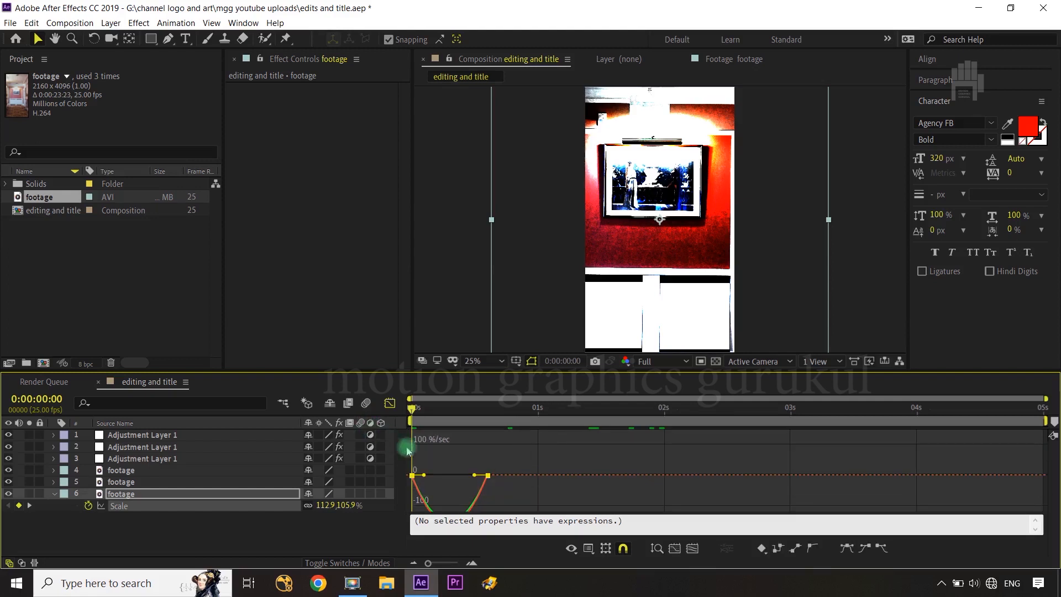
pyautogui.moveTo(474, 477); pyautogui.dragTo(441, 476)
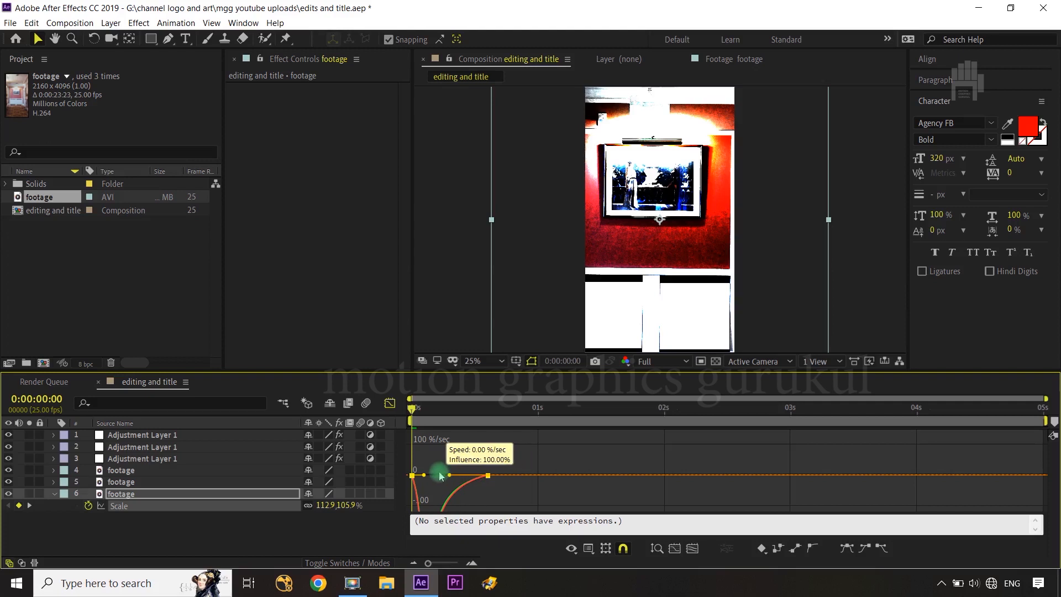
pyautogui.hotkey('ctrl', 'z')
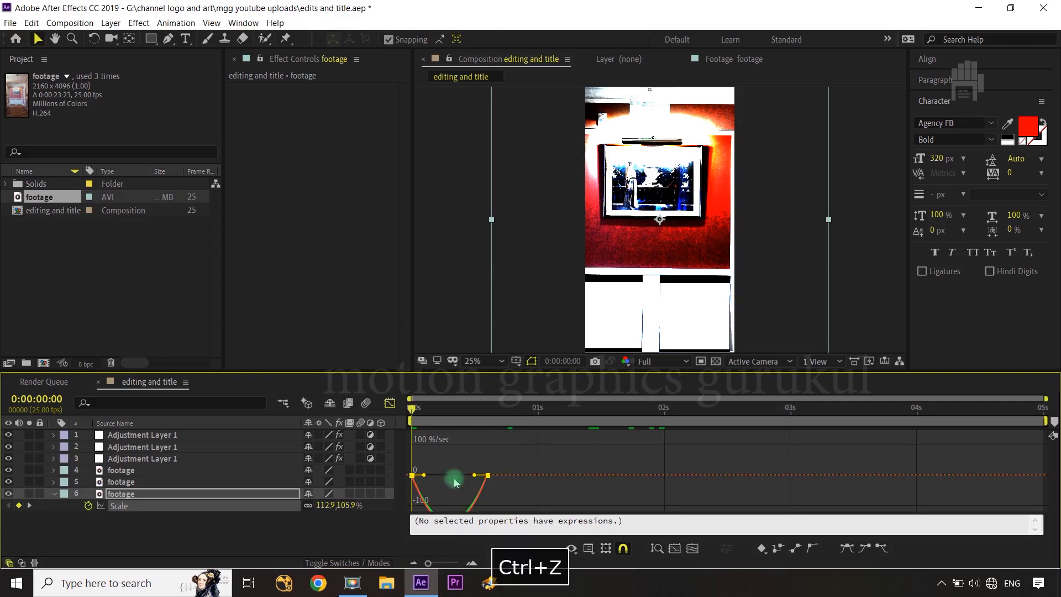
pyautogui.rightClick(525, 460)
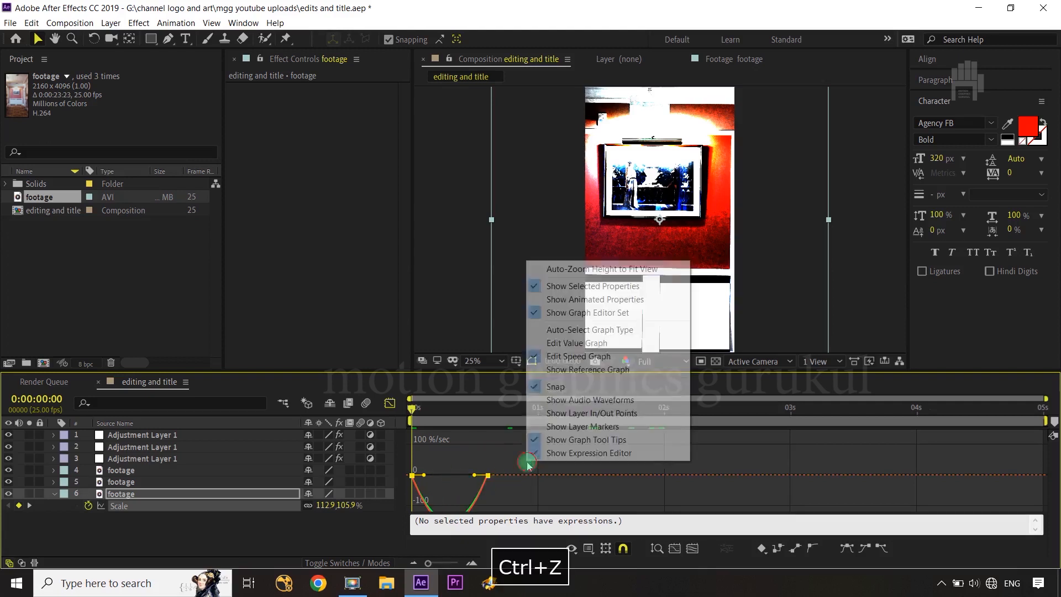
pyautogui.click(577, 343)
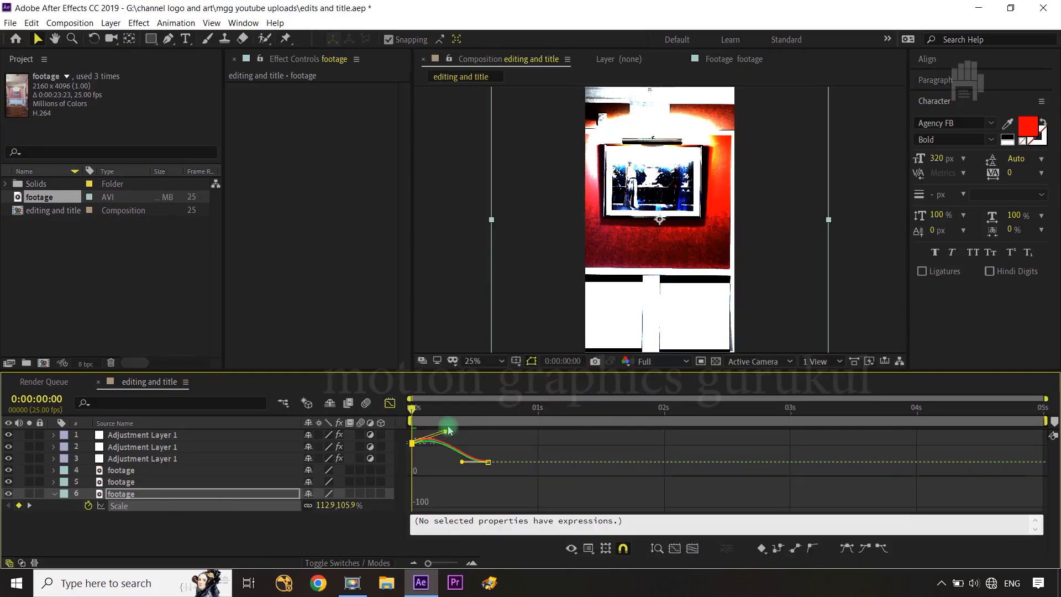
# Pull both keyframes' handles upward so the Scale curve overshoots between them, check 0:00:00:01, and close the Graph Editor.
pyautogui.moveTo(448, 431)
pyautogui.mouseDown()
pyautogui.moveTo(467, 417)
pyautogui.moveTo(457, 422)
pyautogui.moveTo(462, 451)
pyautogui.moveTo(453, 438)
pyautogui.mouseUp()
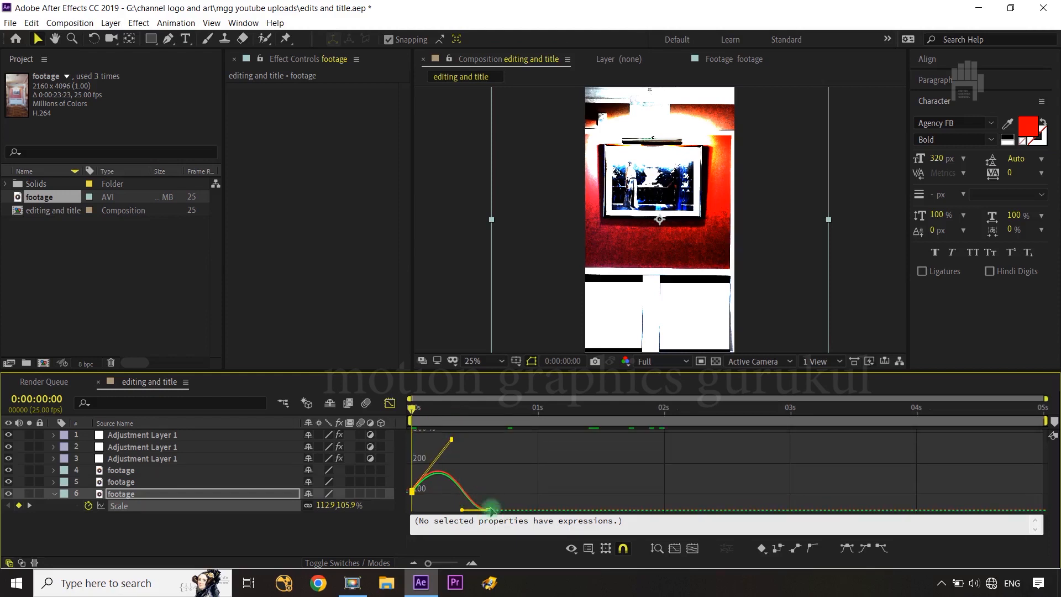
pyautogui.moveTo(504, 486); pyautogui.dragTo(478, 525)
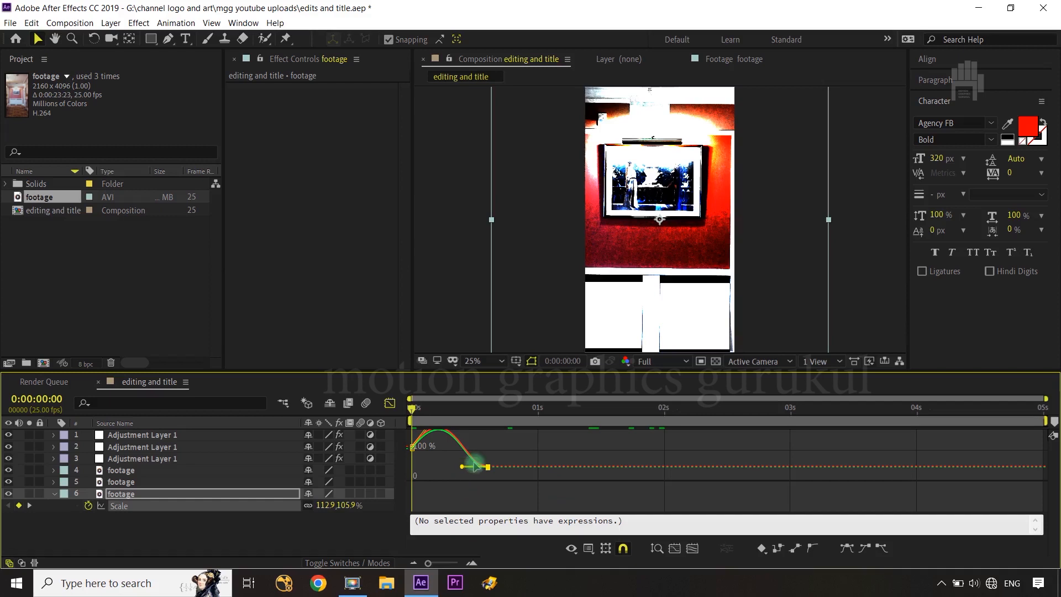
pyautogui.press('space')
pyautogui.moveTo(546, 455); pyautogui.dragTo(541, 483)
pyautogui.moveTo(462, 495); pyautogui.dragTo(479, 474)
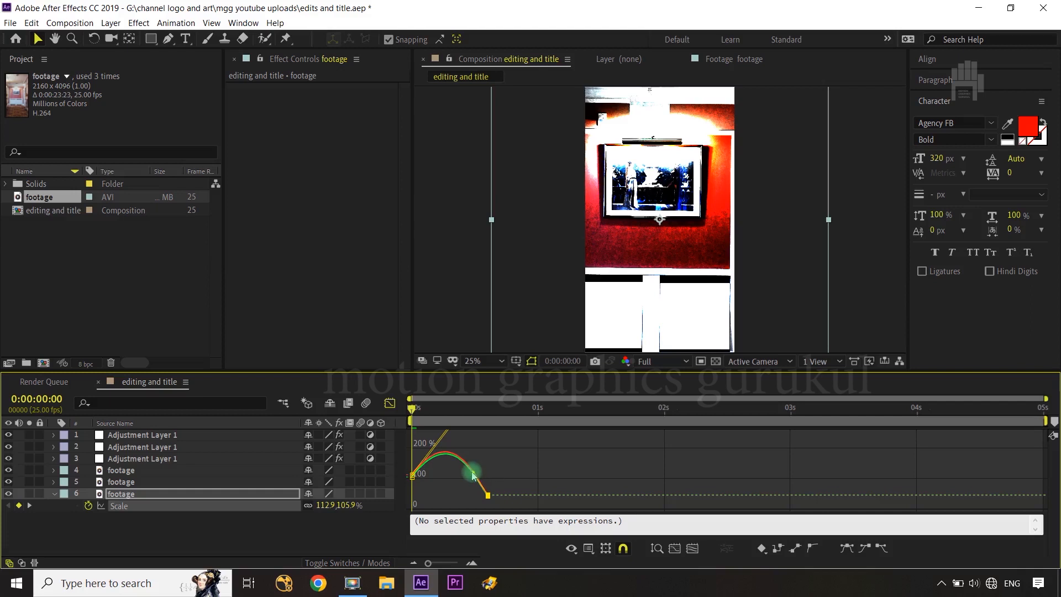
pyautogui.click(372, 525)
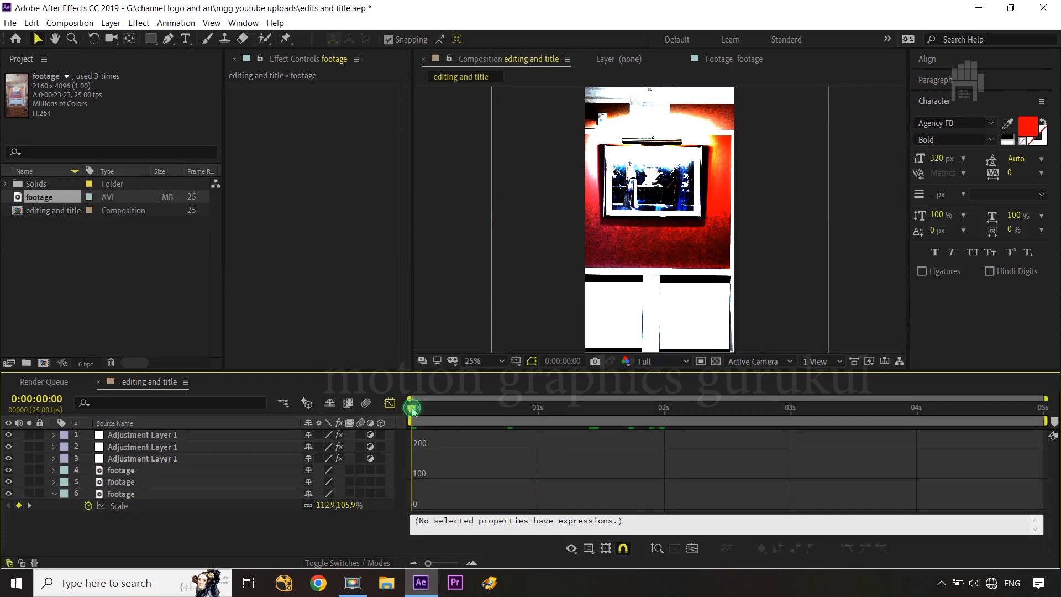
pyautogui.moveTo(413, 410)
pyautogui.mouseDown()
pyautogui.moveTo(498, 415)
pyautogui.moveTo(417, 412)
pyautogui.mouseUp()
pyautogui.click(390, 403)
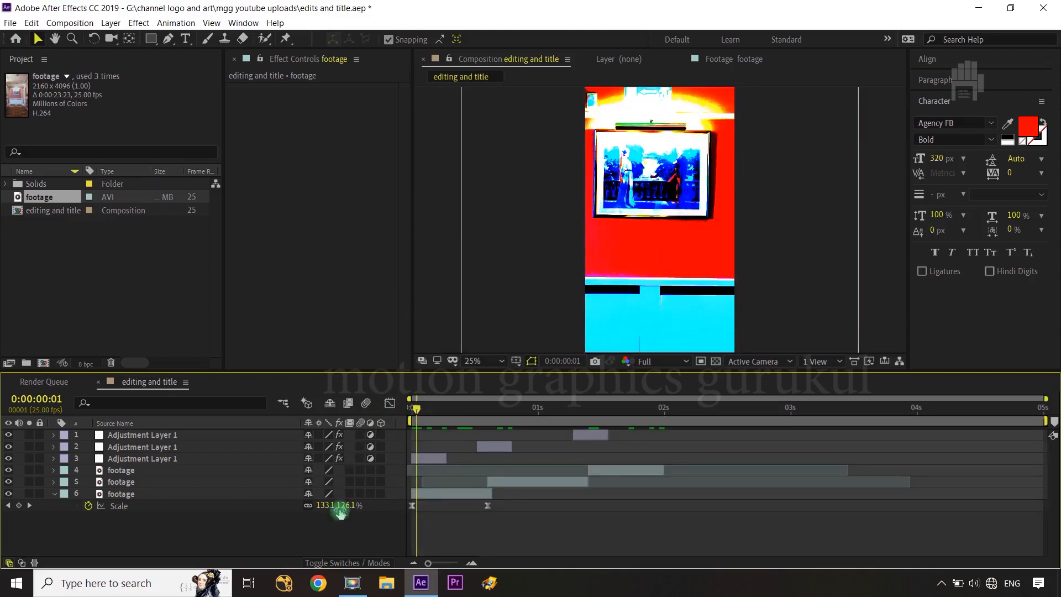
# Keyframe the third clip's Scale at 0:00:01:10 and enlarge it to 108.7, 101.9% at 0:00:01:24.
pyautogui.moveTo(417, 410); pyautogui.dragTo(590, 434)
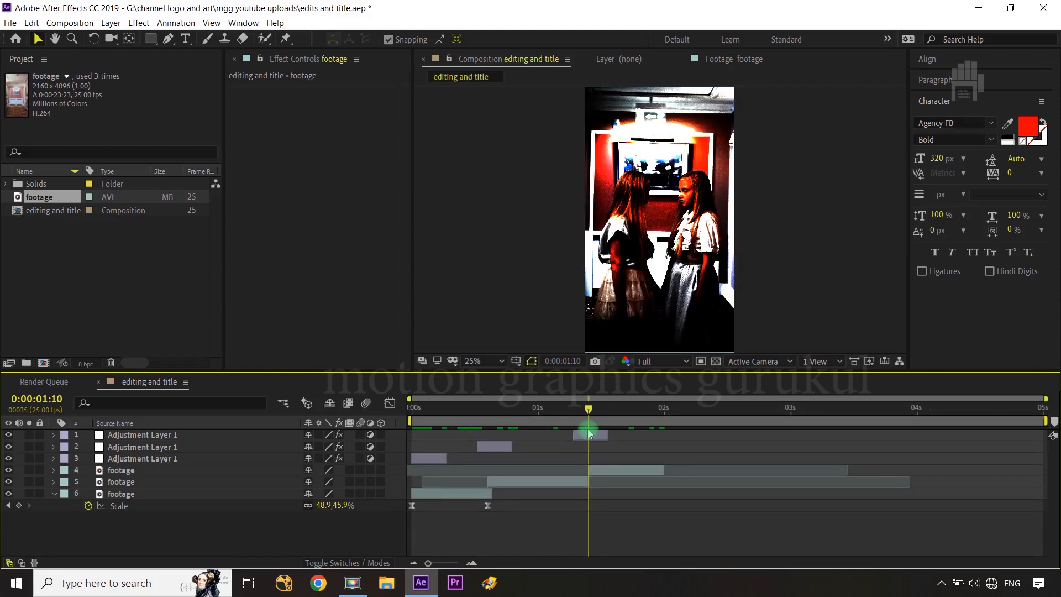
pyautogui.click(616, 472)
pyautogui.press('s')
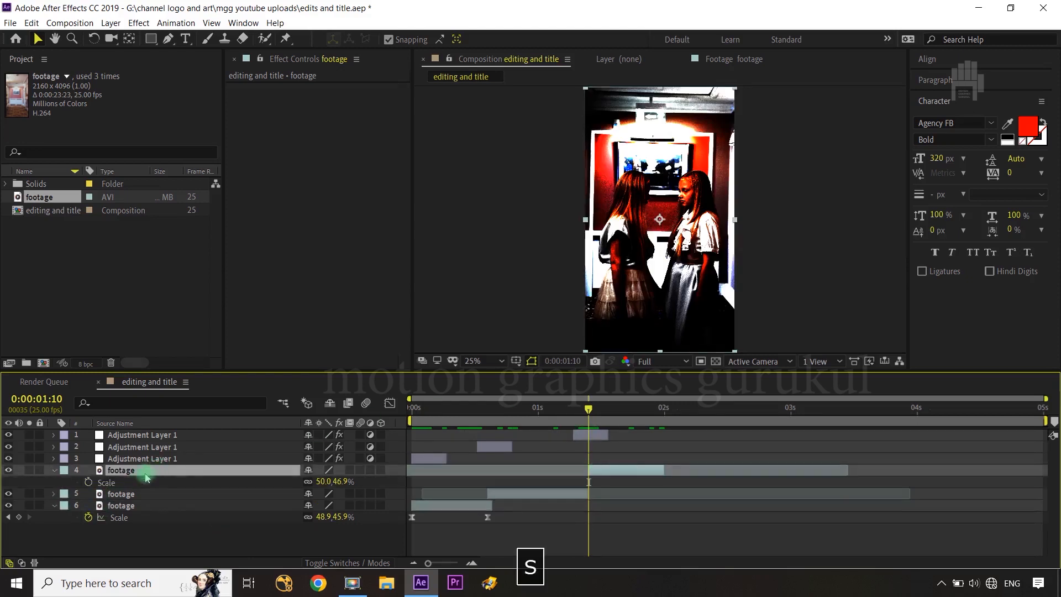
pyautogui.click(88, 483)
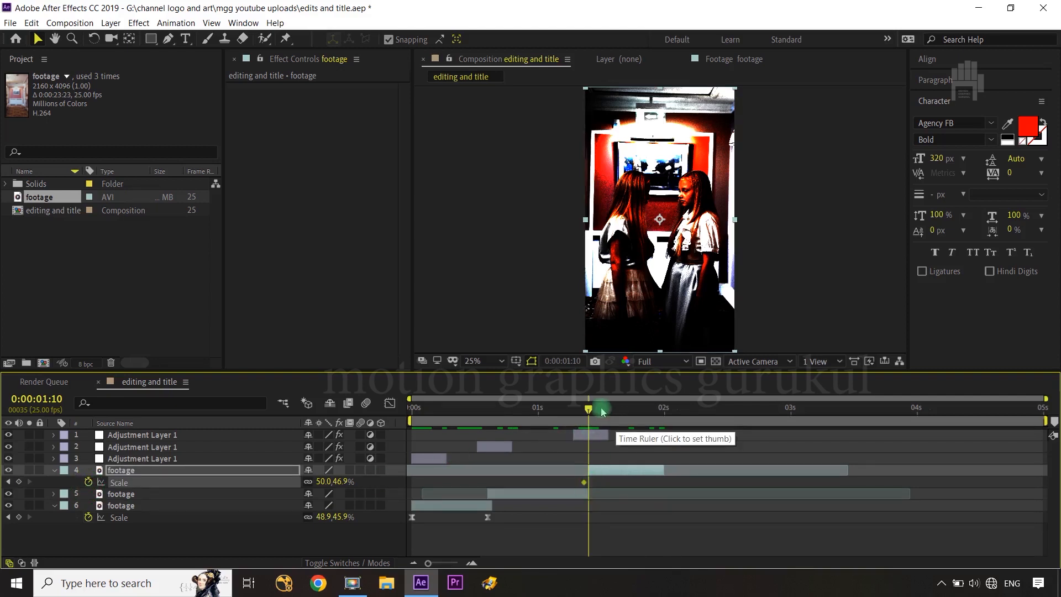
pyautogui.moveTo(590, 410); pyautogui.dragTo(658, 420)
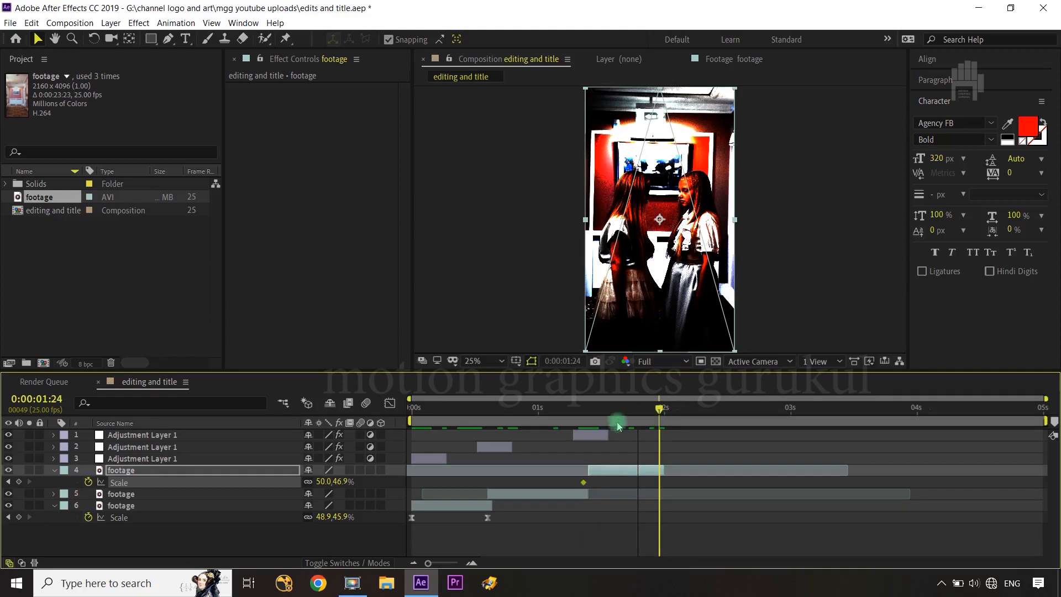
pyautogui.moveTo(338, 482); pyautogui.dragTo(374, 481)
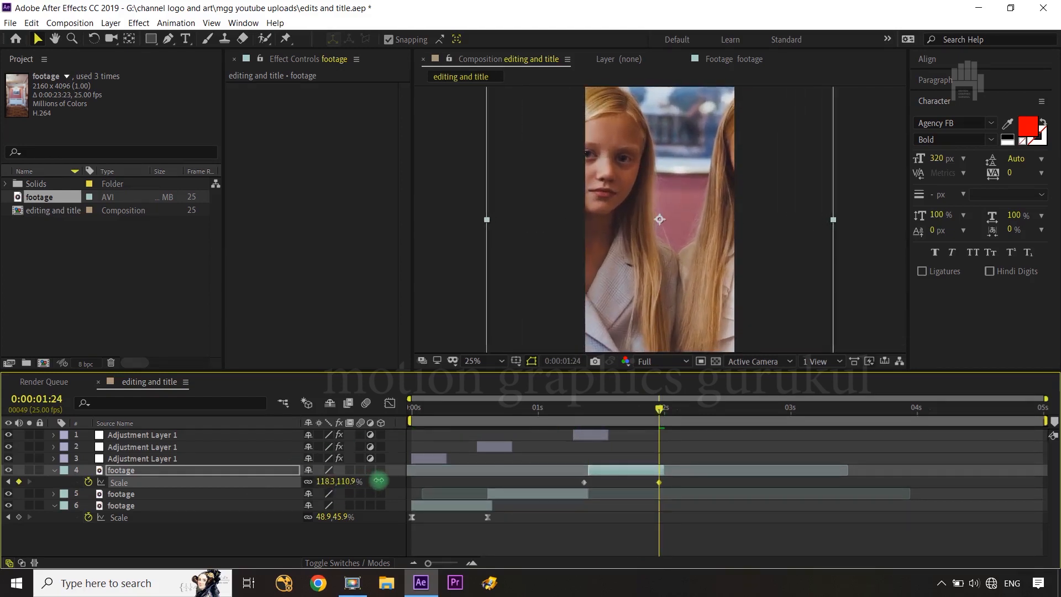
# Keyframe the third clip's Position at 0:00:01:10 and set it to 368.0, 960.0 at 0:00:01:24.
pyautogui.click(193, 473)
pyautogui.hotkey('shift', 'p')
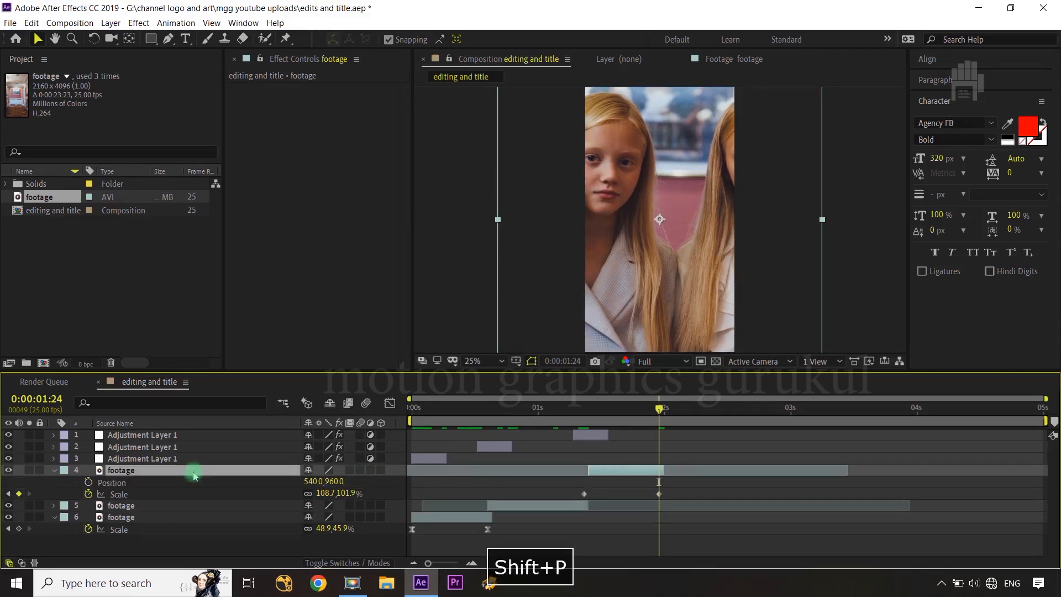
pyautogui.click(88, 483)
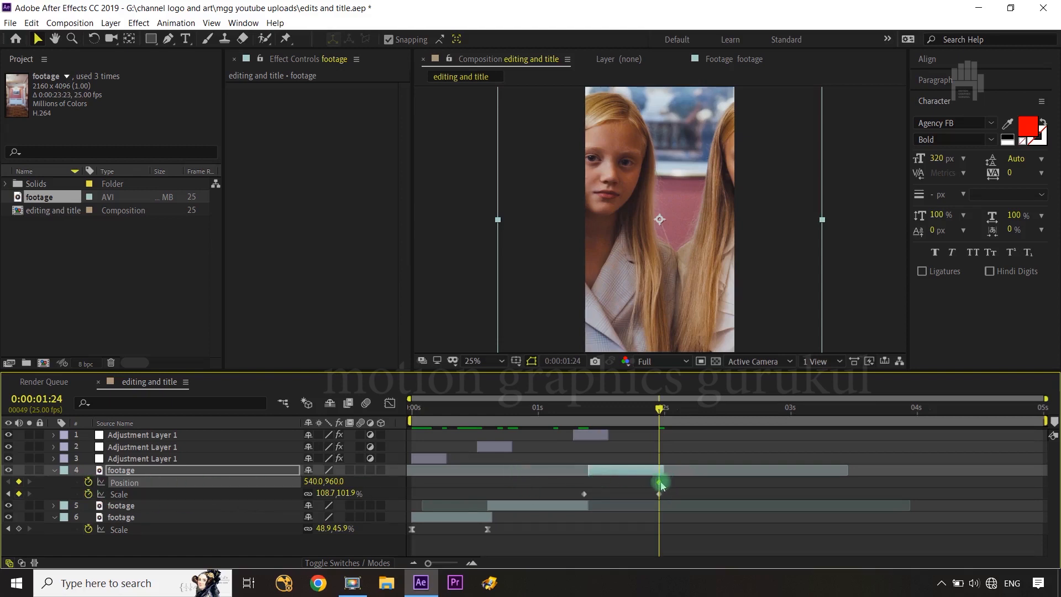
pyautogui.moveTo(660, 485); pyautogui.dragTo(589, 485)
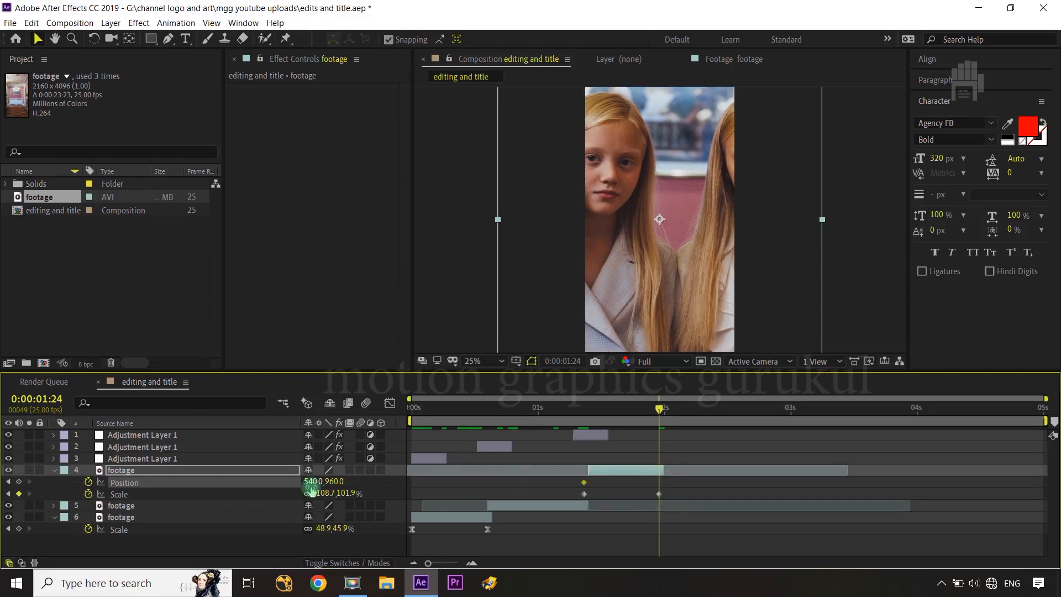
pyautogui.moveTo(306, 484); pyautogui.dragTo(182, 481)
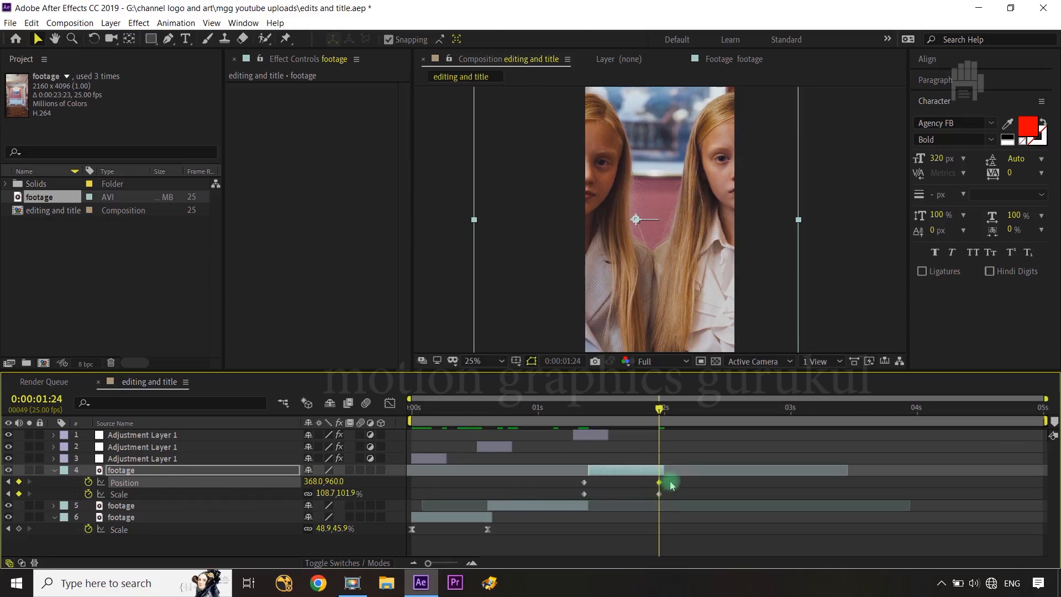
# Apply Easy Ease to the third clip's Position and Scale keyframes and reshape their speed graph to peak sharply at the start.
pyautogui.moveTo(672, 486); pyautogui.dragTo(576, 496)
pyautogui.press('F9')
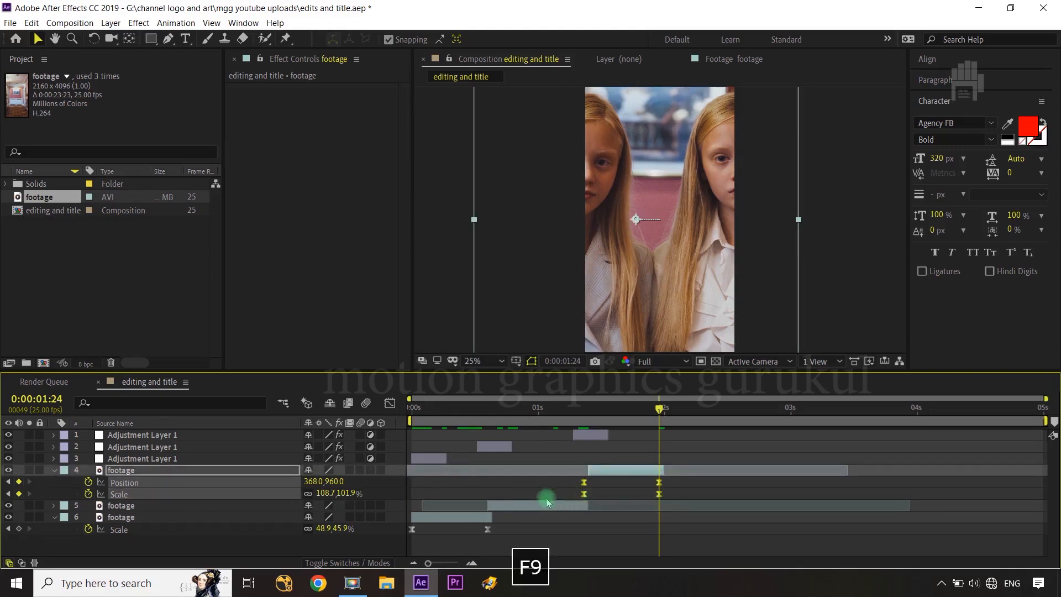
pyautogui.click(390, 403)
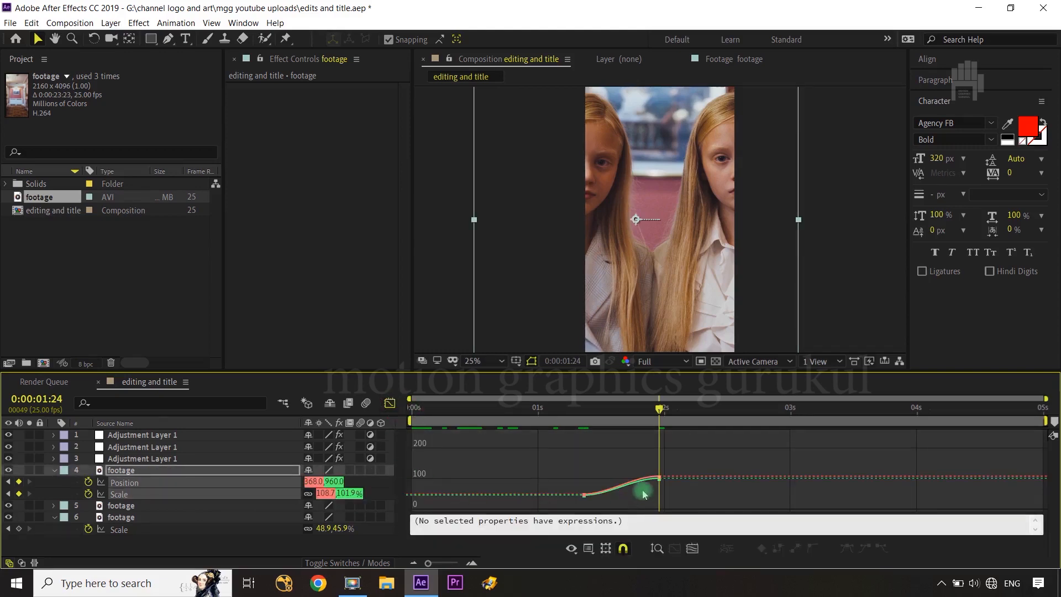
pyautogui.rightClick(634, 467)
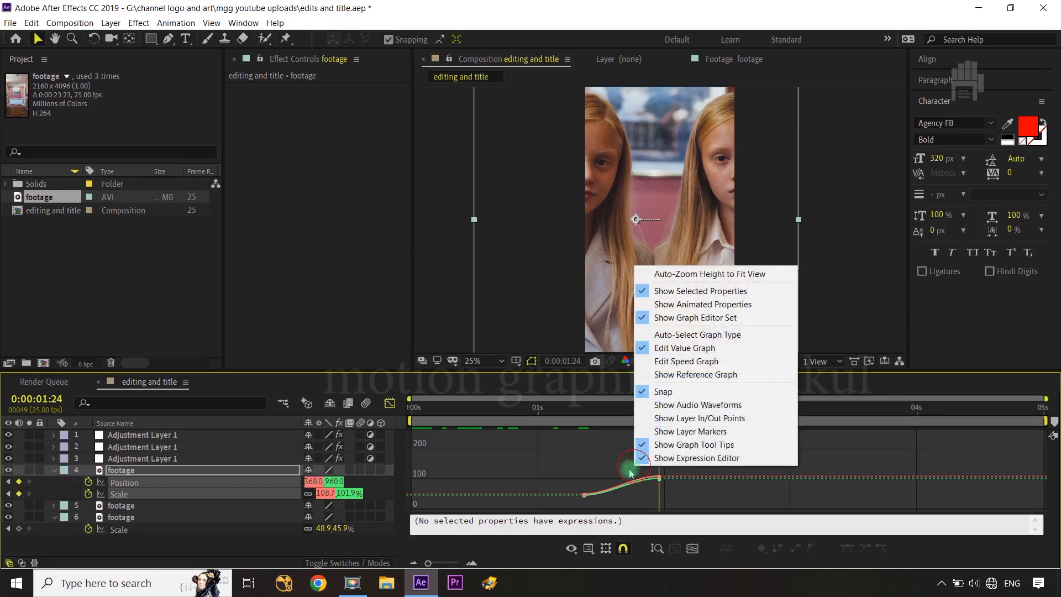
pyautogui.click(697, 361)
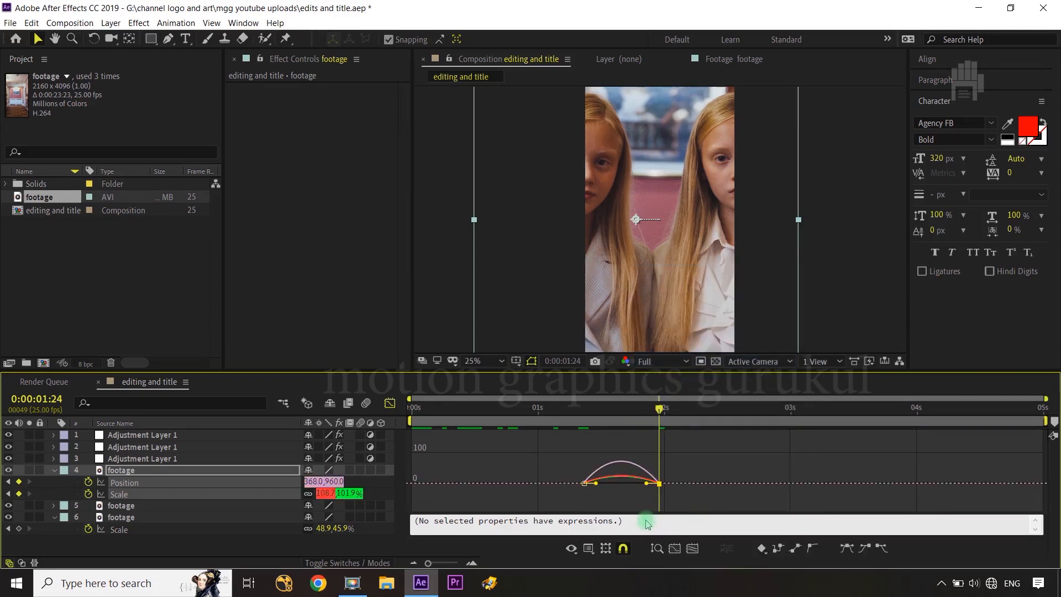
pyautogui.moveTo(646, 486); pyautogui.dragTo(589, 468)
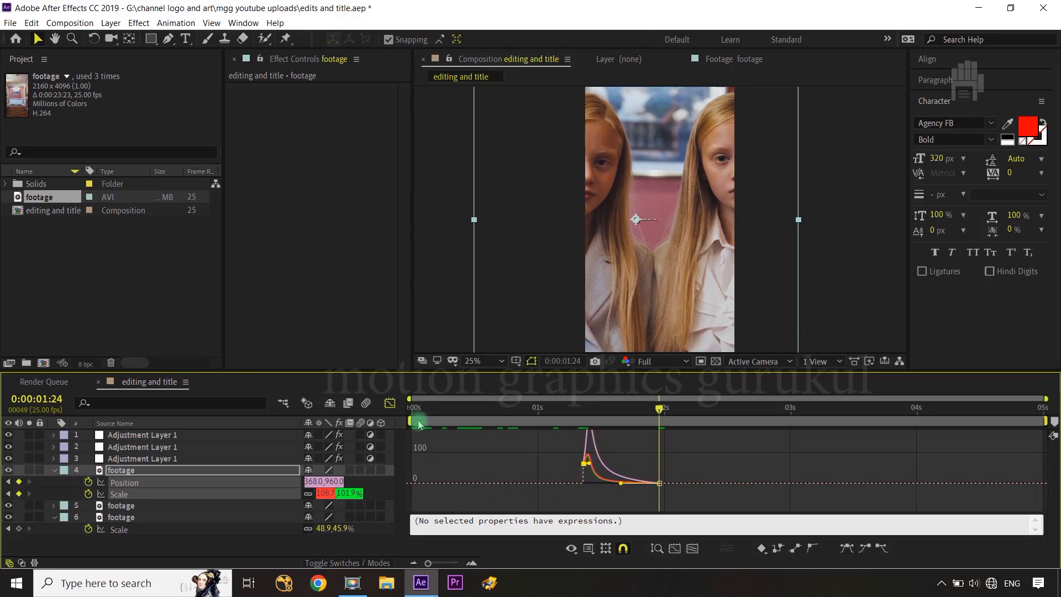
pyautogui.click(391, 405)
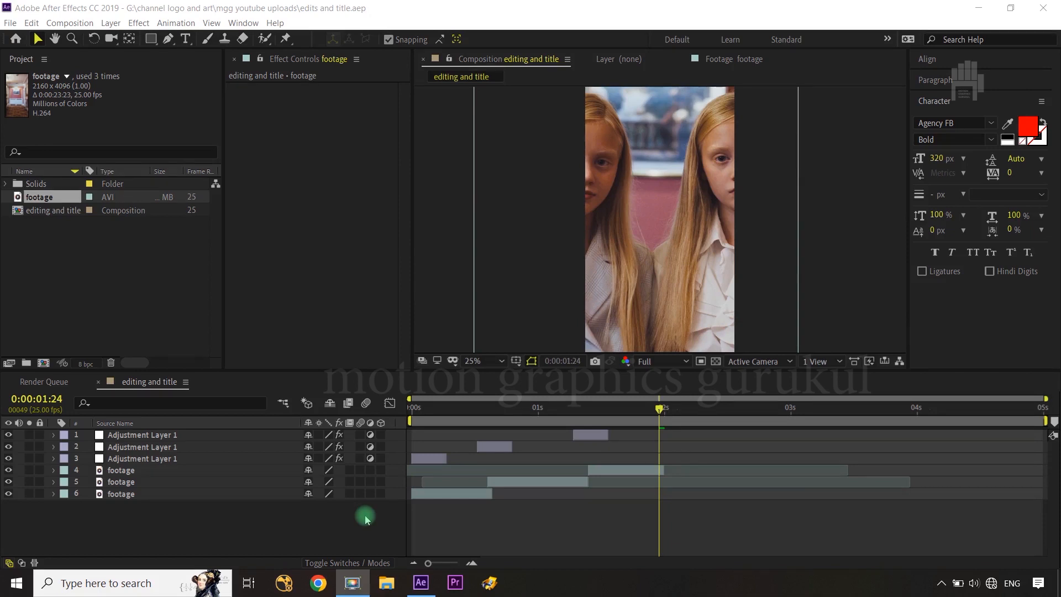
# Create a horizontal text layer reading LEGACY in the composition at 0:00:02:01.
pyautogui.click(664, 410)
pyautogui.click(668, 409)
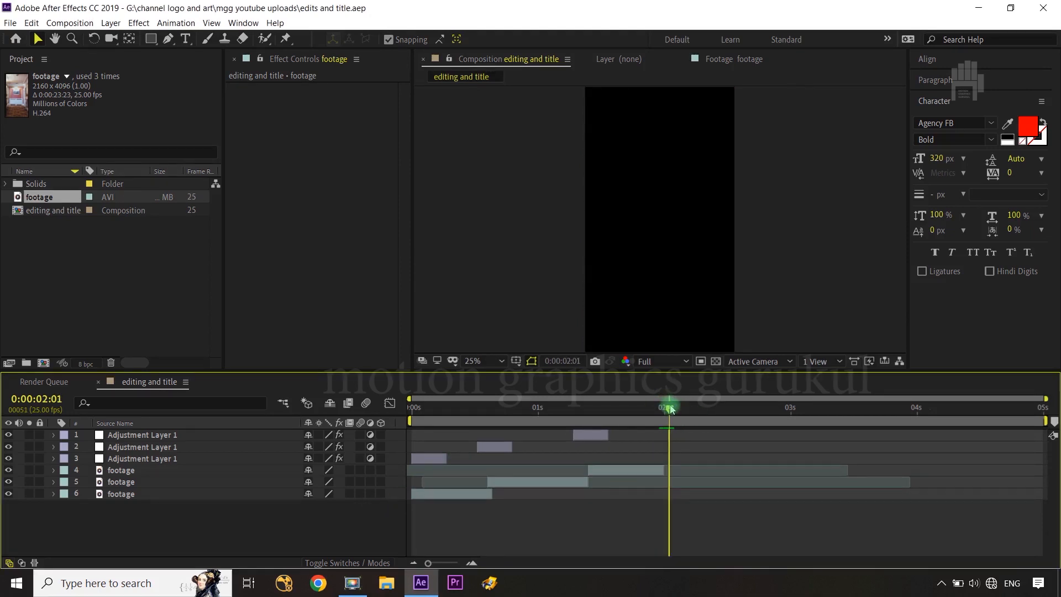
pyautogui.click(188, 41)
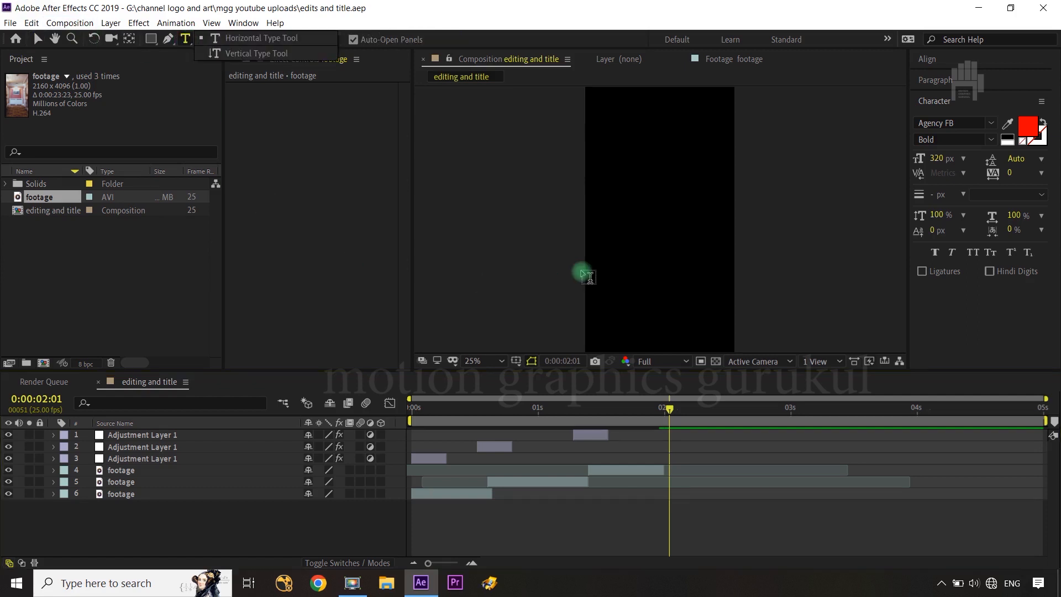
pyautogui.click(610, 223)
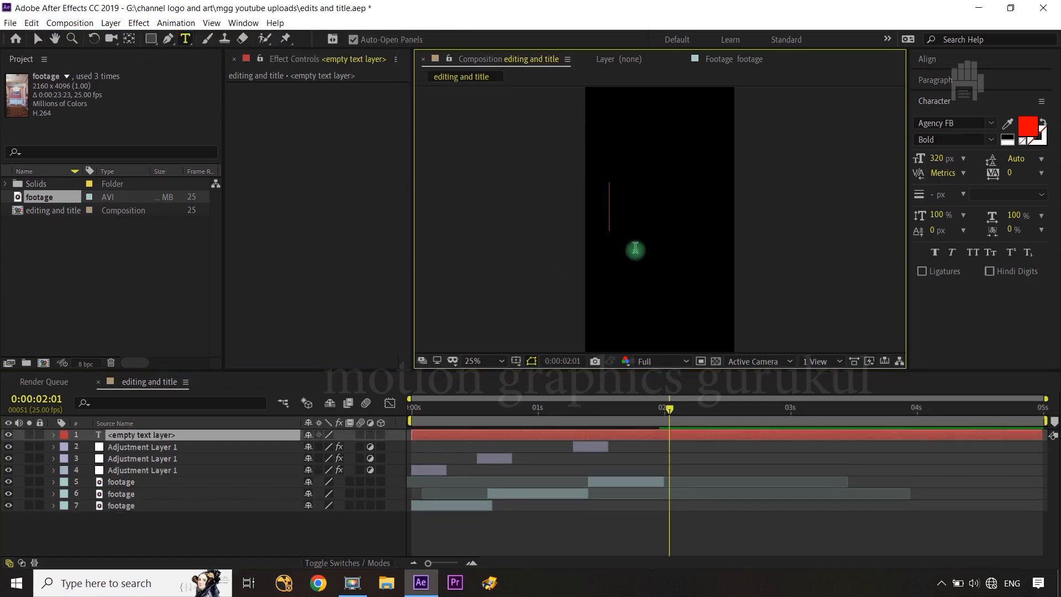
pyautogui.write('LEGACY')
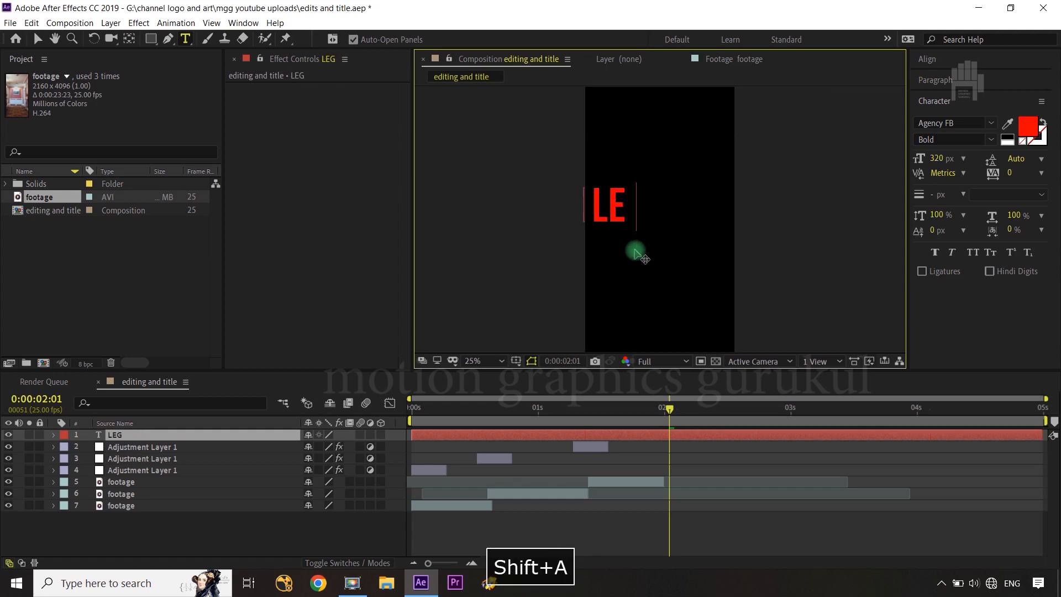
pyautogui.doubleClick(137, 440)
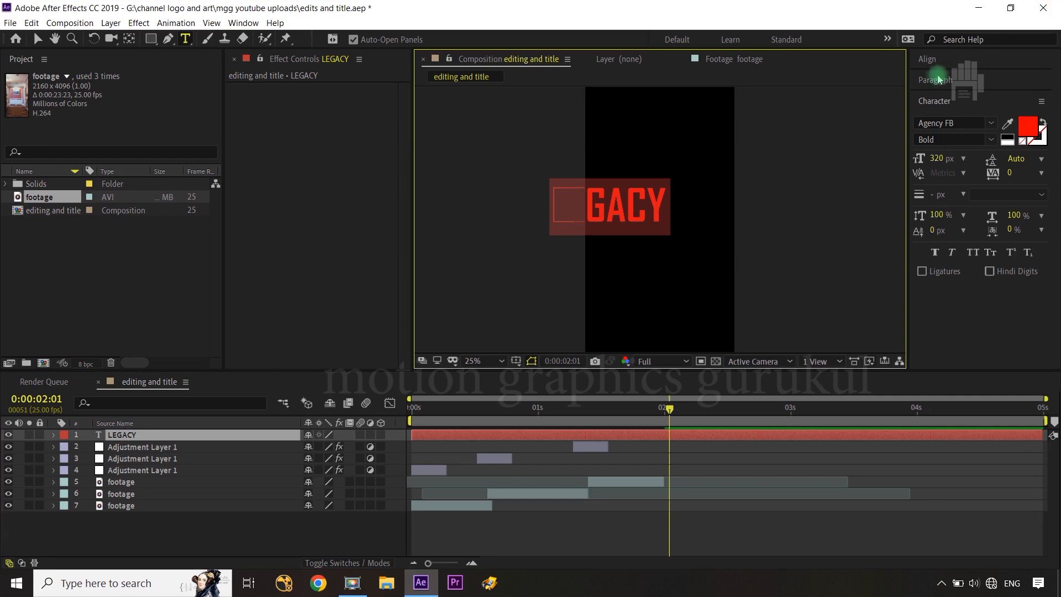
# Centre the LEGACY text horizontally and vertically in the composition and move its anchor point to the middle of the word.
pyautogui.click(927, 58)
pyautogui.click(947, 93)
pyautogui.click(1016, 93)
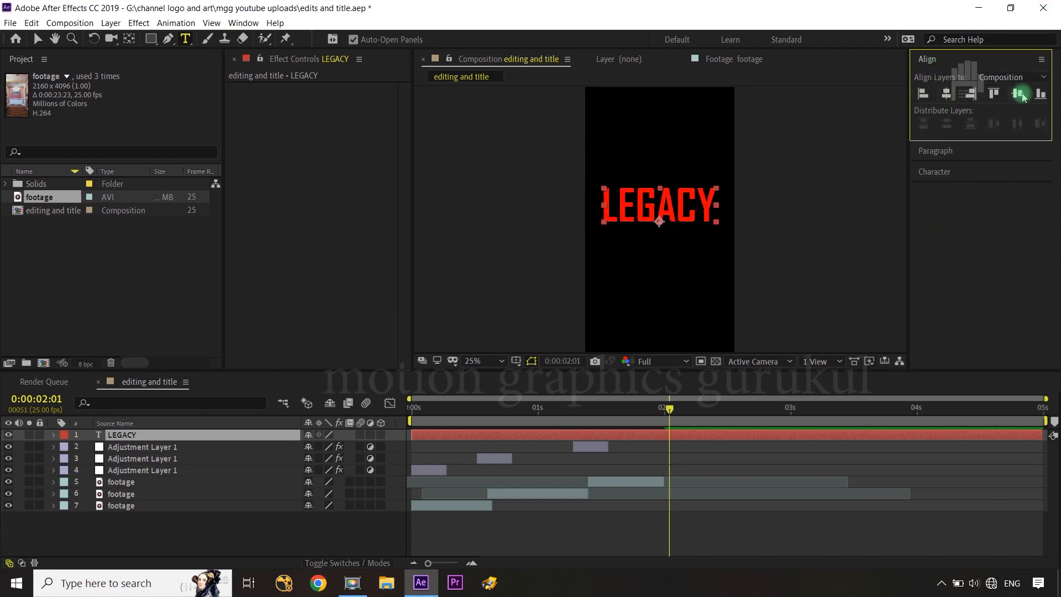
pyautogui.click(128, 39)
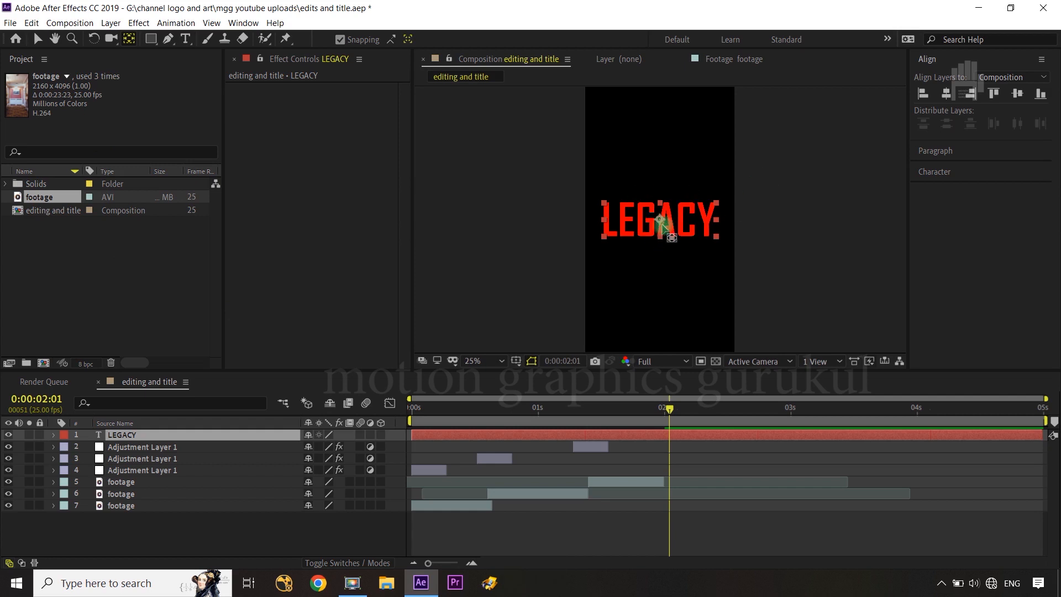
pyautogui.press('v')
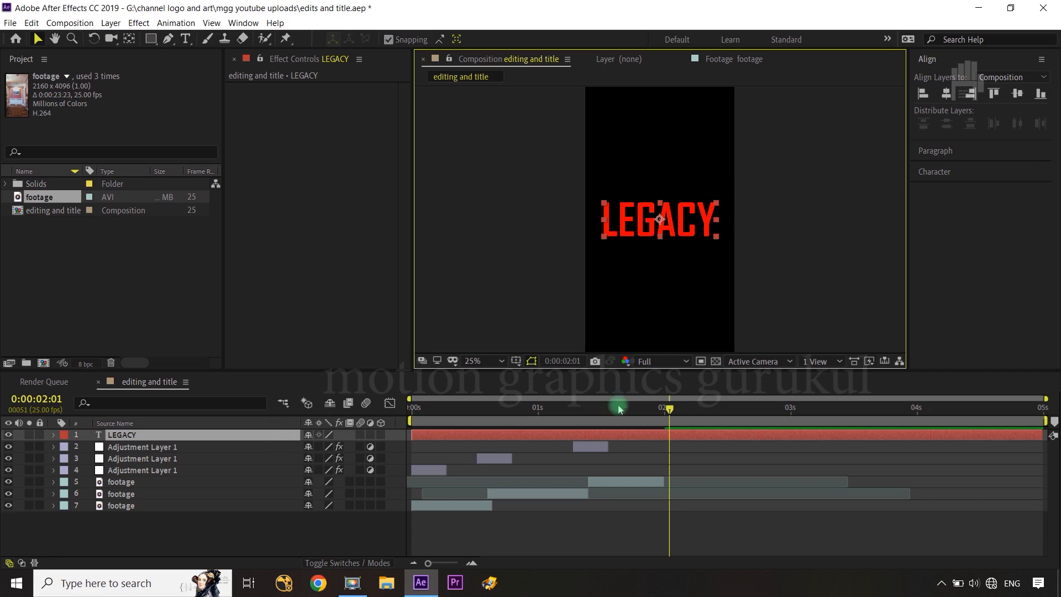
# Add a Scale keyframe to the LEGACY layer at 0:00:01:22.
pyautogui.moveTo(672, 408); pyautogui.dragTo(665, 408)
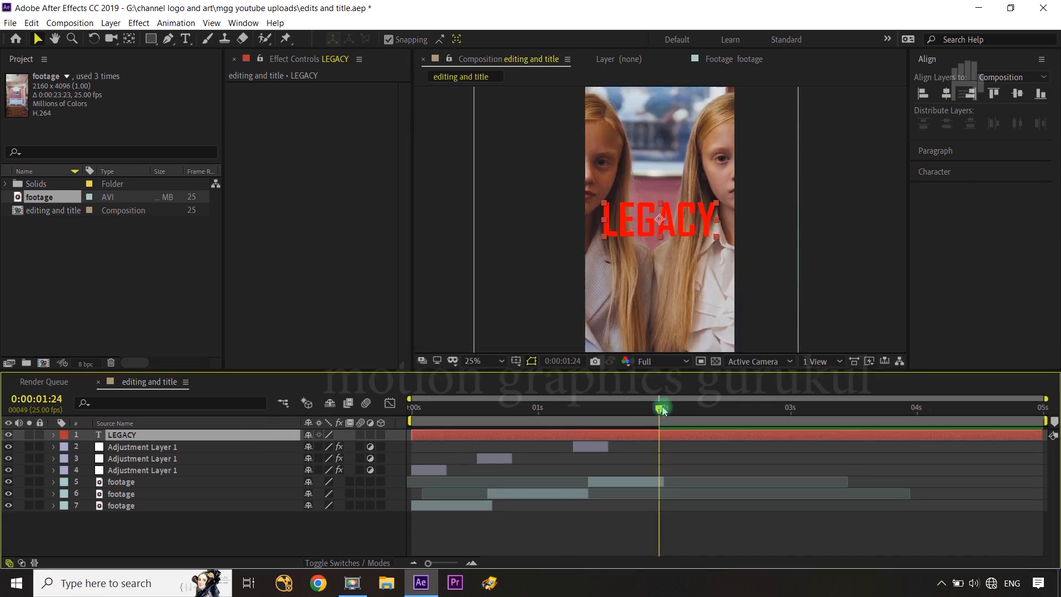
pyautogui.hotkey('ctrl', 'Left')
pyautogui.hotkey('ctrl', 'Left')
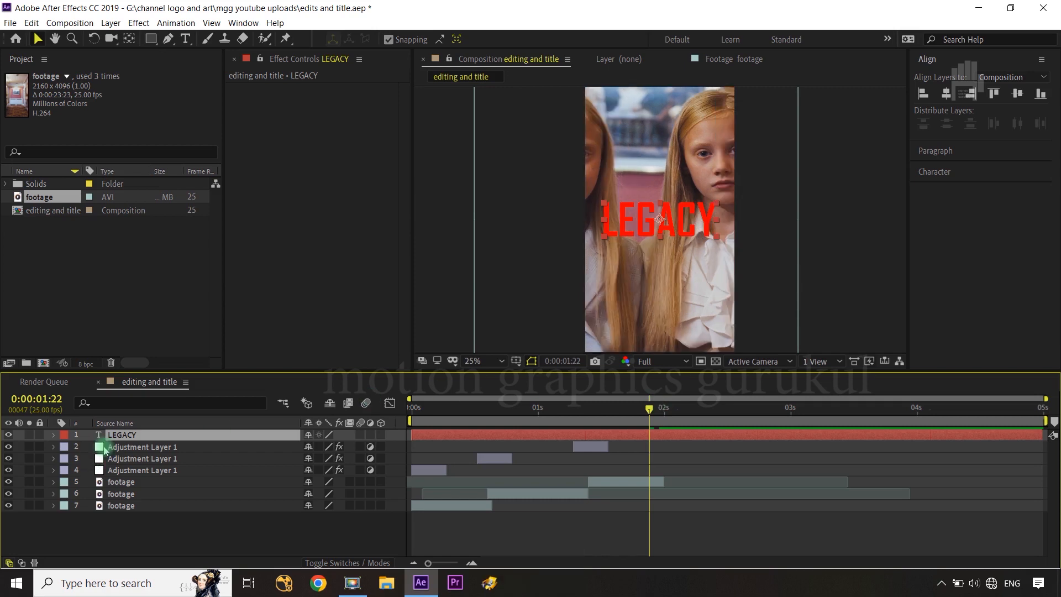
pyautogui.click(130, 423)
pyautogui.press('s')
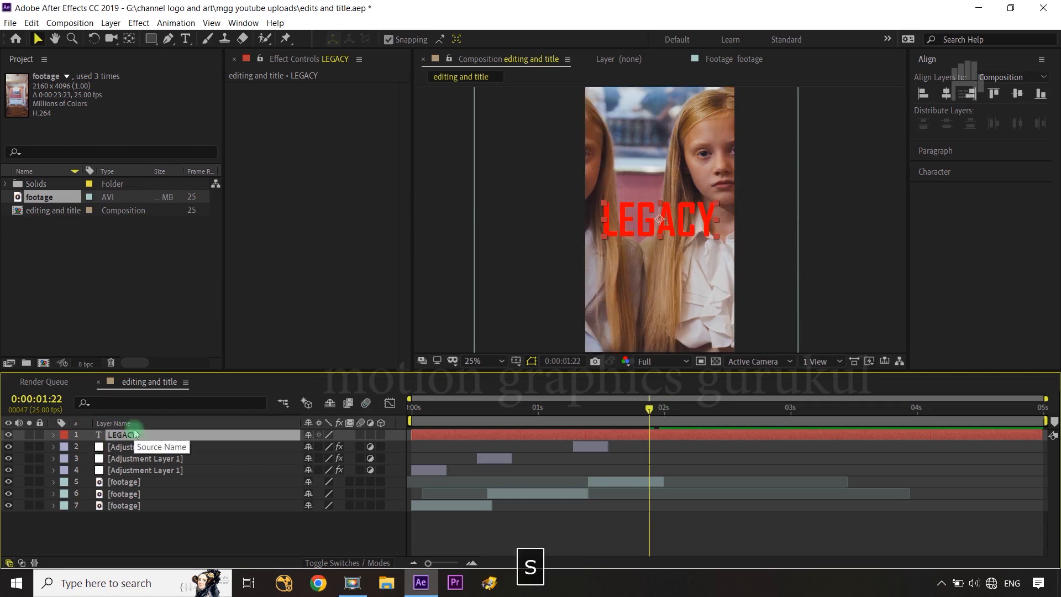
pyautogui.click(88, 447)
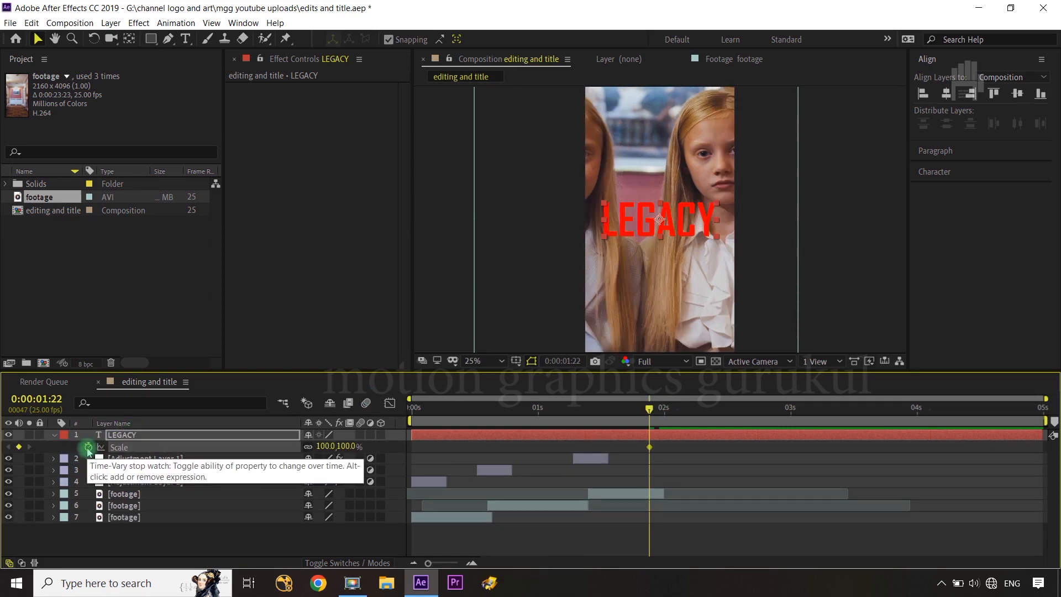
# Set the LEGACY layer's Scale to 45% at 0:00:02:07 and display the Title/Action Safe guides.
pyautogui.hotkey('shift', 'pagedown')
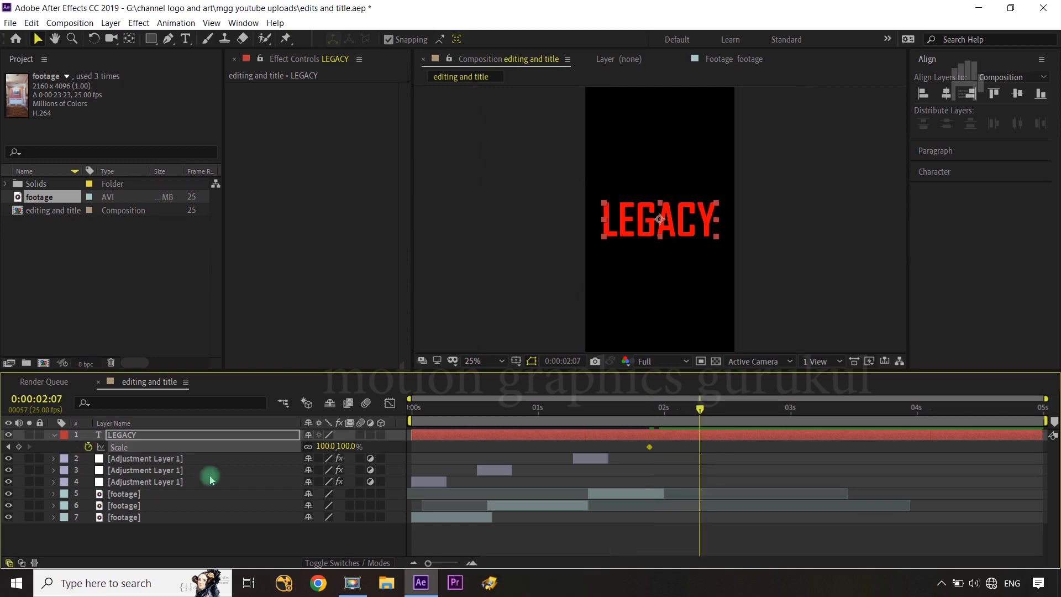
pyautogui.moveTo(343, 446); pyautogui.dragTo(450, 442)
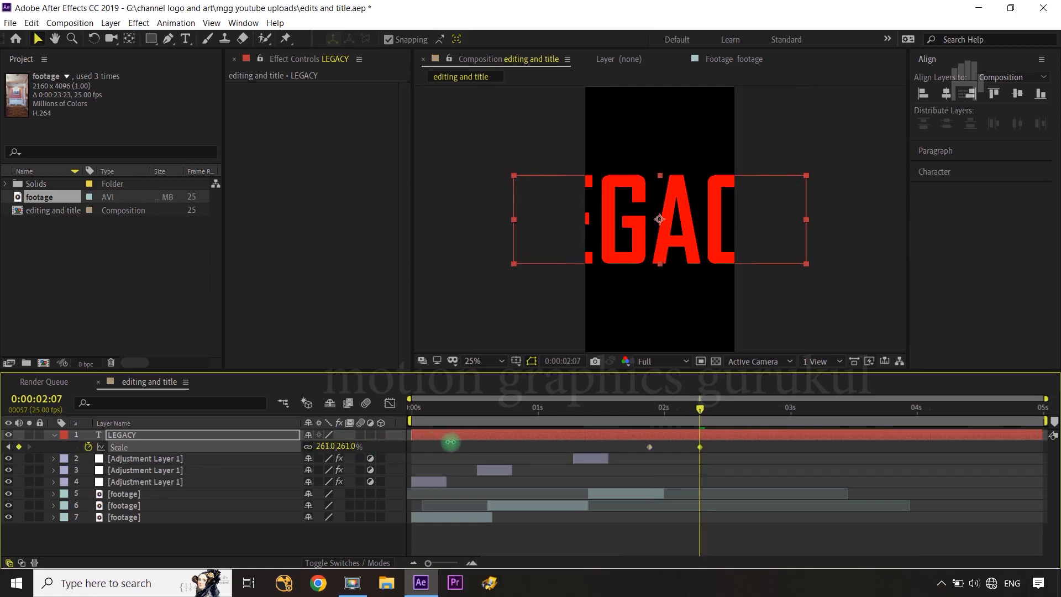
pyautogui.hotkey('ctrl', 'z')
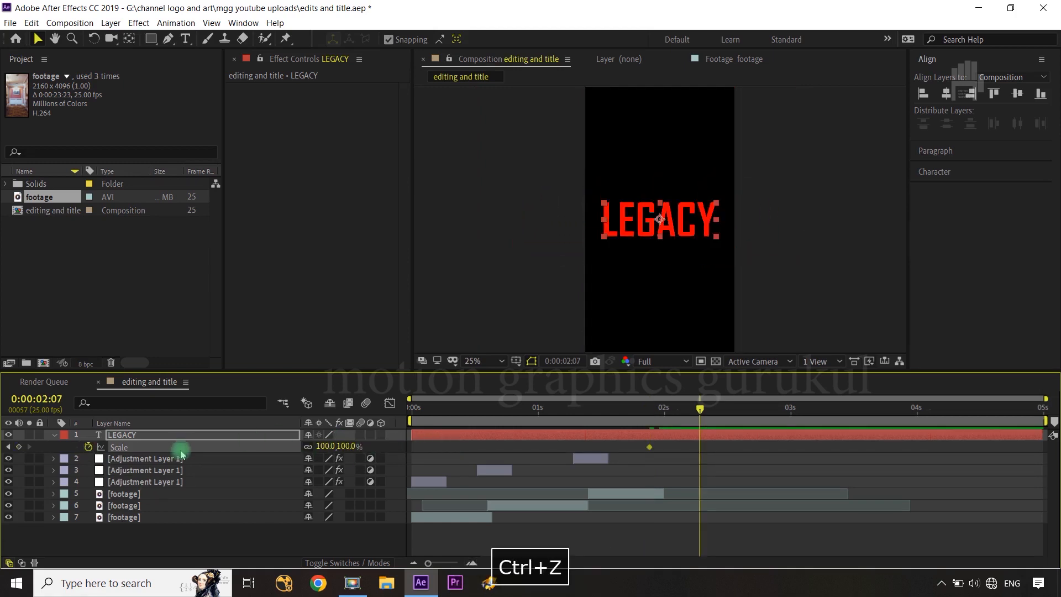
pyautogui.moveTo(341, 448); pyautogui.dragTo(310, 452)
pyautogui.click(515, 362)
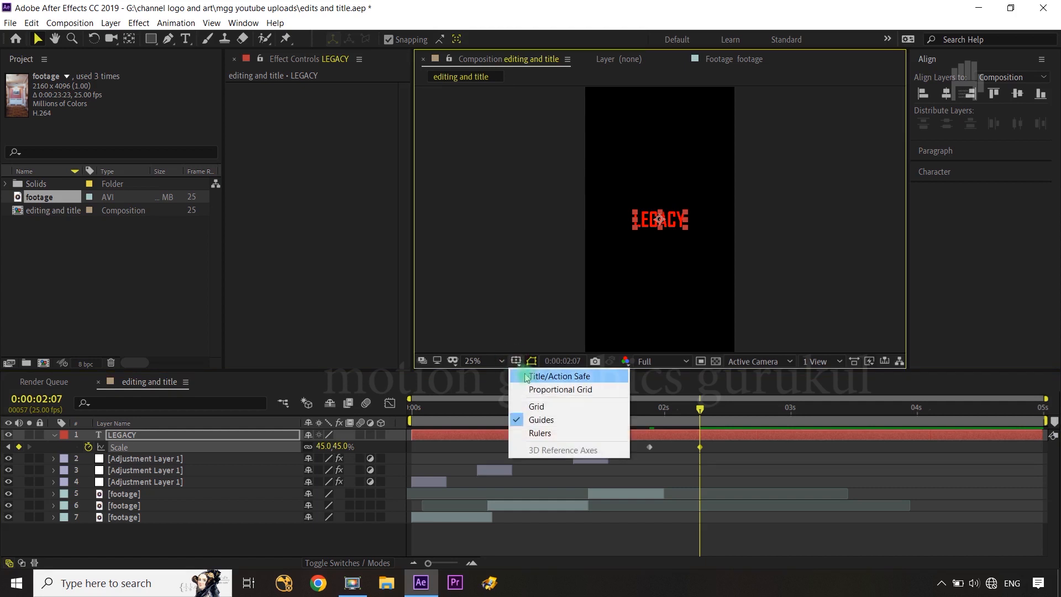
pyautogui.click(559, 376)
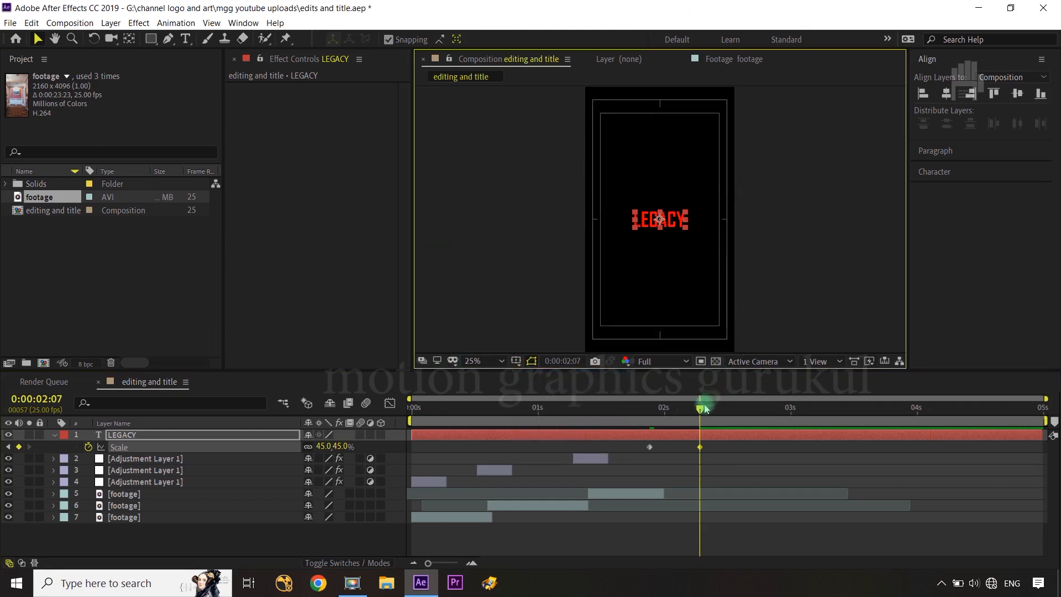
# Set the LEGACY layer's Scale to 342% at 0:00:01:22 and check the following frame of the shrink.
pyautogui.moveTo(704, 409); pyautogui.dragTo(649, 409)
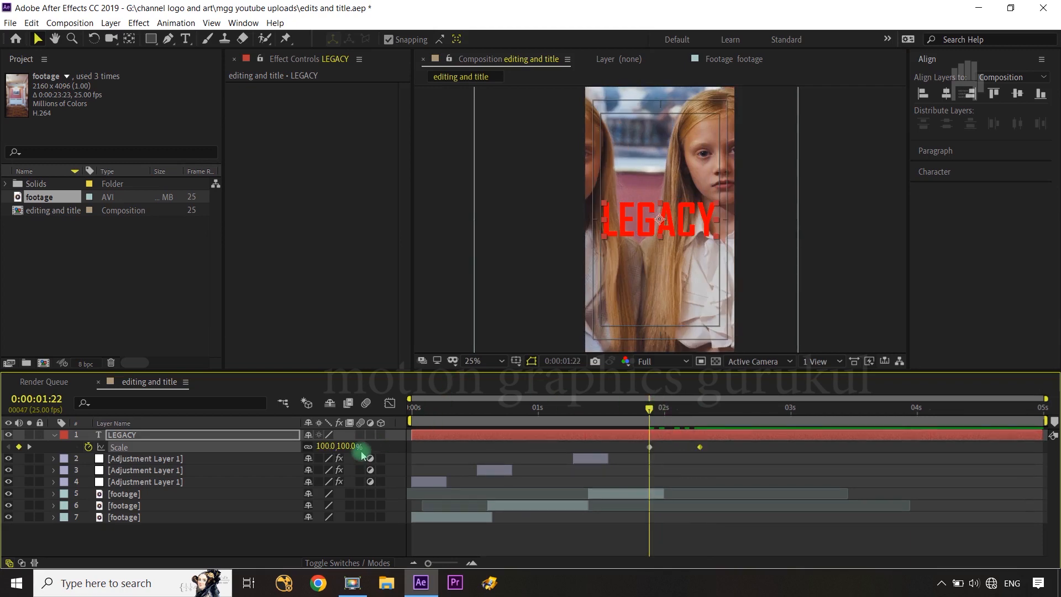
pyautogui.moveTo(349, 445); pyautogui.dragTo(506, 435)
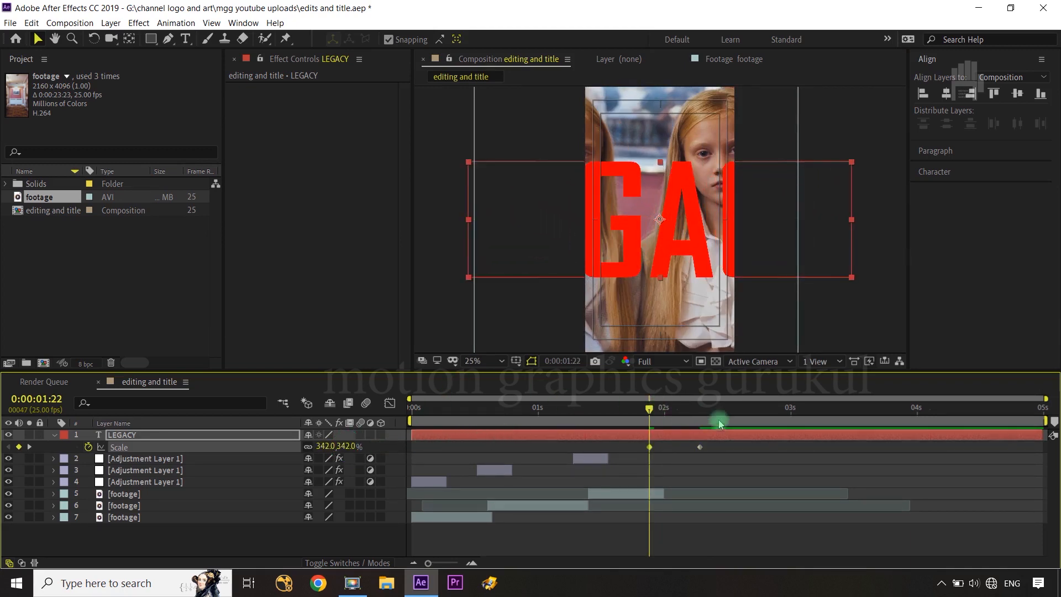
pyautogui.hotkey('ctrl', 'Right')
pyautogui.hotkey('ctrl', 'Right')
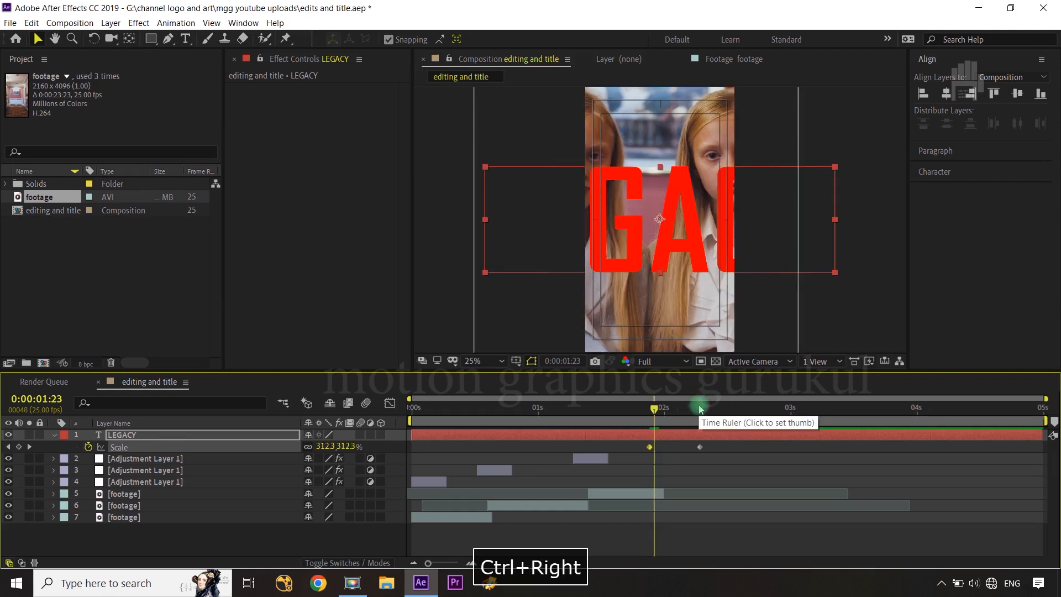
# Trim the start of the LEGACY layer to 0:00:01:24 and apply Easy Ease to both of its Scale keyframes.
pyautogui.click(198, 435)
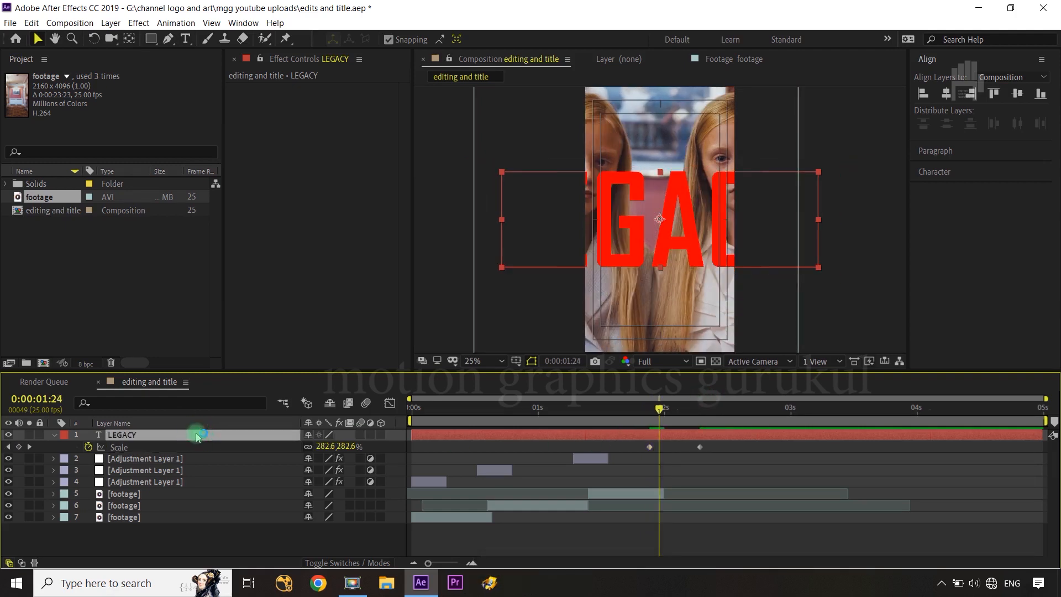
pyautogui.hotkey('alt', '[')
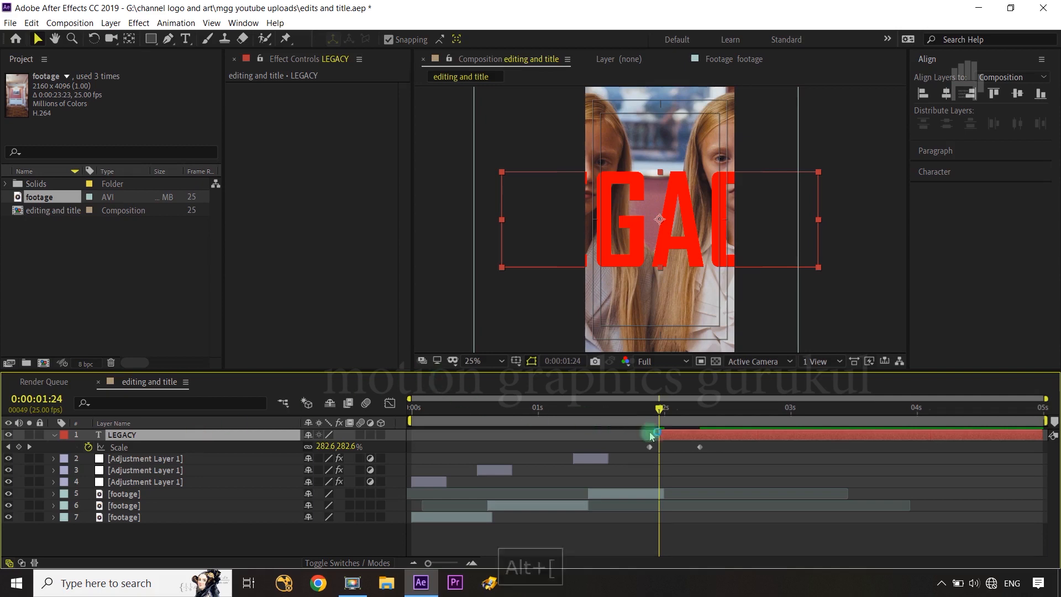
pyautogui.moveTo(715, 451); pyautogui.dragTo(649, 458)
pyautogui.press('F9')
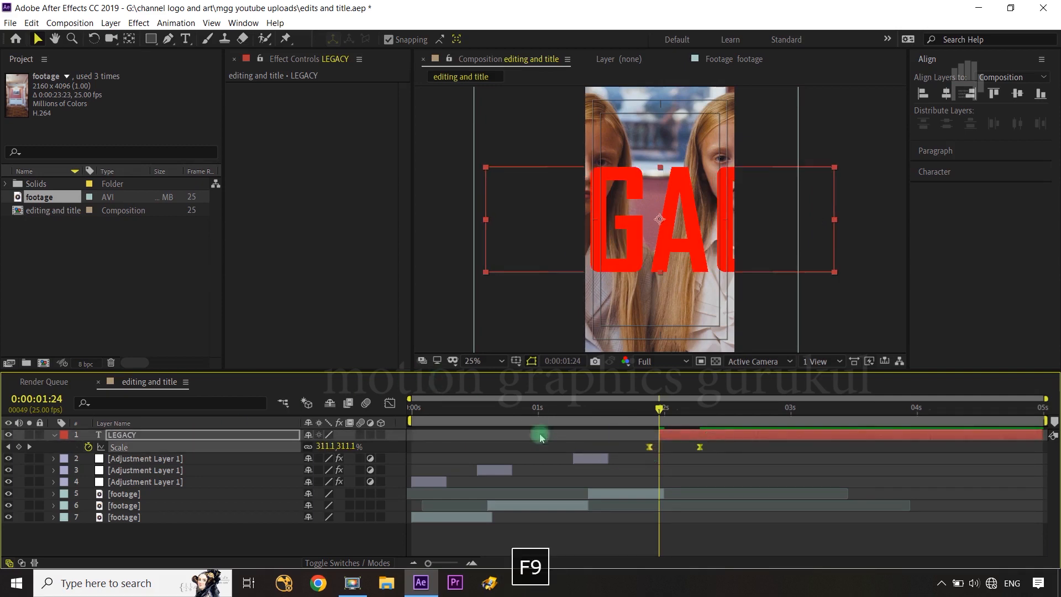
# Try a Scale speed curve that shrinks LEGACY quickly at first and slows into the end keyframe, checking the motion up to 0:00:02:04.
pyautogui.click(387, 404)
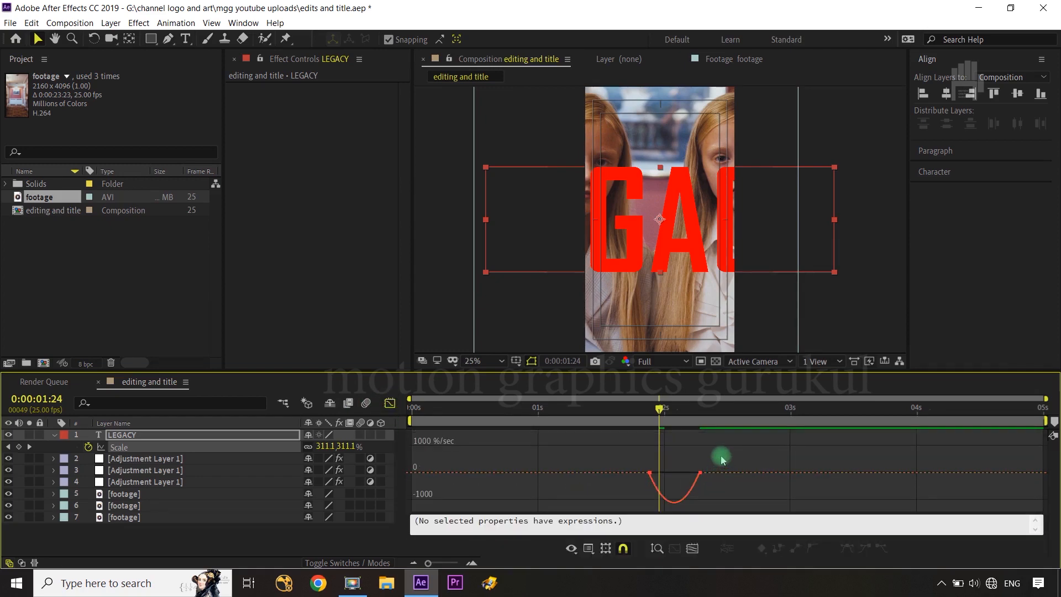
pyautogui.click(657, 548)
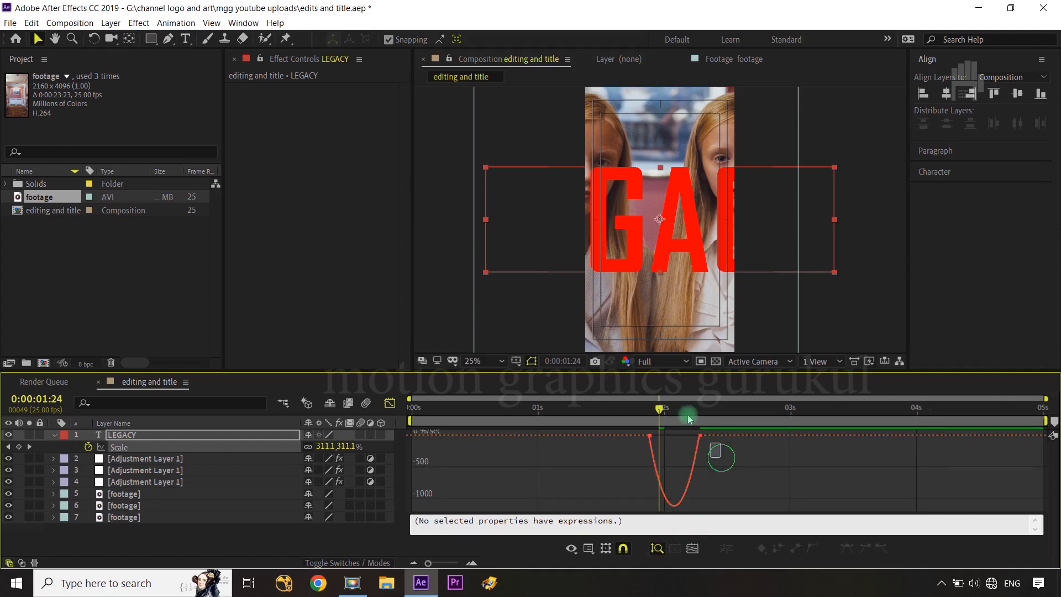
pyautogui.click(693, 439)
pyautogui.moveTo(691, 437); pyautogui.dragTo(655, 475)
pyautogui.click(390, 403)
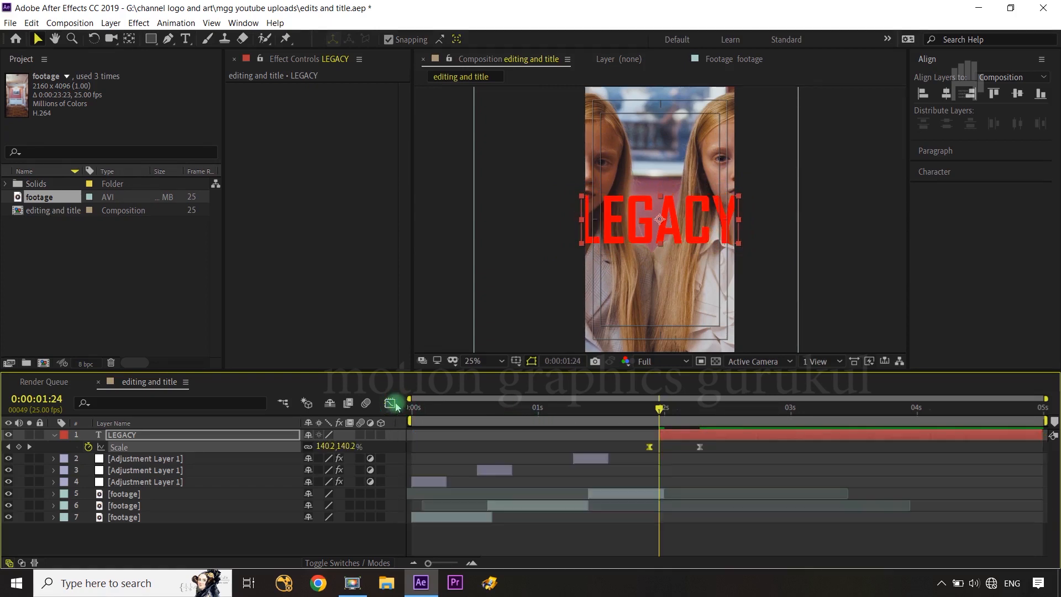
pyautogui.moveTo(690, 414)
pyautogui.mouseDown()
pyautogui.moveTo(660, 412)
pyautogui.moveTo(687, 414)
pyautogui.mouseUp()
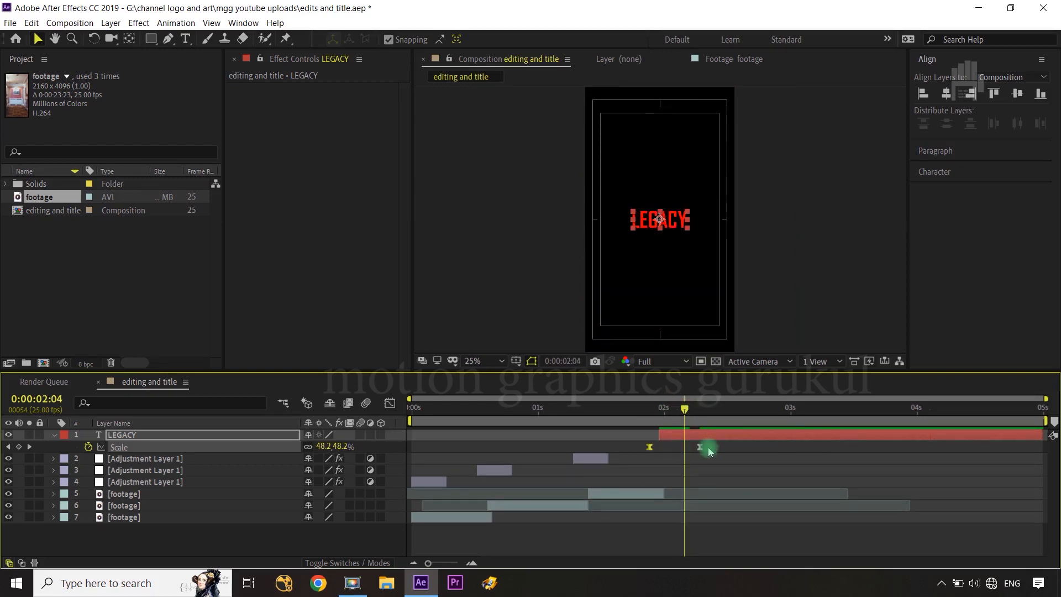
# Reapply Easy Ease to the Scale keyframes and reshape their speed curve so the shrink starts slowly and peaks just before 0:00:02:07.
pyautogui.click(648, 453)
pyautogui.press('F9')
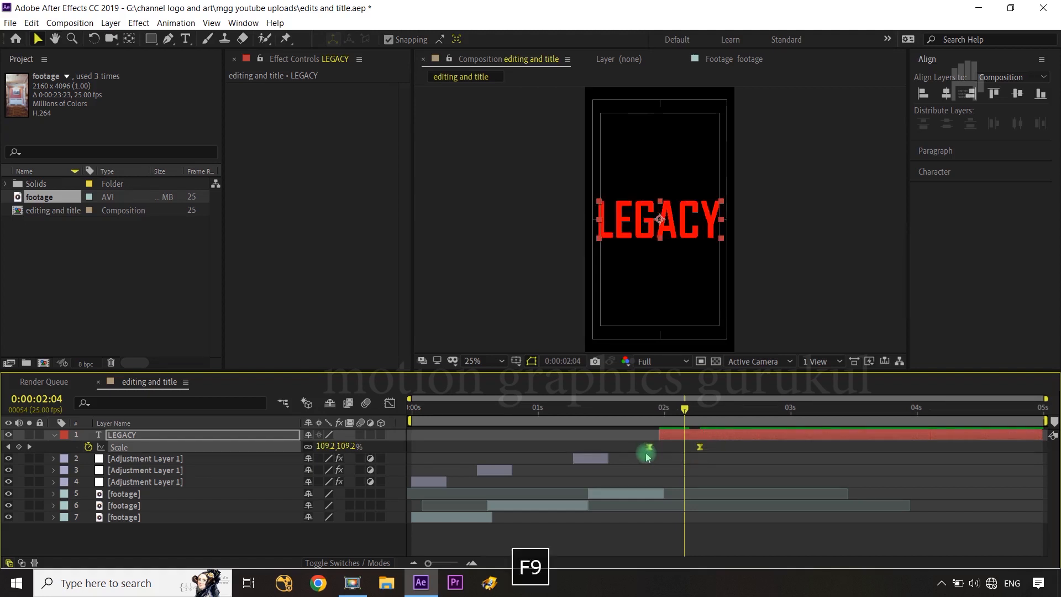
pyautogui.click(389, 403)
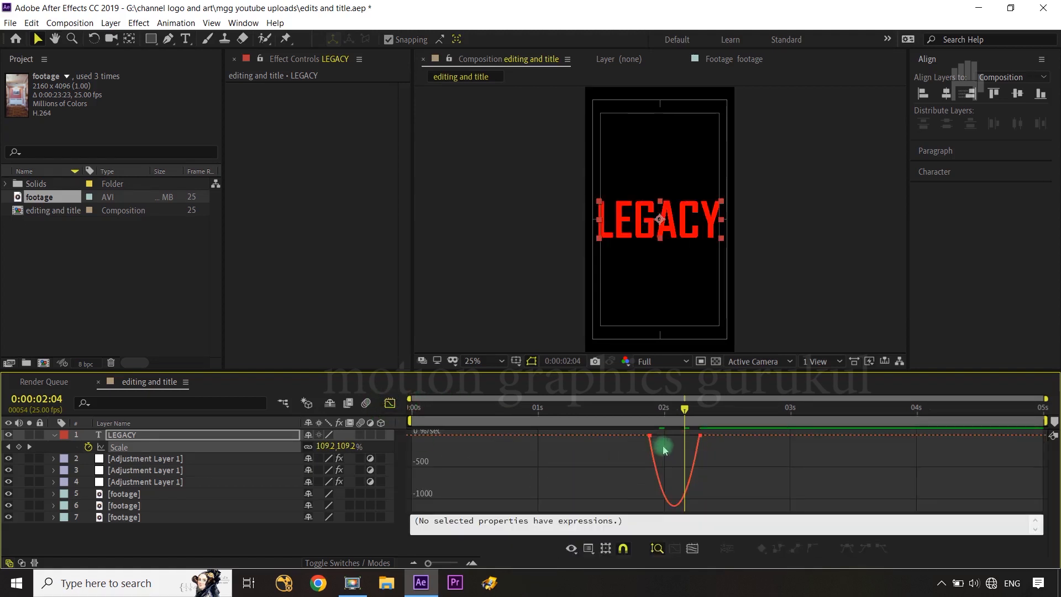
pyautogui.moveTo(703, 484); pyautogui.dragTo(617, 410)
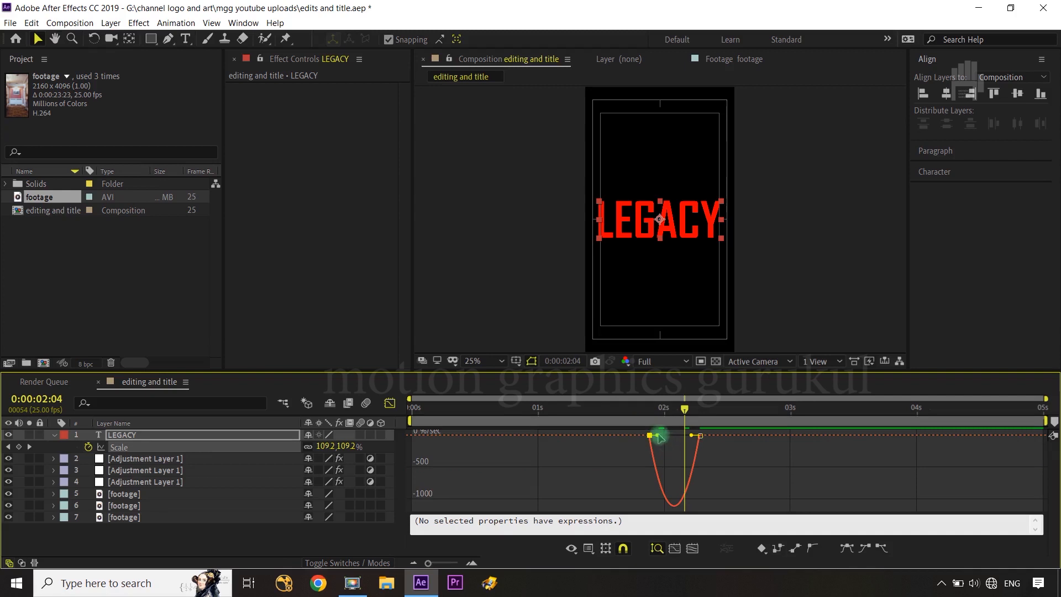
pyautogui.moveTo(660, 438); pyautogui.dragTo(683, 438)
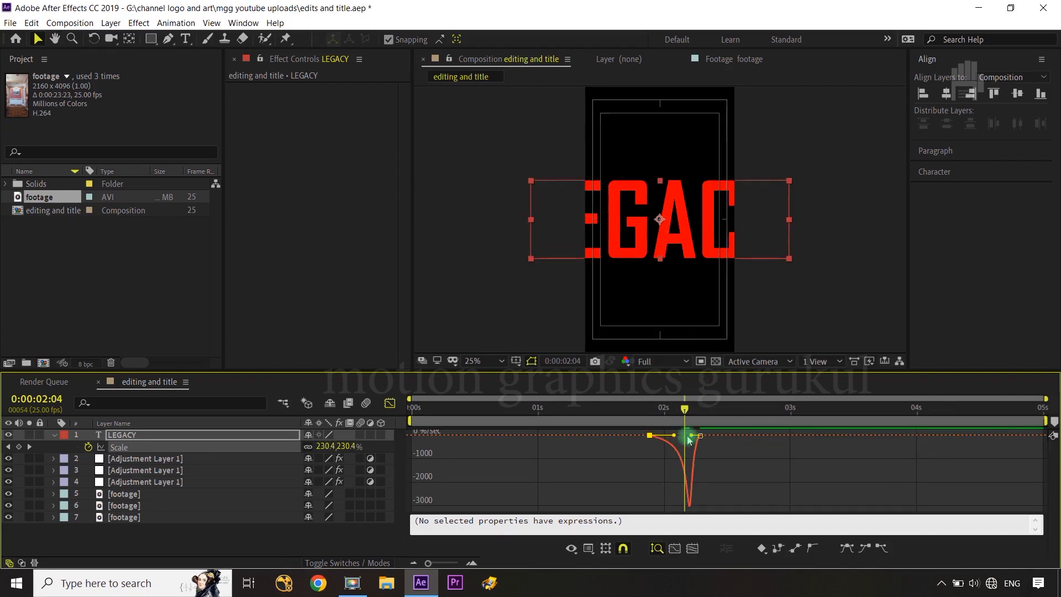
pyautogui.moveTo(691, 438); pyautogui.dragTo(700, 466)
pyautogui.click(390, 404)
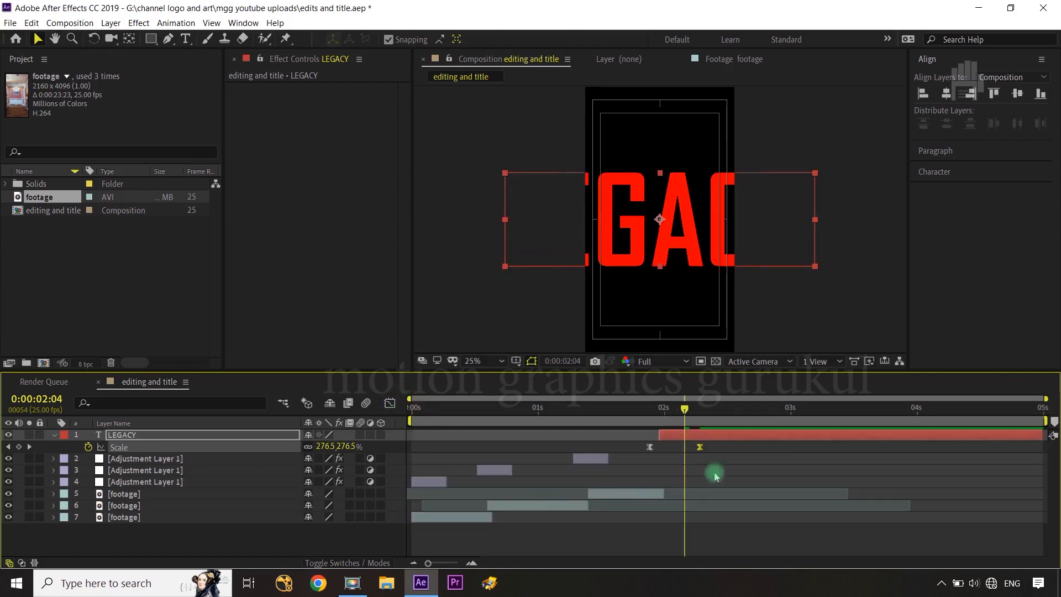
pyautogui.moveTo(687, 414); pyautogui.dragTo(701, 415)
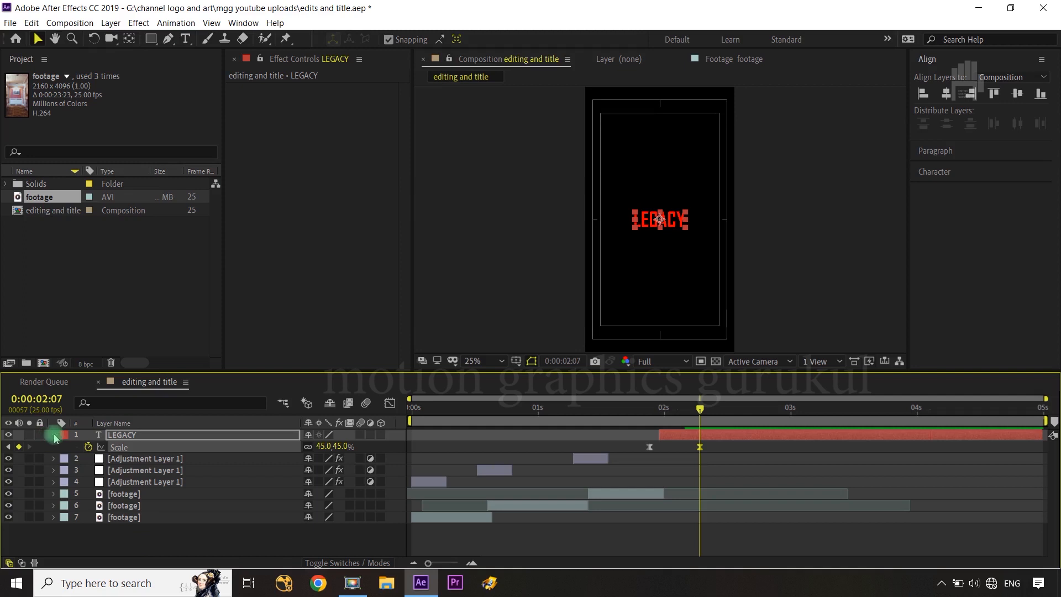
# Expand the LEGACY layer's properties and add a Tracking text animator to it.
pyautogui.click(53, 435)
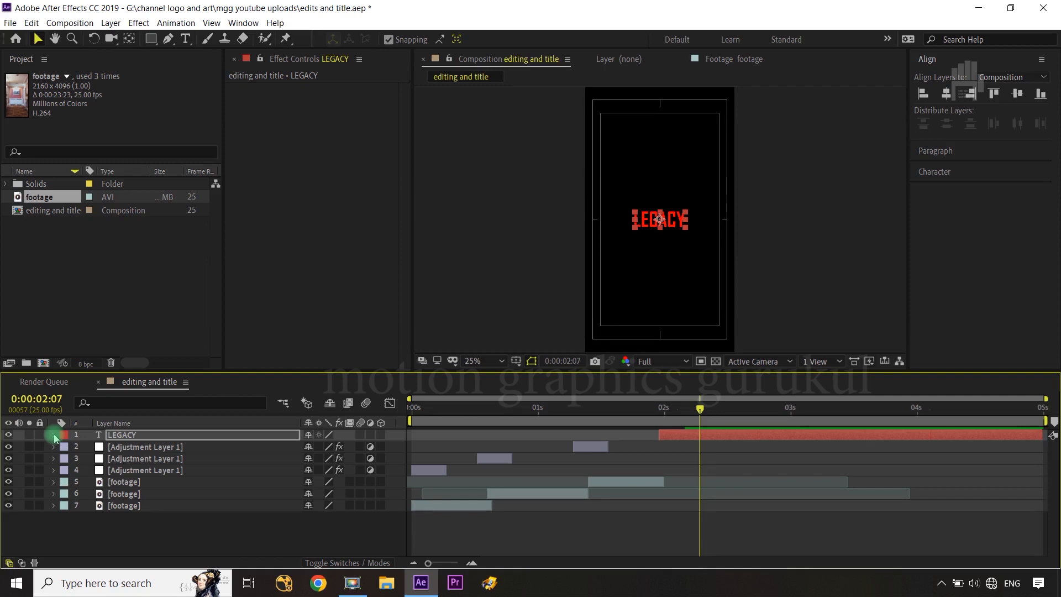
pyautogui.click(54, 437)
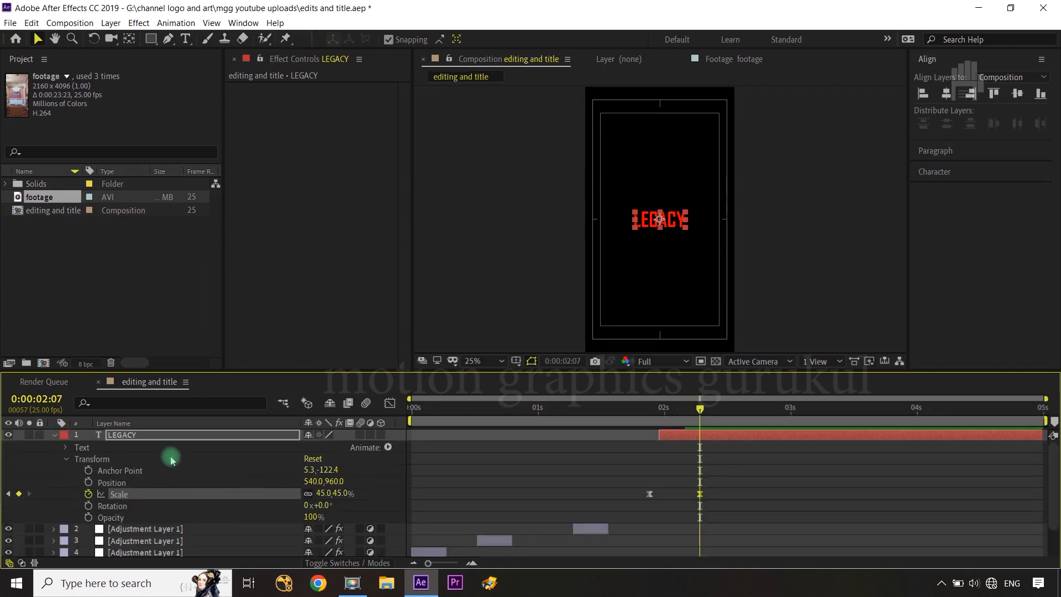
pyautogui.click(154, 436)
pyautogui.click(389, 447)
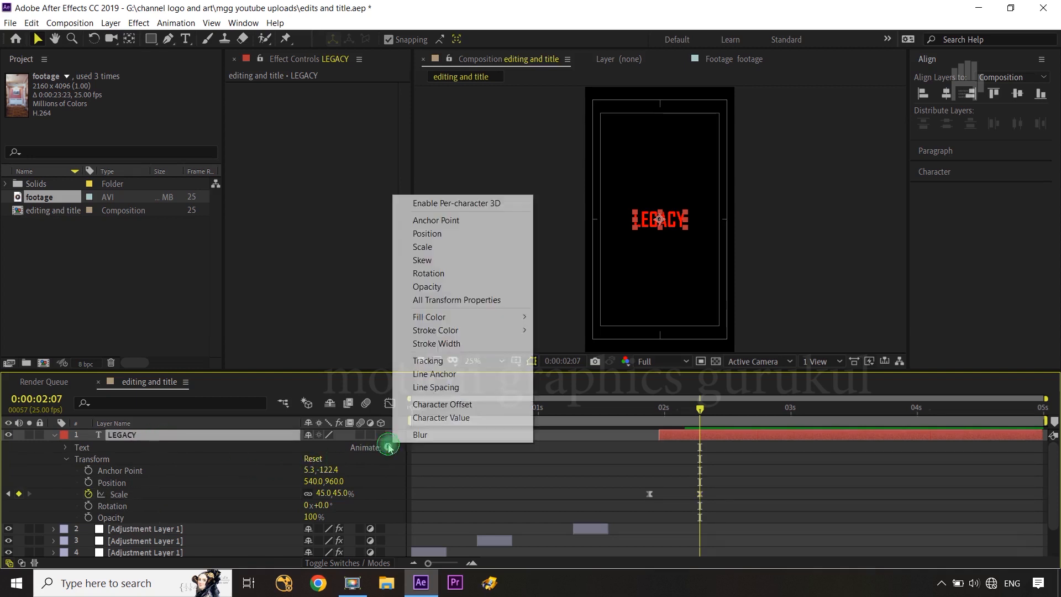
pyautogui.click(437, 360)
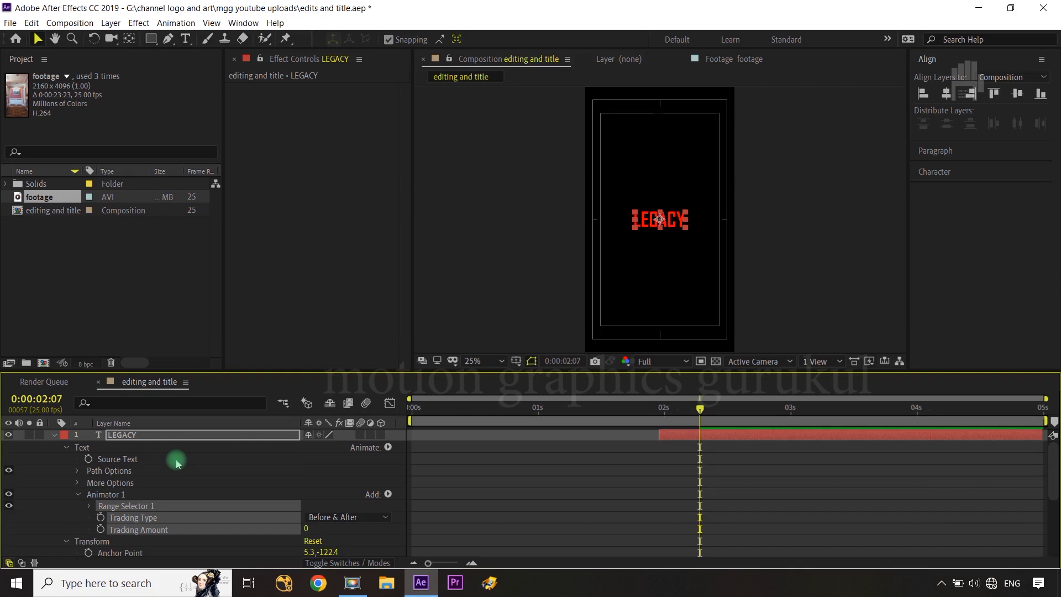
# Keyframe the LEGACY animator's Tracking Amount at 0 on 0:00:02:06 and at 193 on 0:00:03:21.
pyautogui.hotkey('ctrl', 'Left')
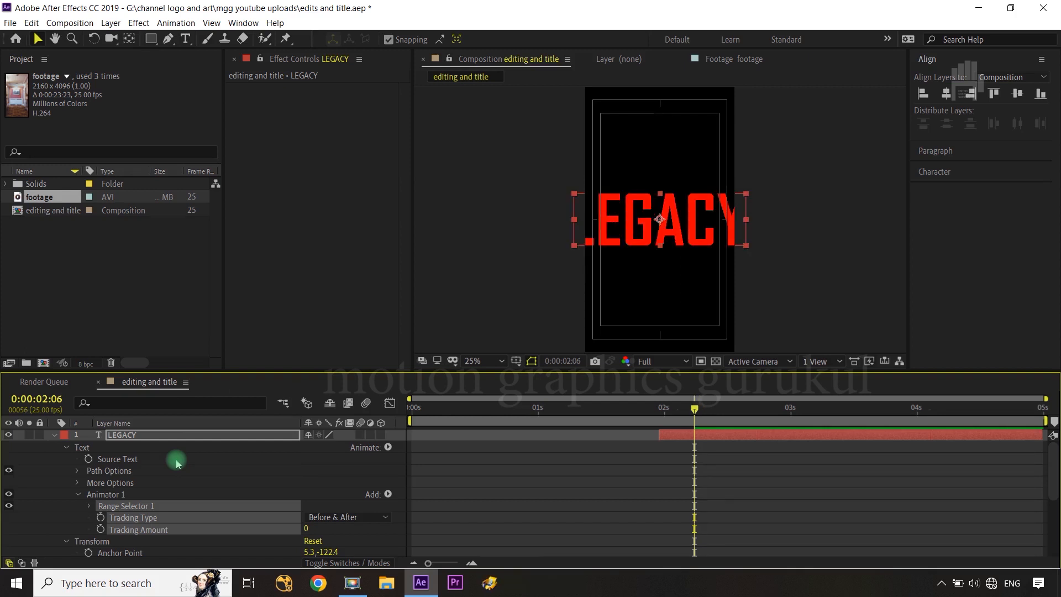
pyautogui.click(205, 493)
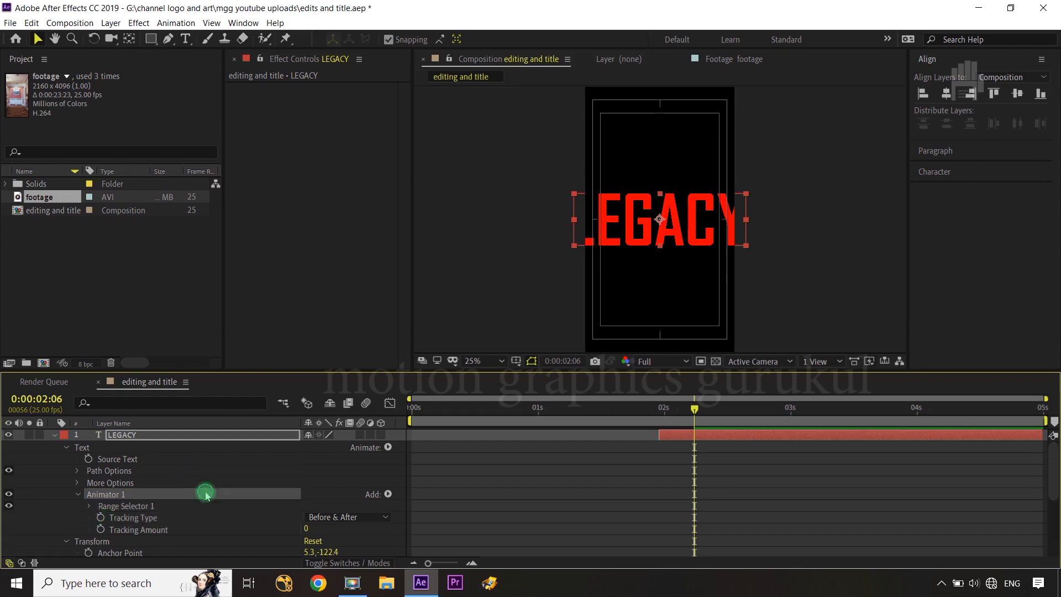
pyautogui.click(100, 530)
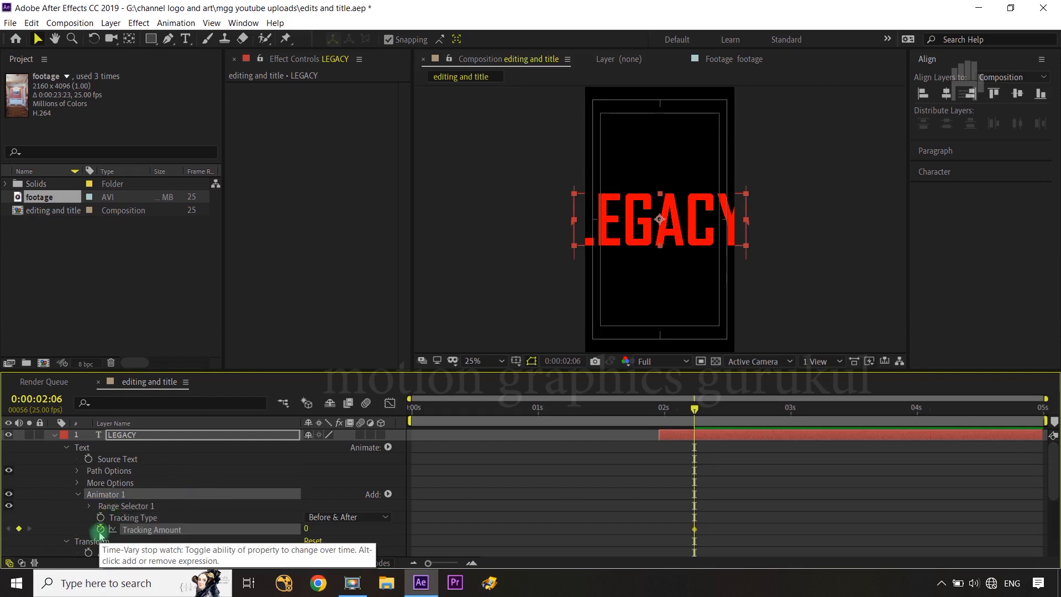
pyautogui.hotkey('shift', 'pagedown')
pyautogui.hotkey('shift', 'pagedown')
pyautogui.hotkey('shift', 'pagedown')
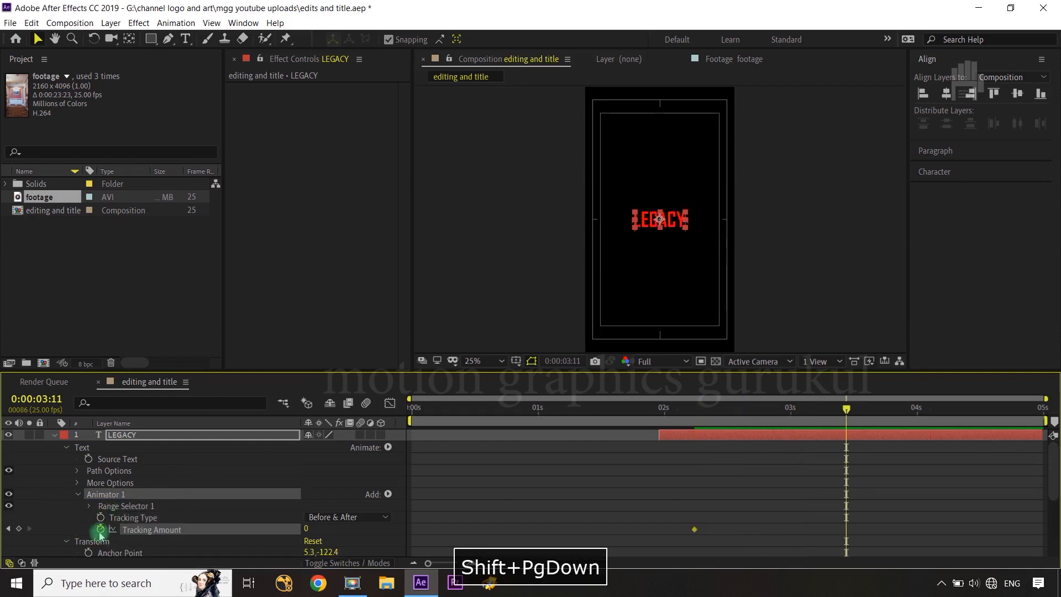
pyautogui.hotkey('shift', 'pagedown')
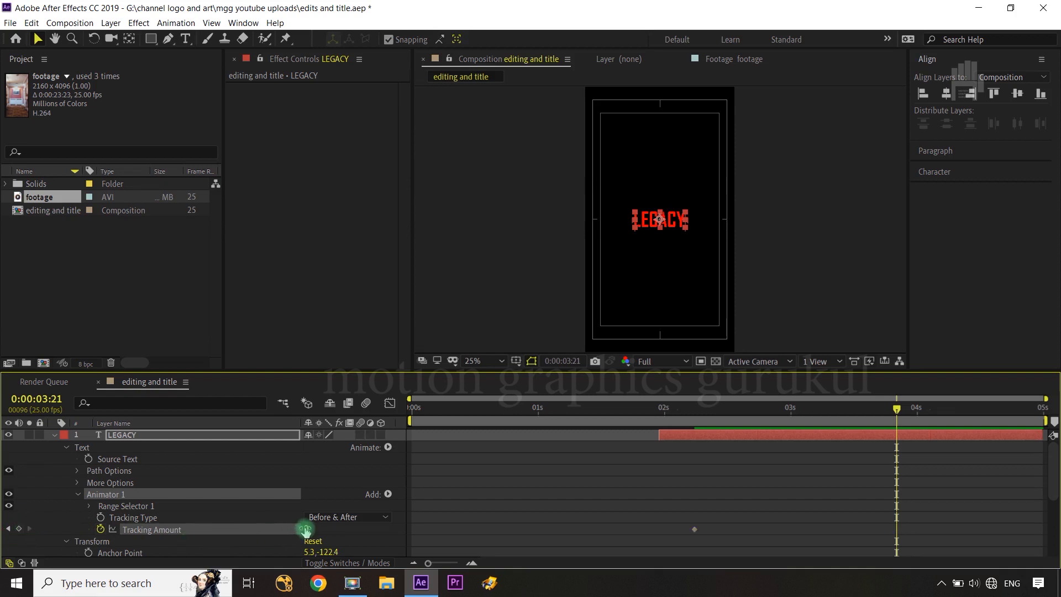
pyautogui.moveTo(308, 528); pyautogui.dragTo(440, 529)
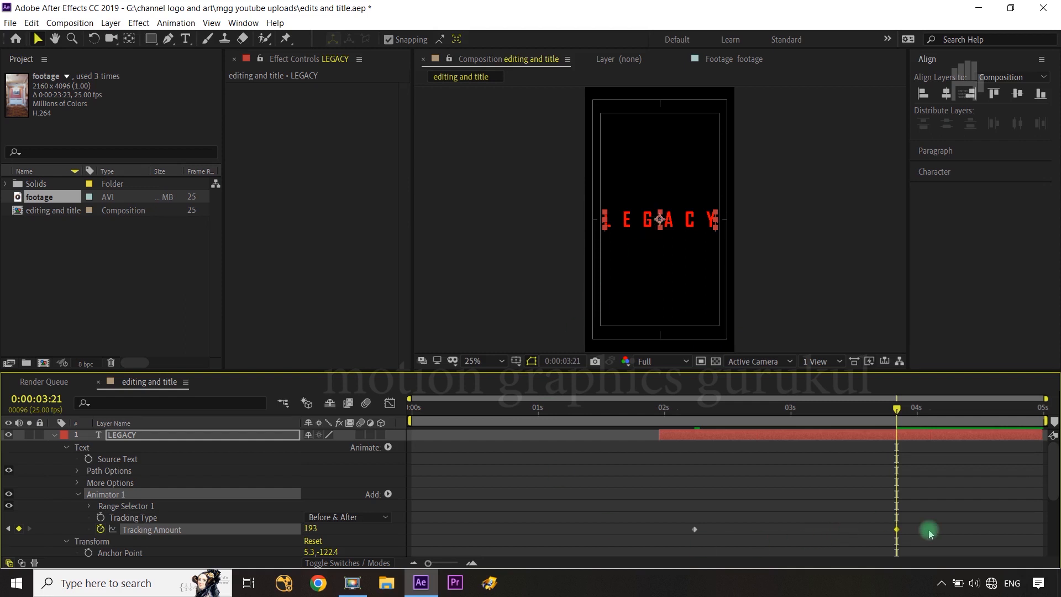
# Apply Easy Ease to both Tracking Amount keyframes and shape the speed curve to peak early and slow down gradually, then collapse the layer.
pyautogui.moveTo(924, 520); pyautogui.dragTo(676, 543)
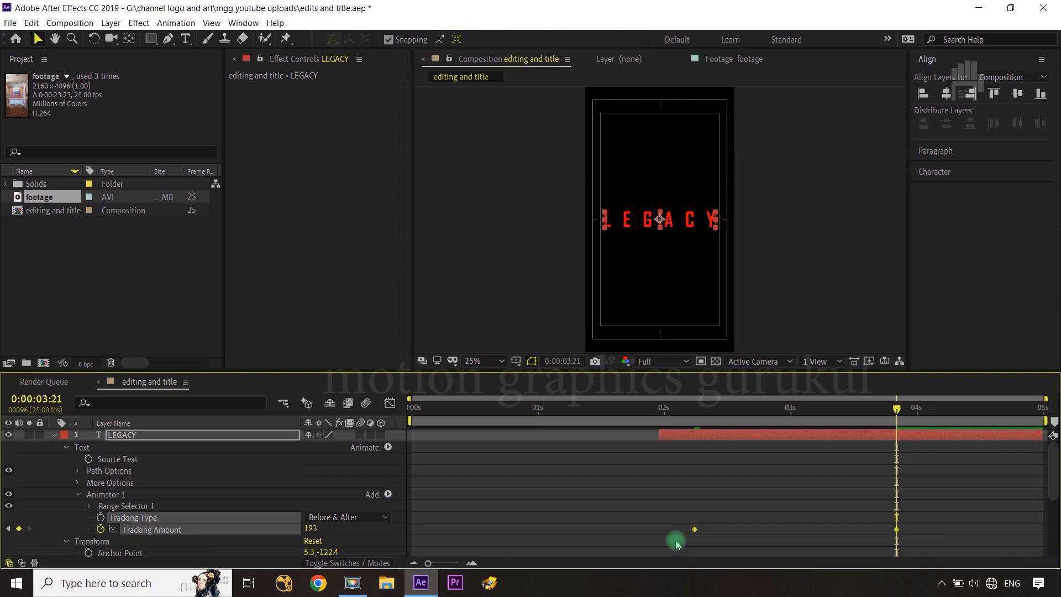
pyautogui.press('F9')
pyautogui.click(390, 403)
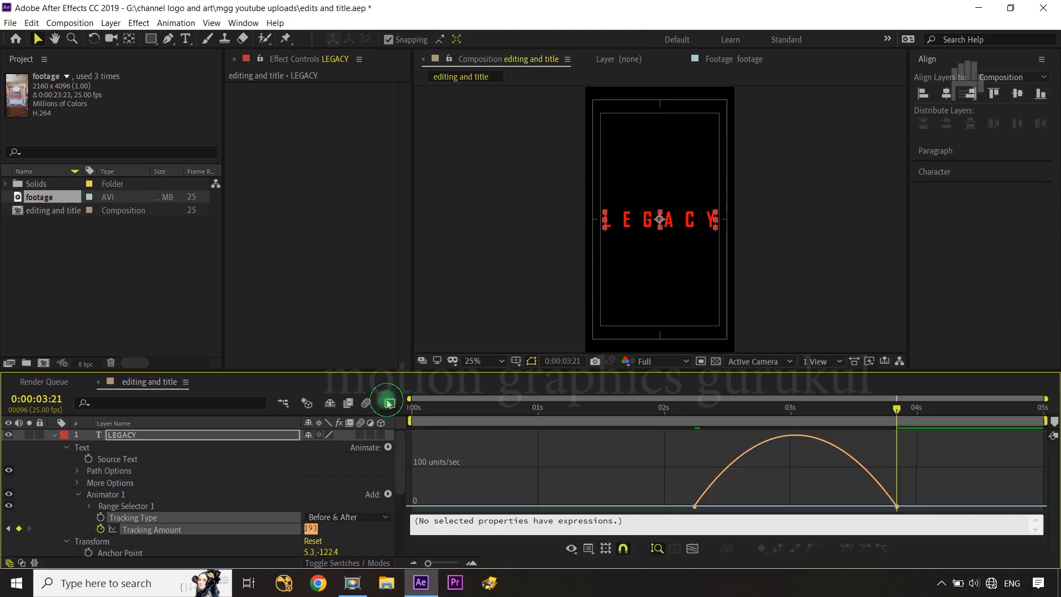
pyautogui.click(924, 482)
pyautogui.moveTo(922, 489); pyautogui.dragTo(610, 546)
pyautogui.moveTo(863, 506); pyautogui.dragTo(705, 472)
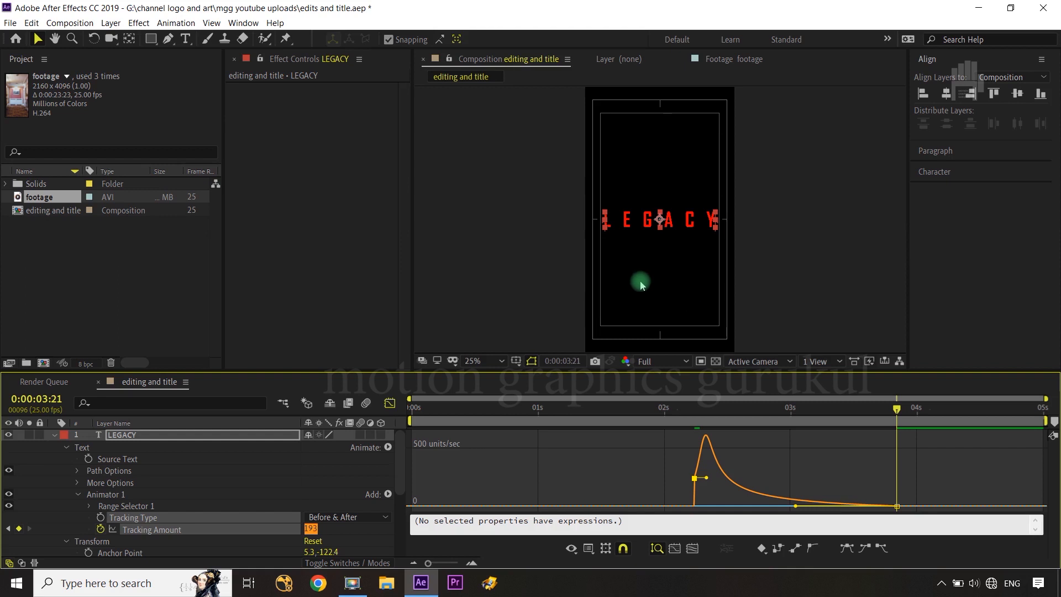
pyautogui.click(389, 404)
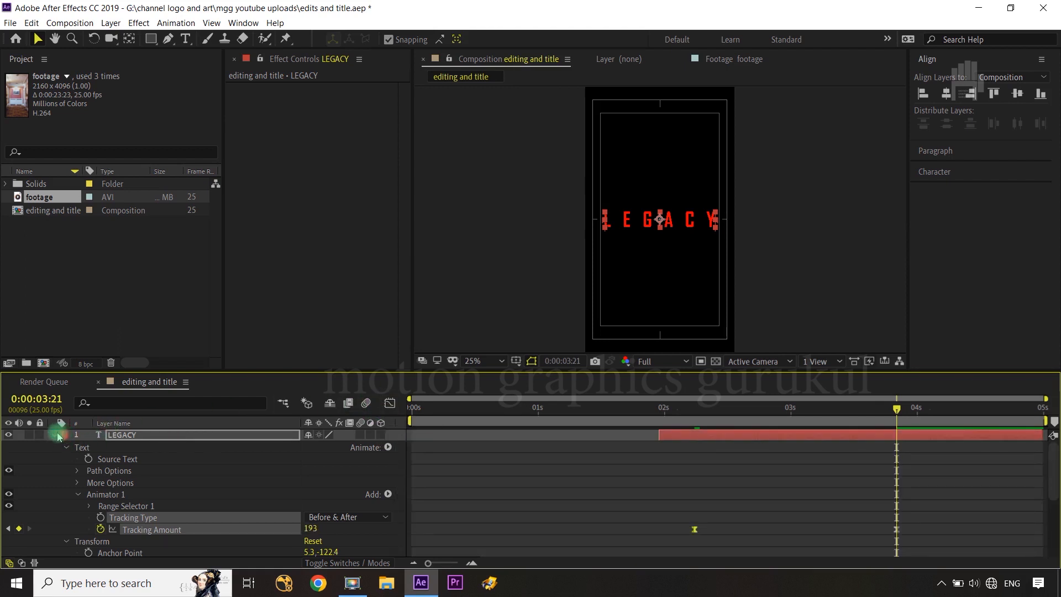
pyautogui.click(56, 435)
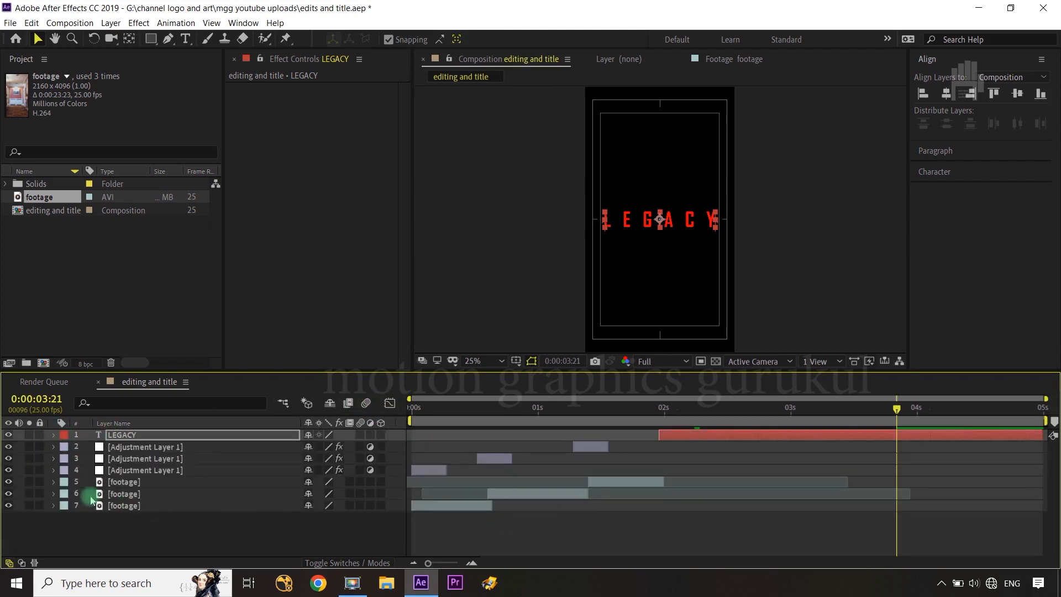
# Set the label colour of the three footage layers to Orange and of the three adjustment layers to Lavender.
pyautogui.click(139, 504)
pyautogui.keyDown('shift'); pyautogui.click(136, 484); pyautogui.keyUp('shift')
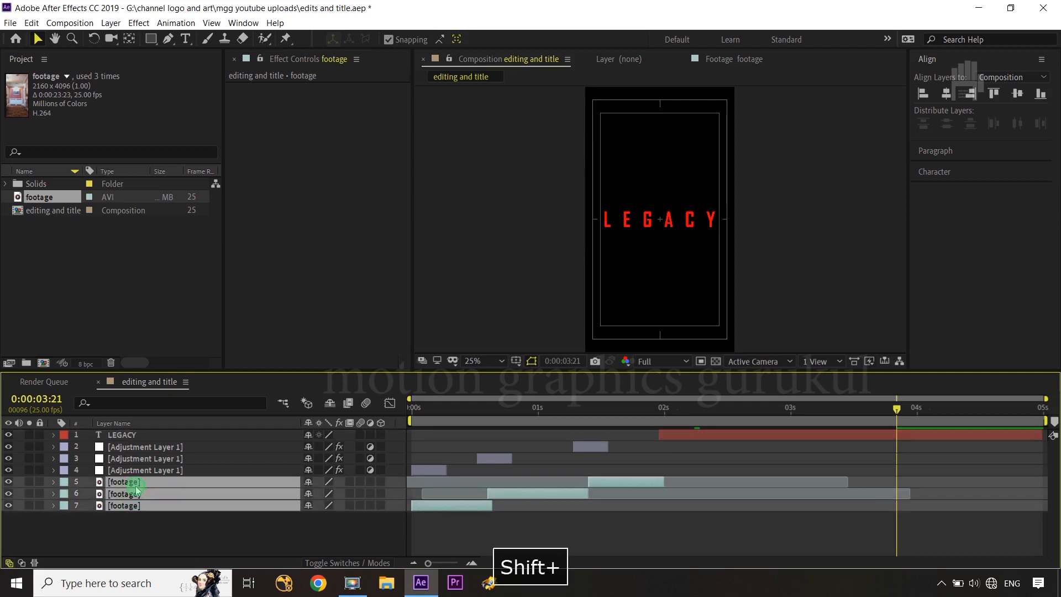
pyautogui.click(64, 482)
pyautogui.click(110, 418)
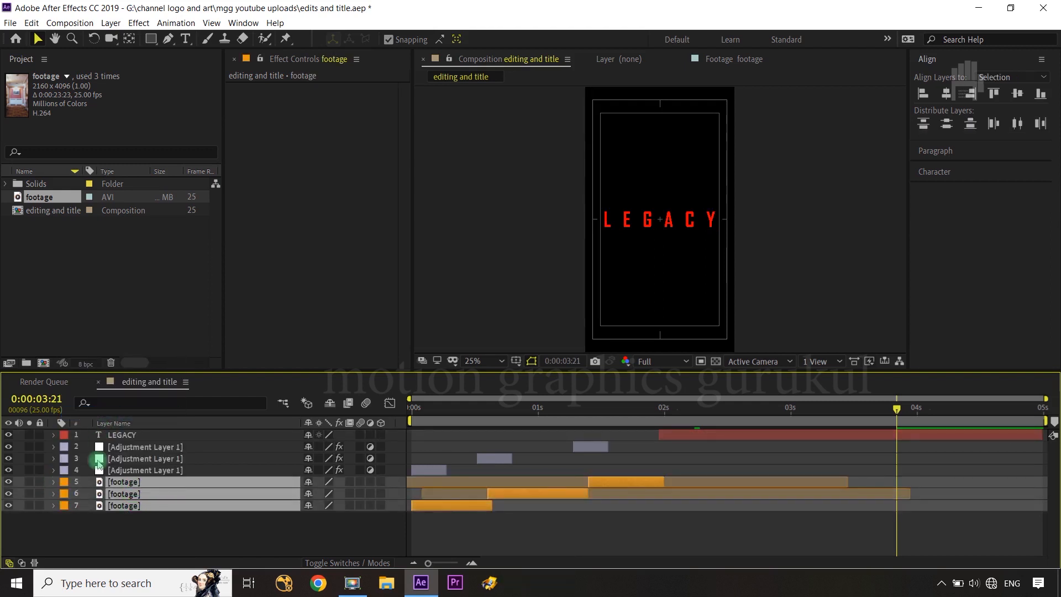
pyautogui.click(131, 471)
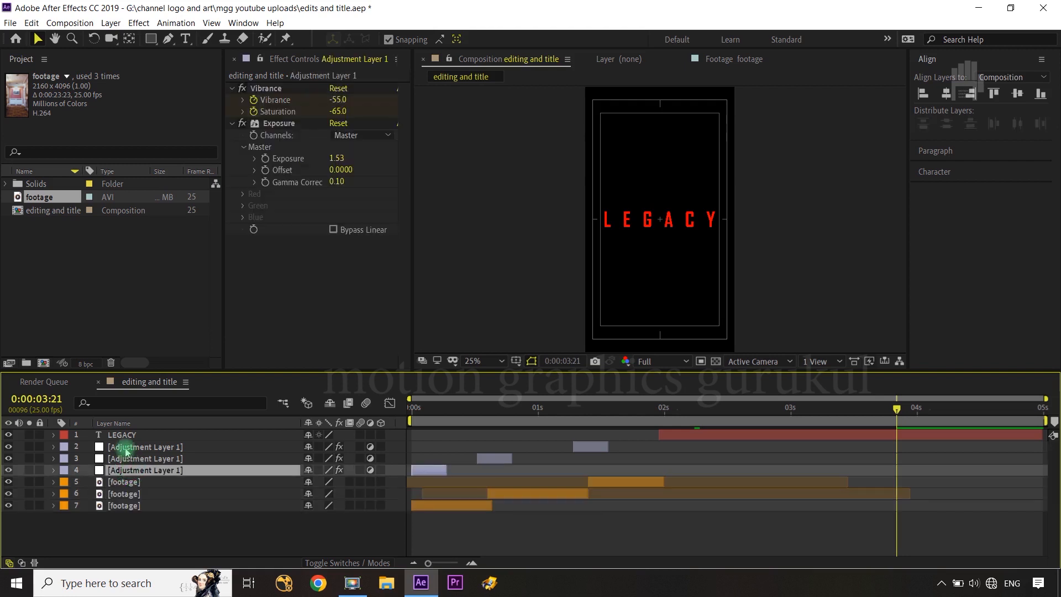
pyautogui.keyDown('shift'); pyautogui.click(118, 447); pyautogui.keyUp('shift')
pyautogui.click(64, 447)
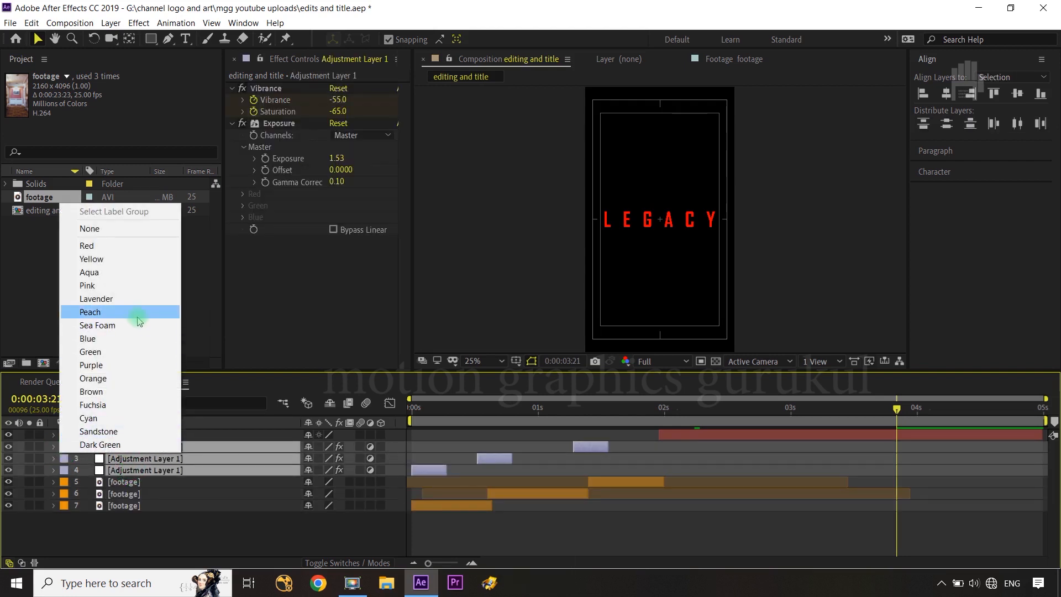
pyautogui.click(124, 298)
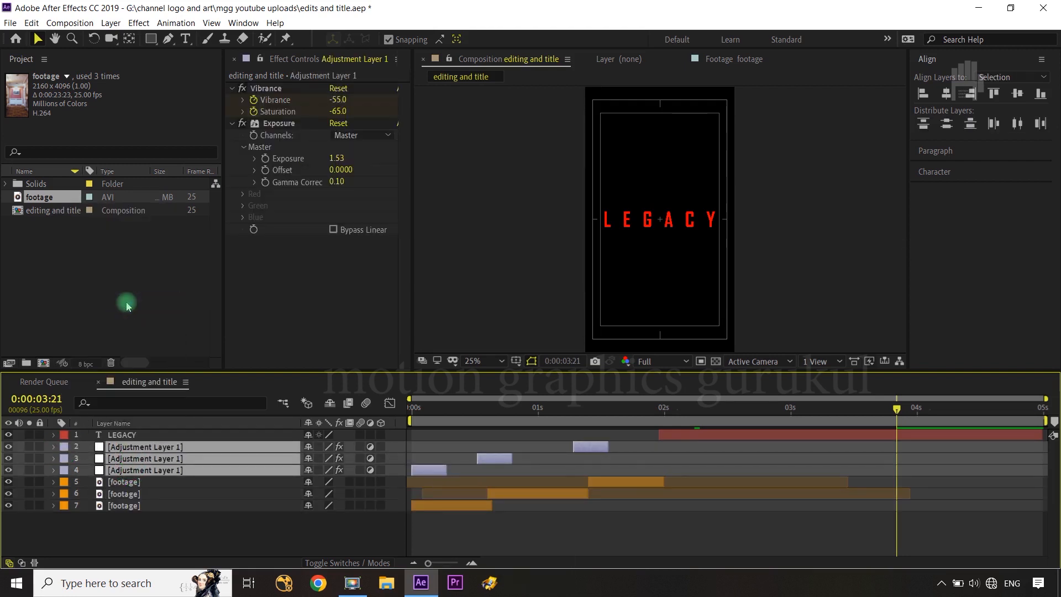
# Duplicate the top adjustment layer, place it above LEGACY across the title's start, and end the work area at about 3.5 seconds.
pyautogui.click(150, 437)
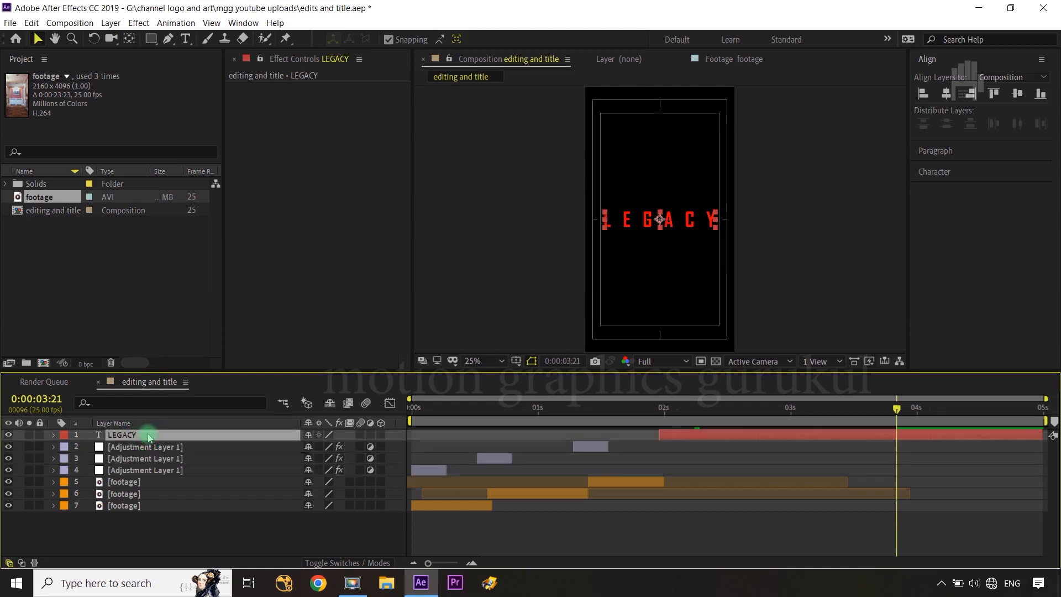
pyautogui.click(135, 448)
pyautogui.hotkey('ctrl', 'd')
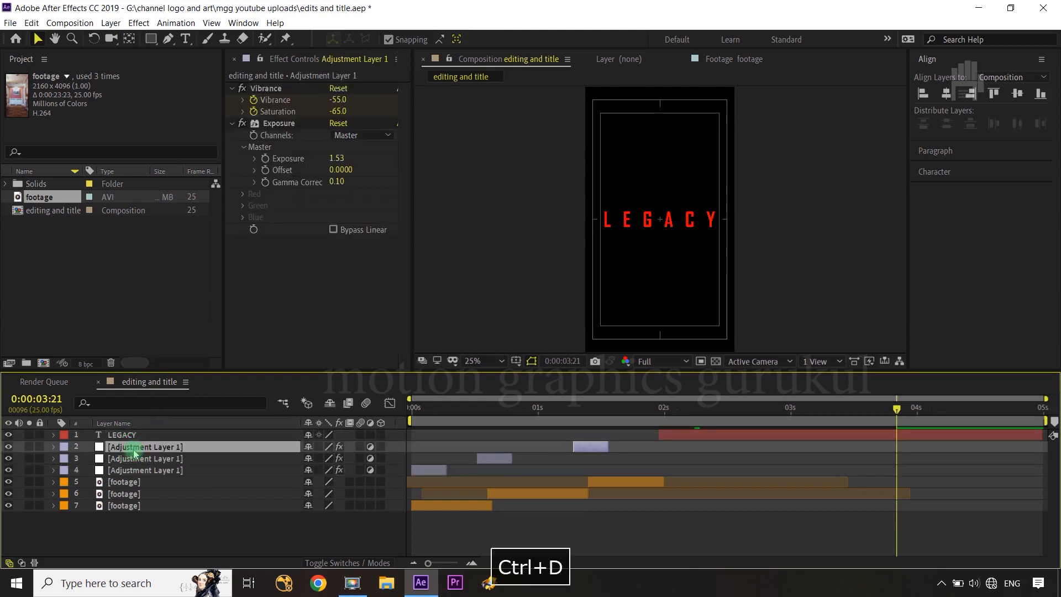
pyautogui.moveTo(136, 451); pyautogui.dragTo(132, 434)
pyautogui.moveTo(602, 441); pyautogui.dragTo(663, 440)
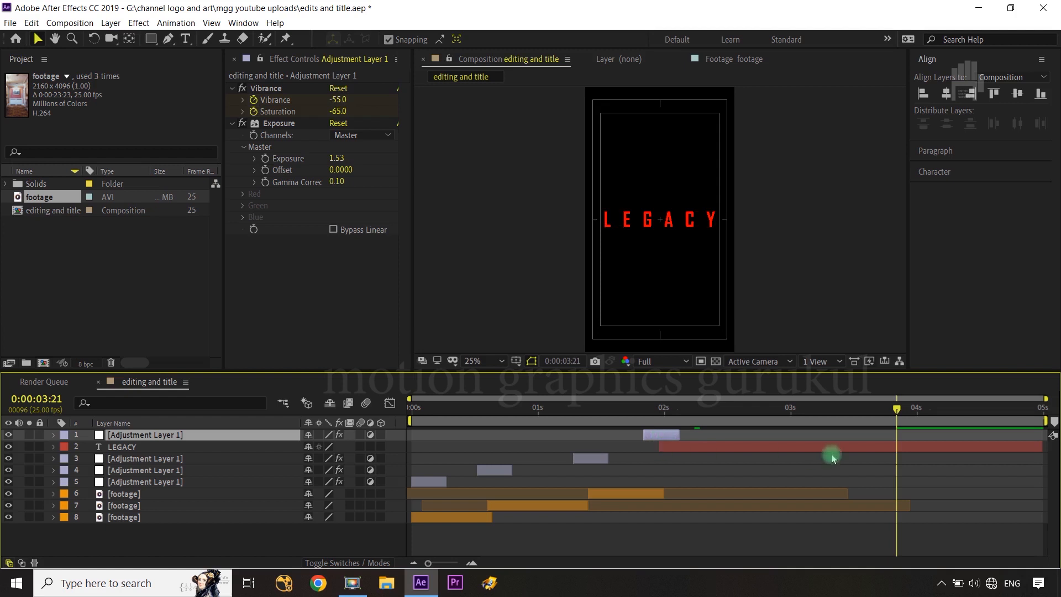
pyautogui.moveTo(895, 412); pyautogui.dragTo(806, 412)
pyautogui.press('n')
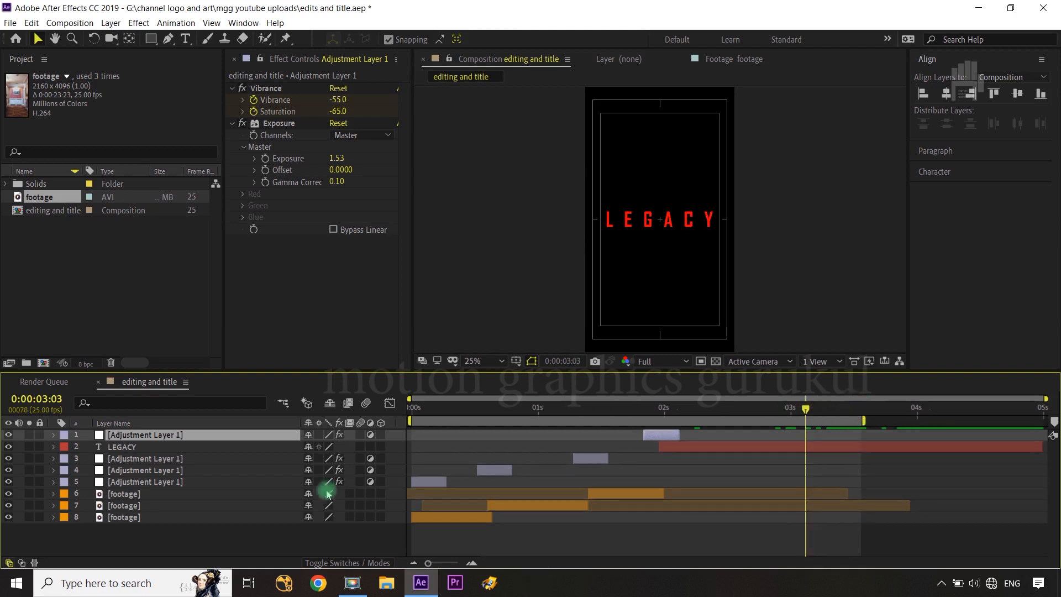
# Move the other three adjustment layers above LEGACY and stack all four with the latest one in time on top.
pyautogui.click(160, 459)
pyautogui.keyDown('shift'); pyautogui.click(159, 482); pyautogui.keyUp('shift')
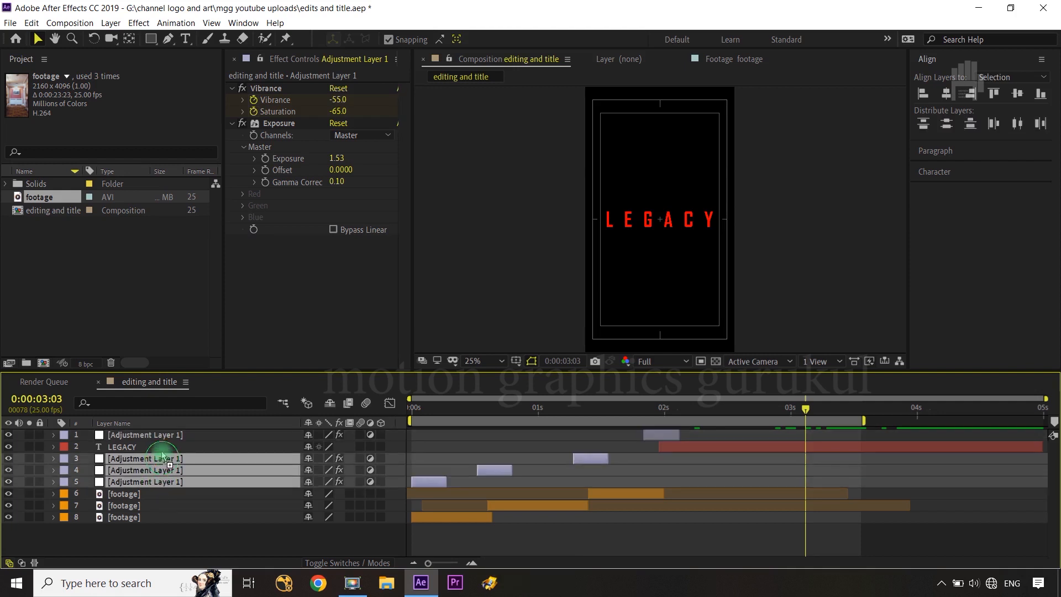
pyautogui.moveTo(163, 456); pyautogui.dragTo(165, 437)
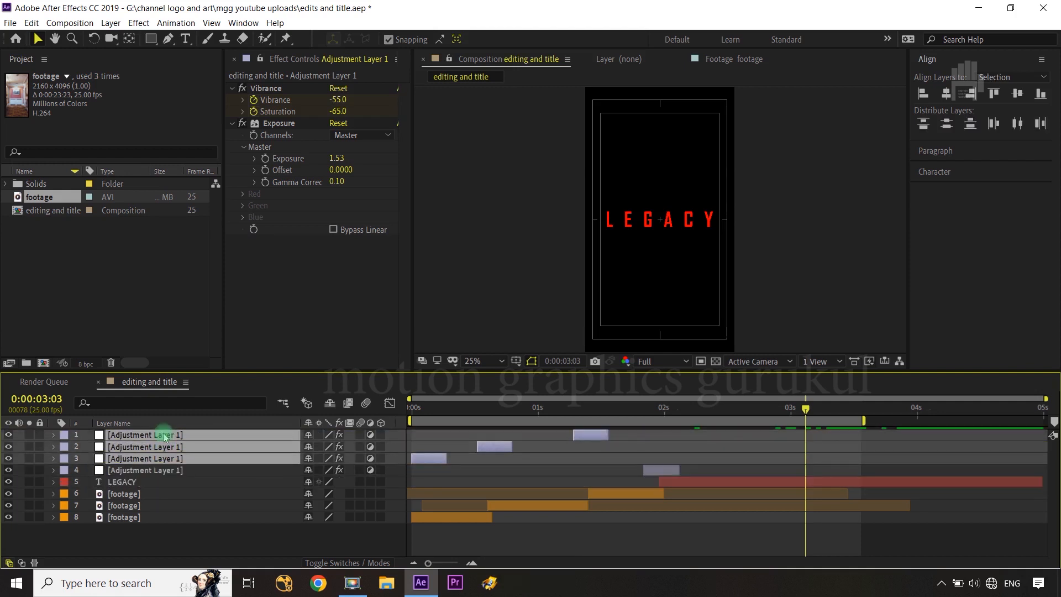
pyautogui.click(220, 520)
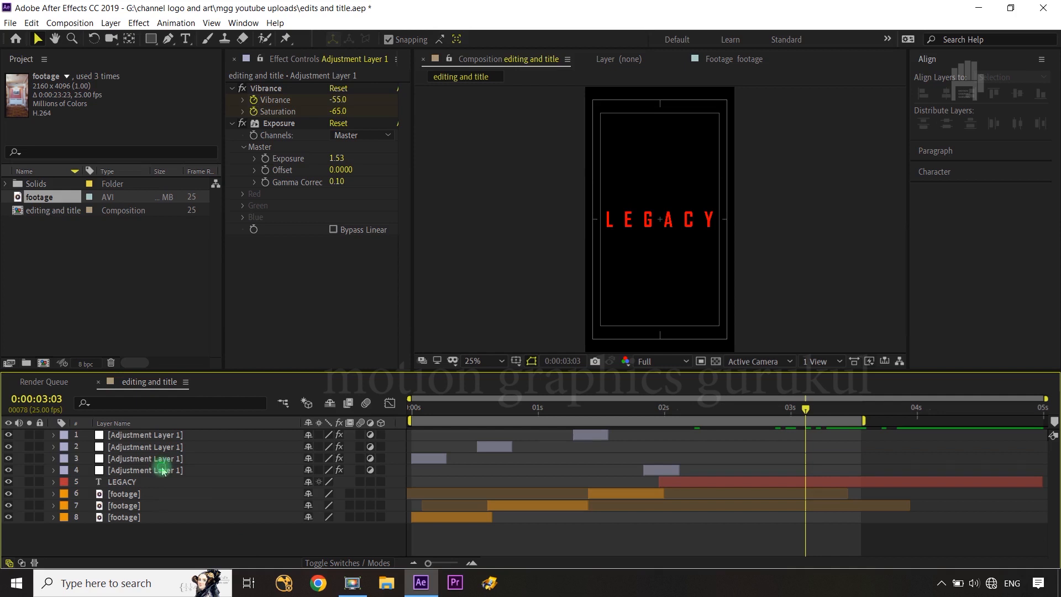
pyautogui.moveTo(162, 470); pyautogui.dragTo(166, 433)
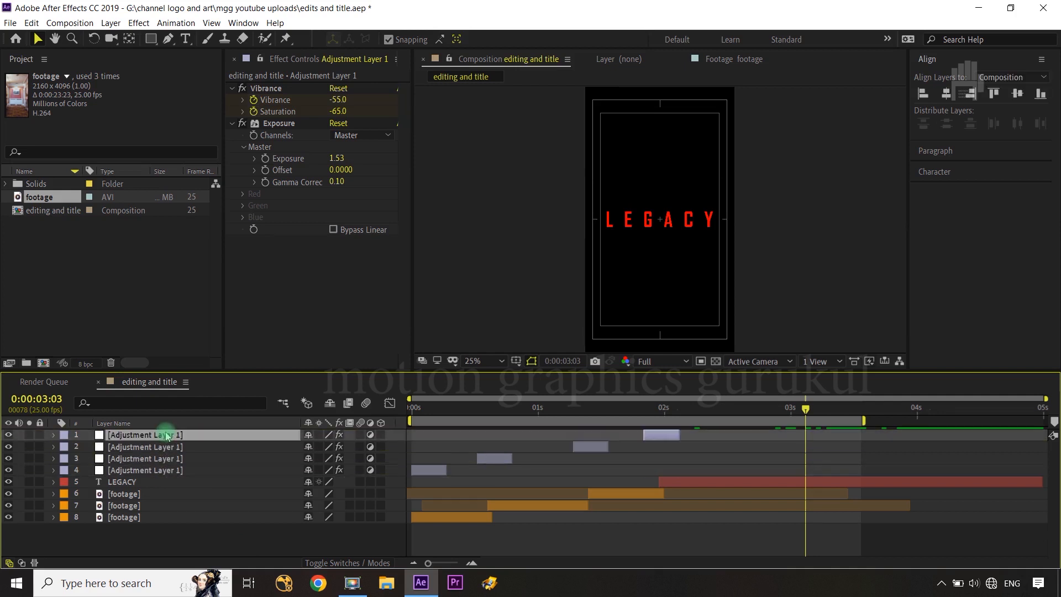
pyautogui.click(190, 540)
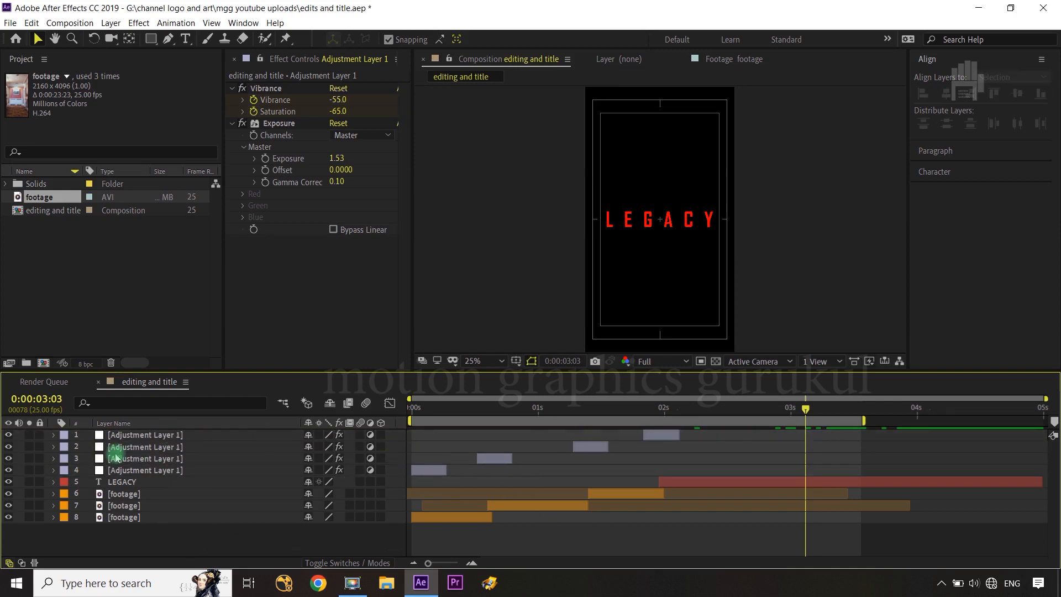
# Duplicate the LEGACY text layer and change the lower copy's fill colour to white (FFFFFF).
pyautogui.click(137, 483)
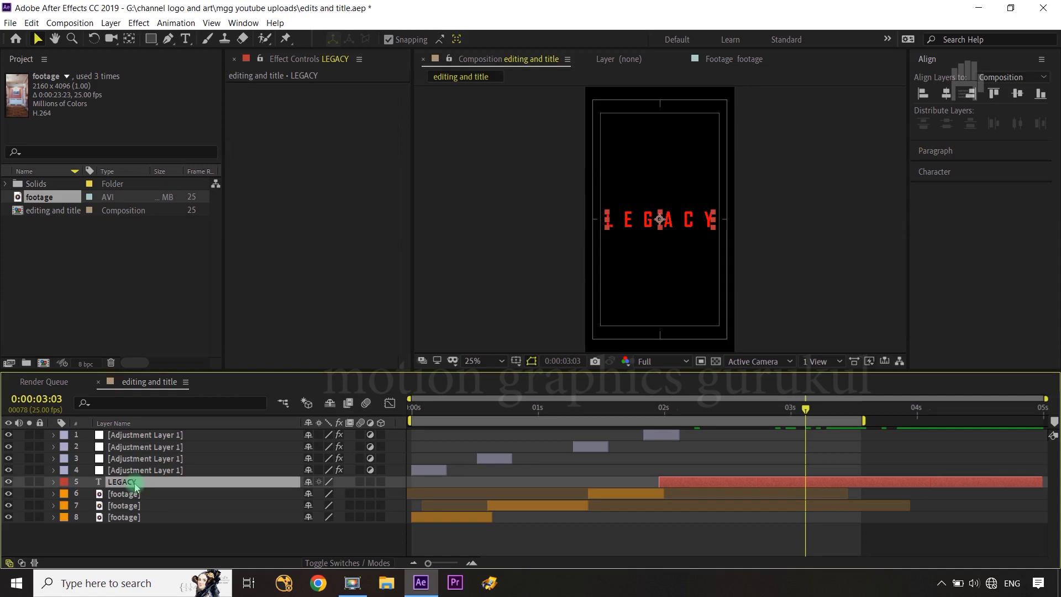
pyautogui.hotkey('ctrl', 'd')
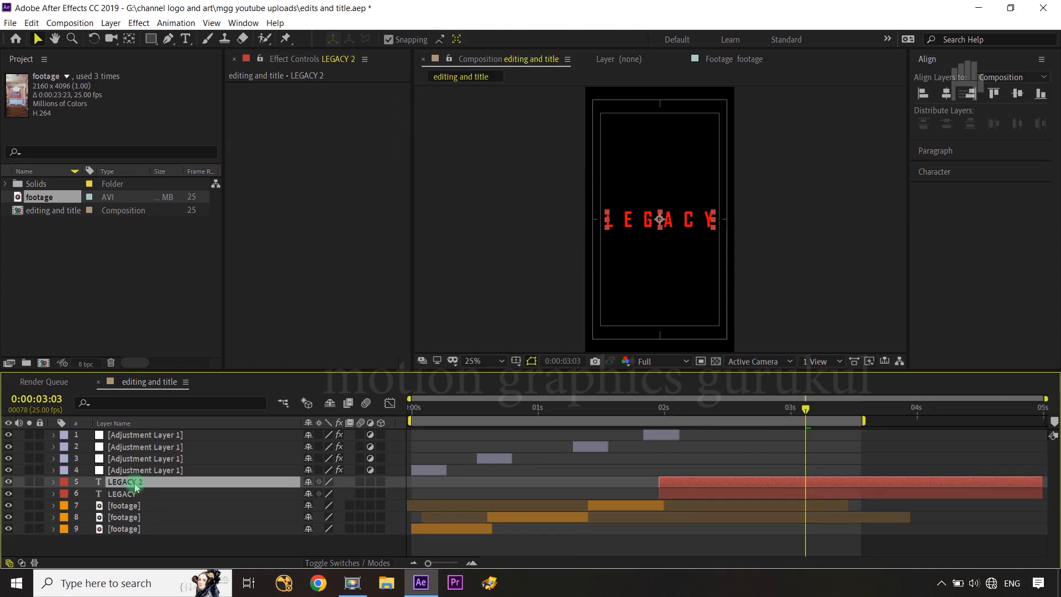
pyautogui.click(133, 497)
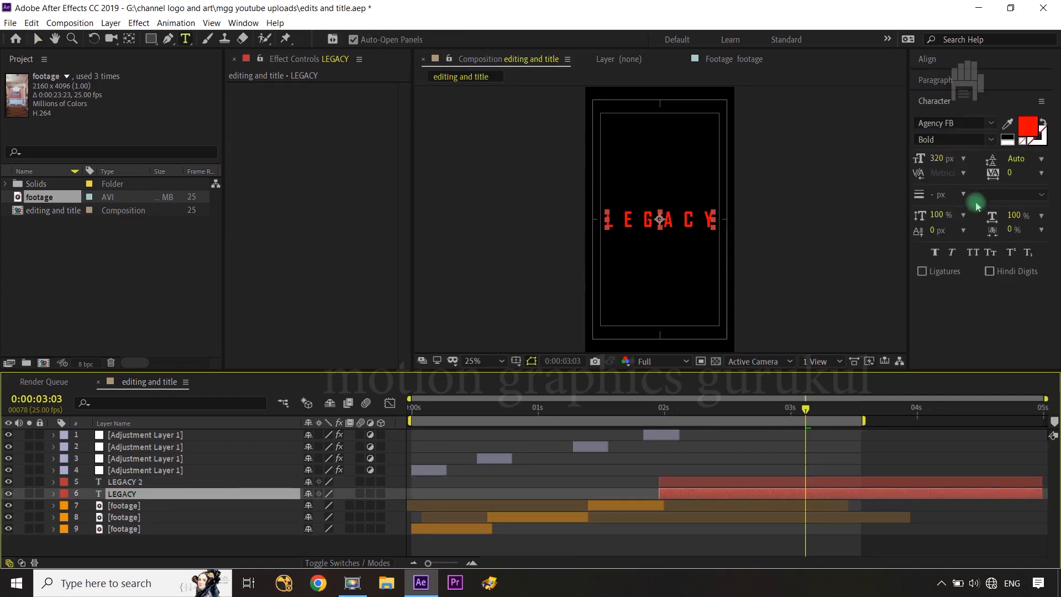
pyautogui.click(1028, 126)
pyautogui.moveTo(98, 268); pyautogui.dragTo(20, 161)
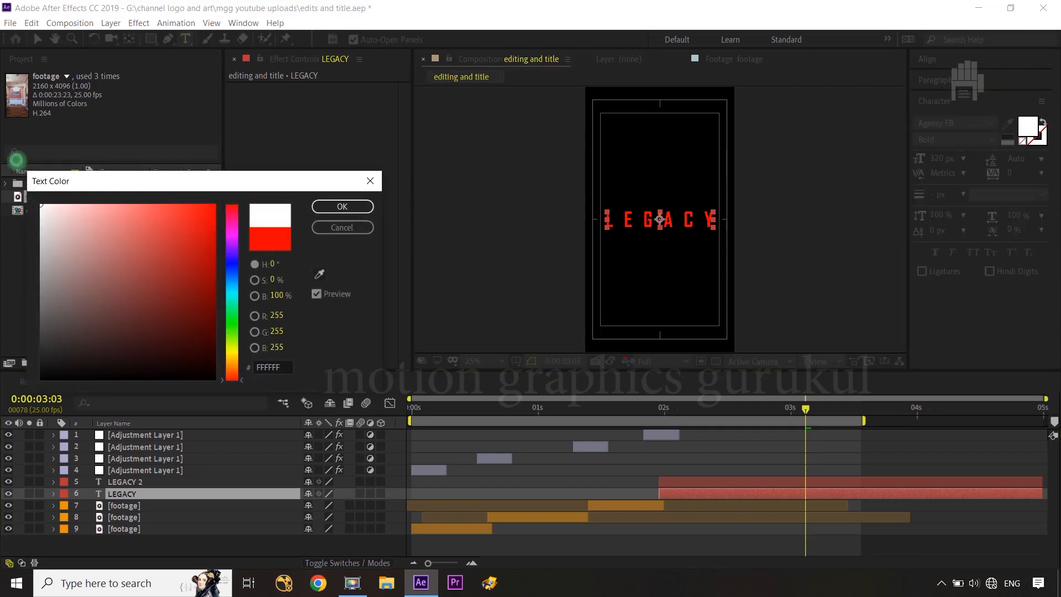
pyautogui.click(342, 206)
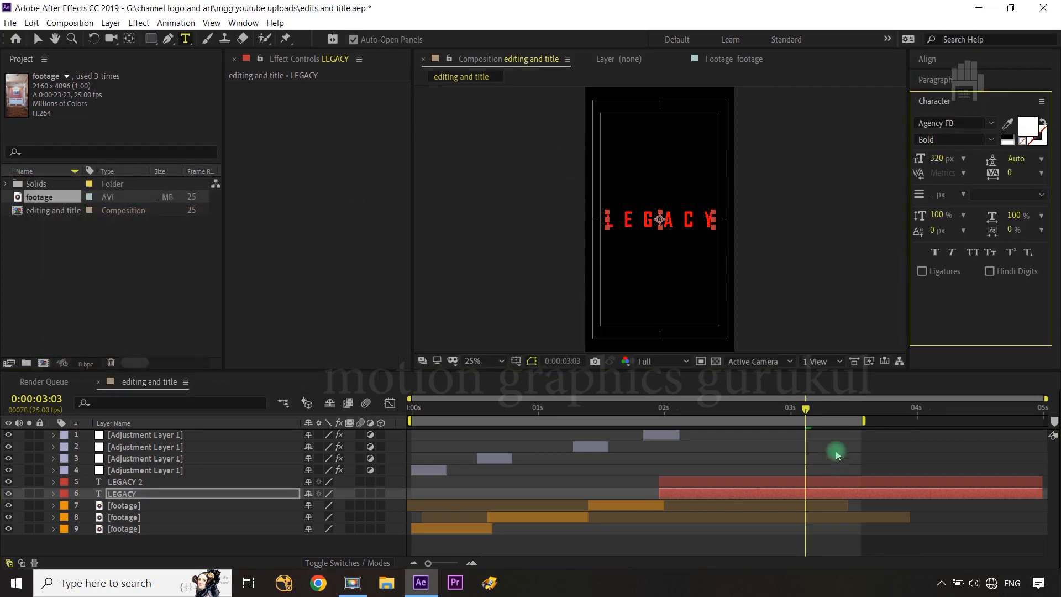
# At 0:00:02:08, draw a rectangular mask on LEGACY 2 around the whole word, extending slightly past both sides of the frame.
pyautogui.moveTo(768, 418)
pyautogui.mouseDown()
pyautogui.moveTo(677, 435)
pyautogui.moveTo(705, 435)
pyautogui.mouseUp()
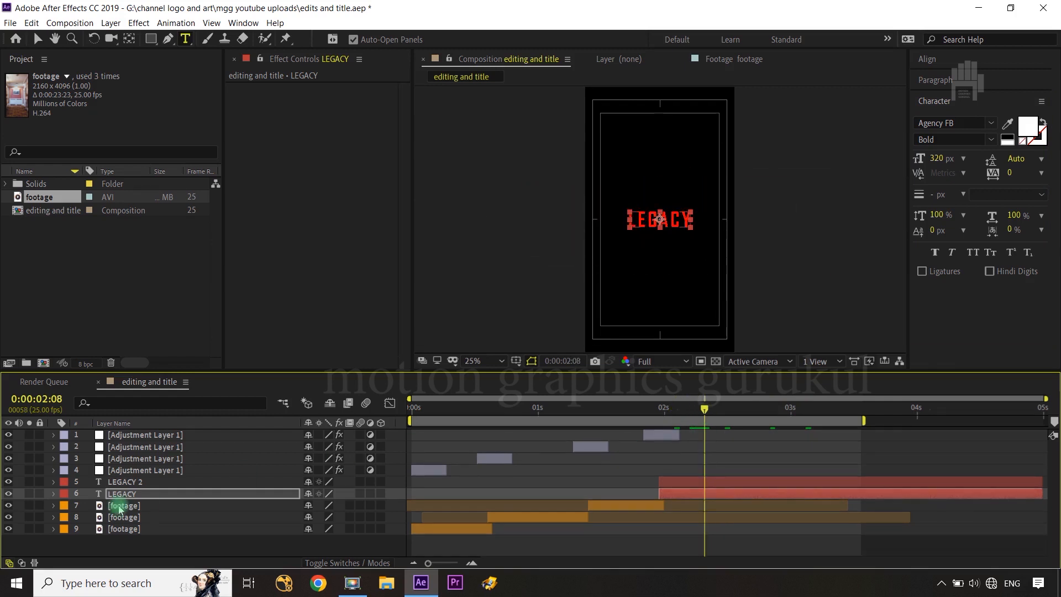
pyautogui.click(169, 482)
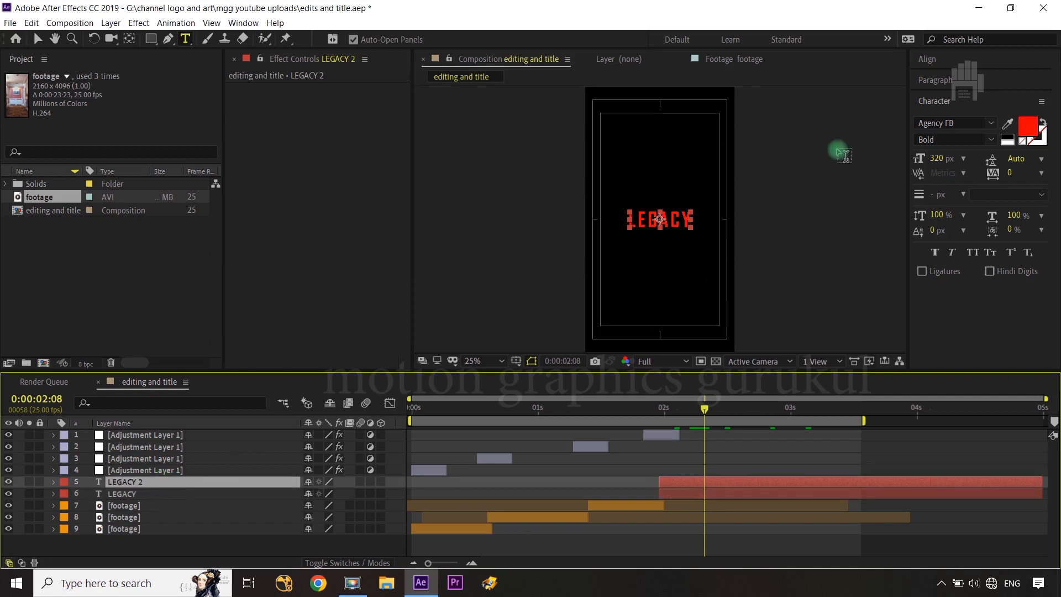
pyautogui.press('.')
pyautogui.press('.')
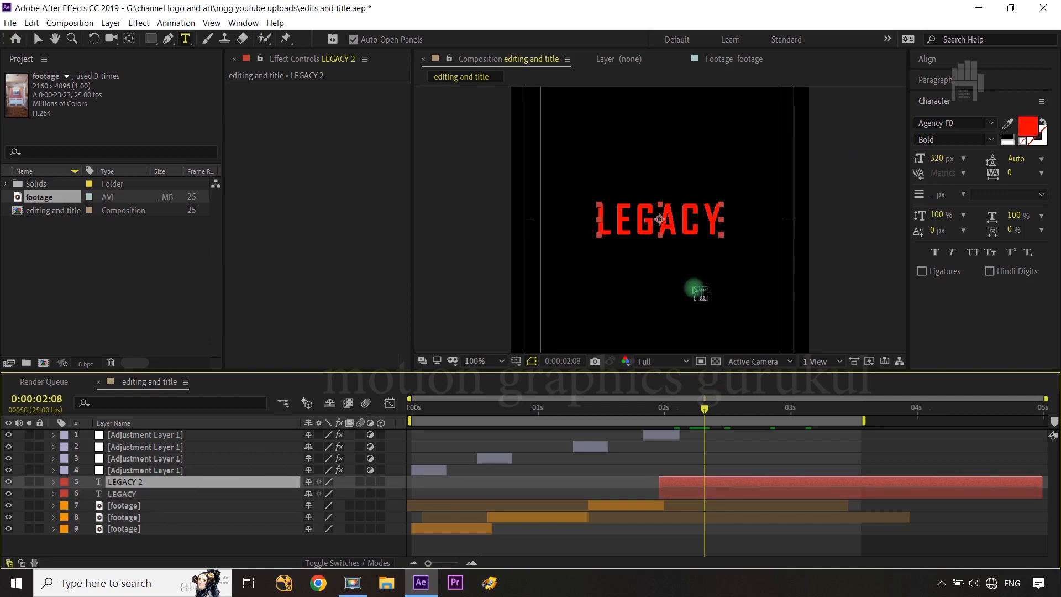
pyautogui.press(',')
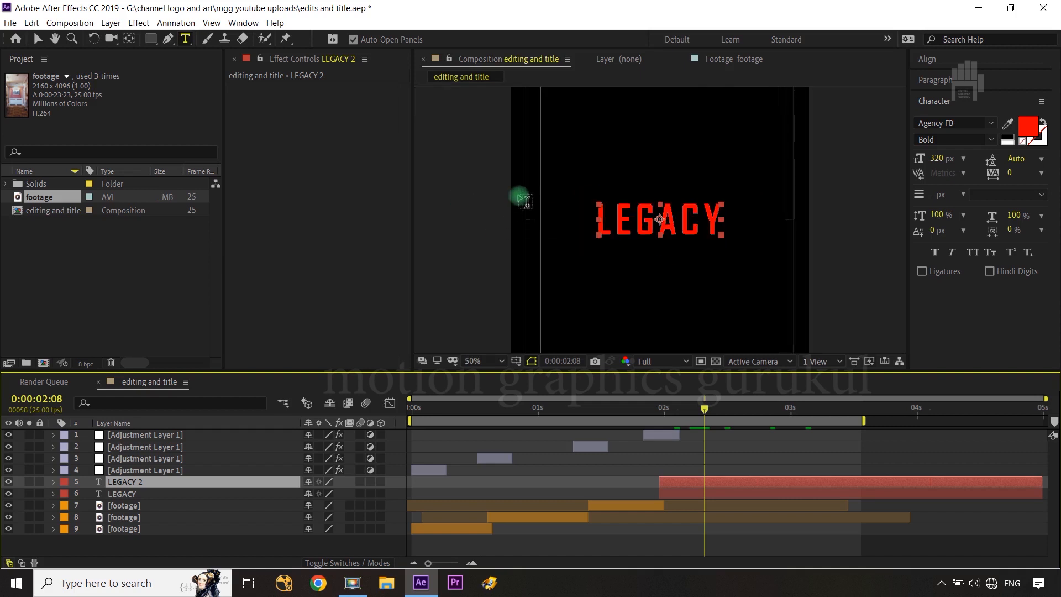
pyautogui.click(150, 38)
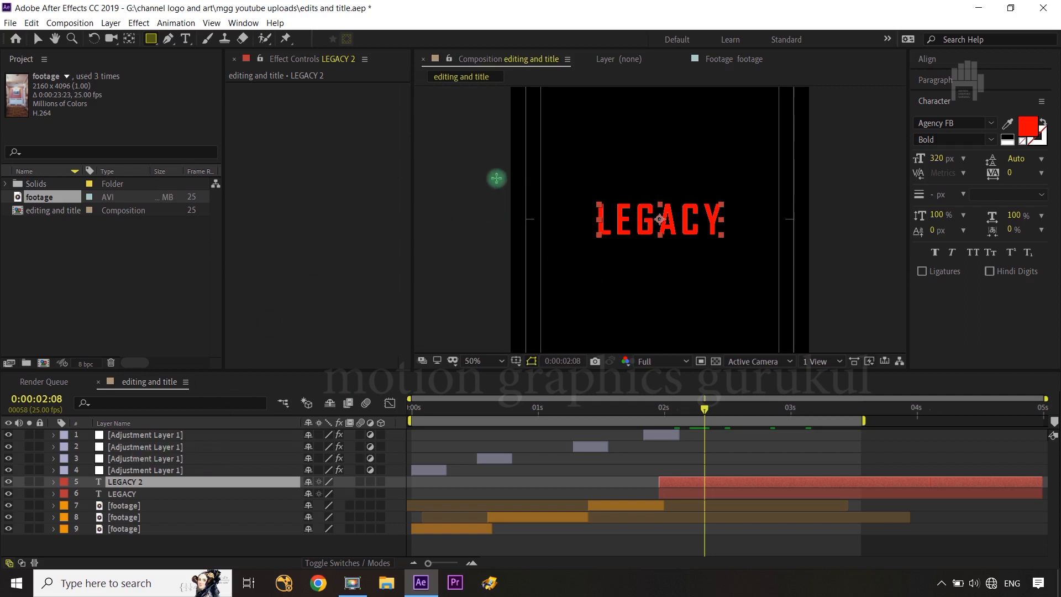
pyautogui.moveTo(497, 177); pyautogui.dragTo(830, 262)
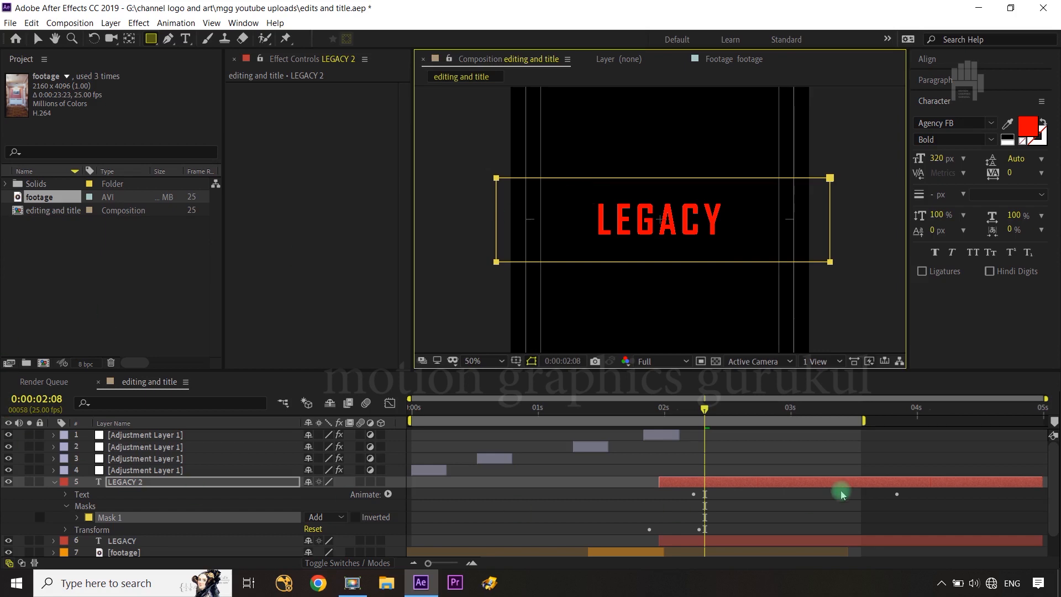
# Keyframe the full-width Mask Path of LEGACY 2 at 0:00:02:08 and 0:00:03:21.
pyautogui.click(77, 517)
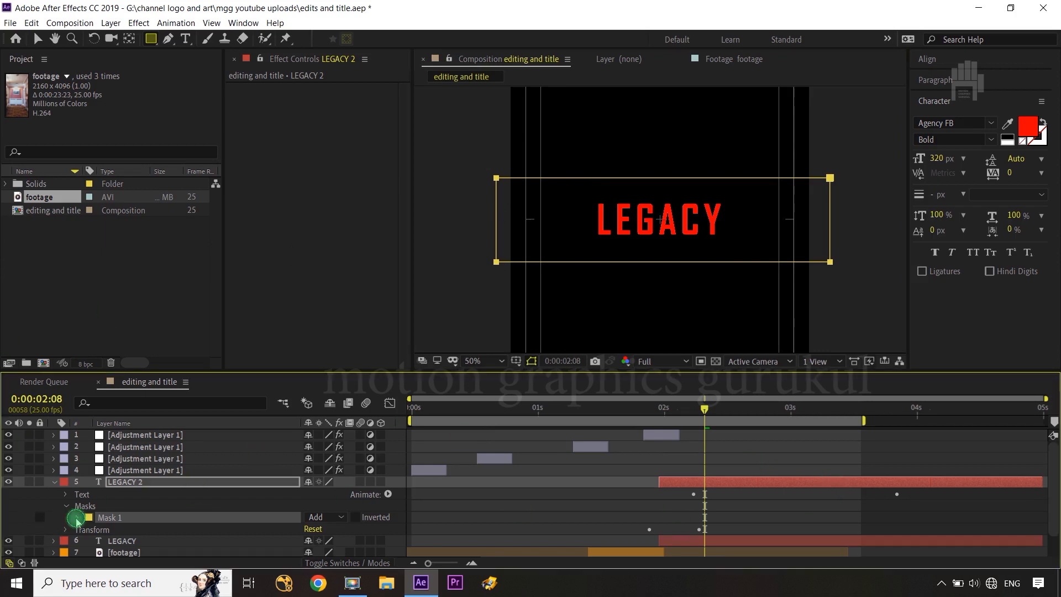
pyautogui.click(101, 516)
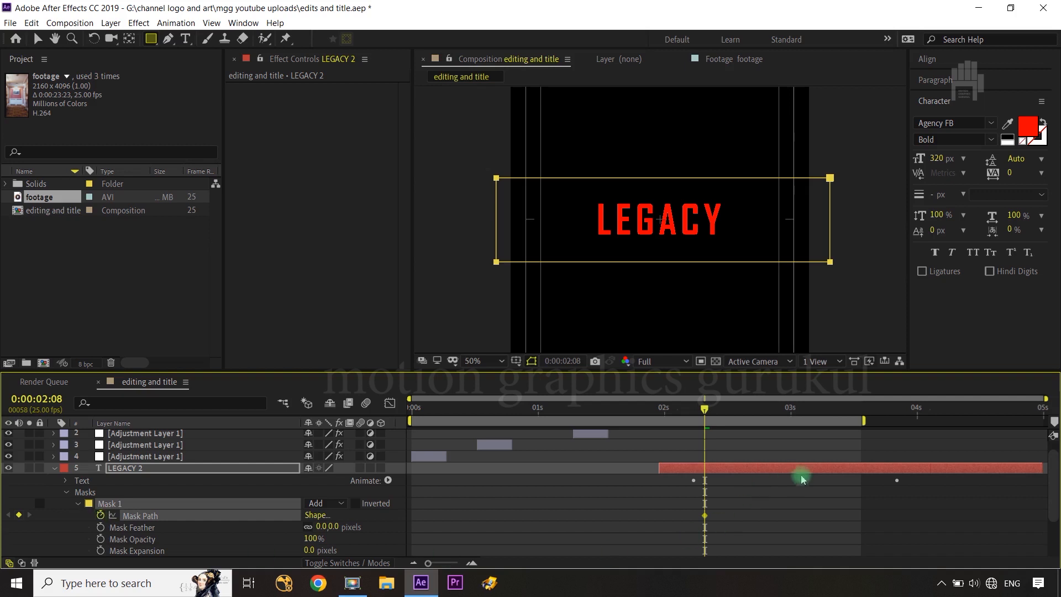
pyautogui.moveTo(706, 412); pyautogui.dragTo(906, 440)
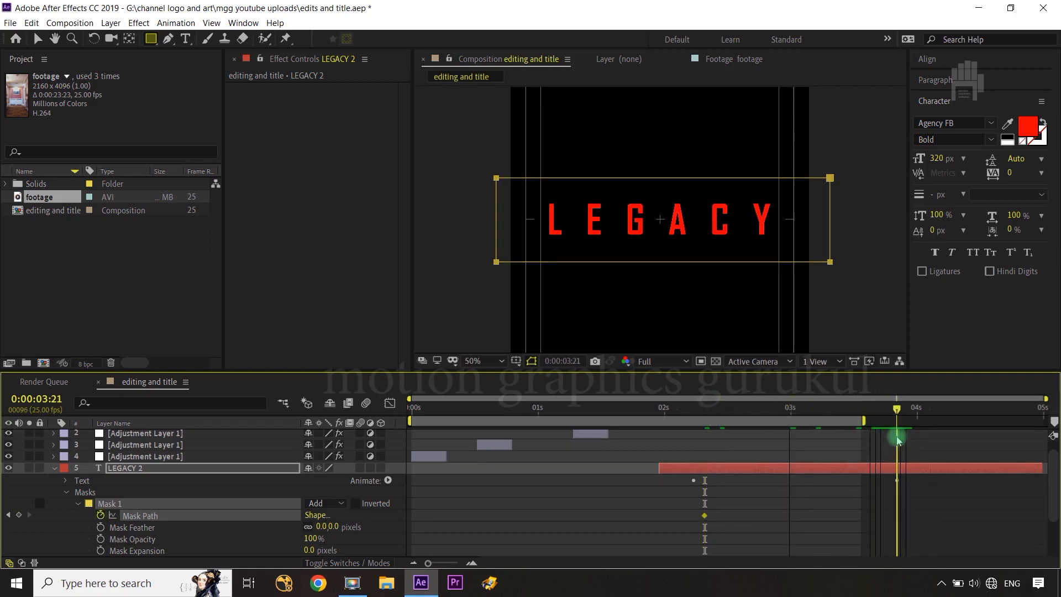
pyautogui.click(21, 515)
pyautogui.click(19, 516)
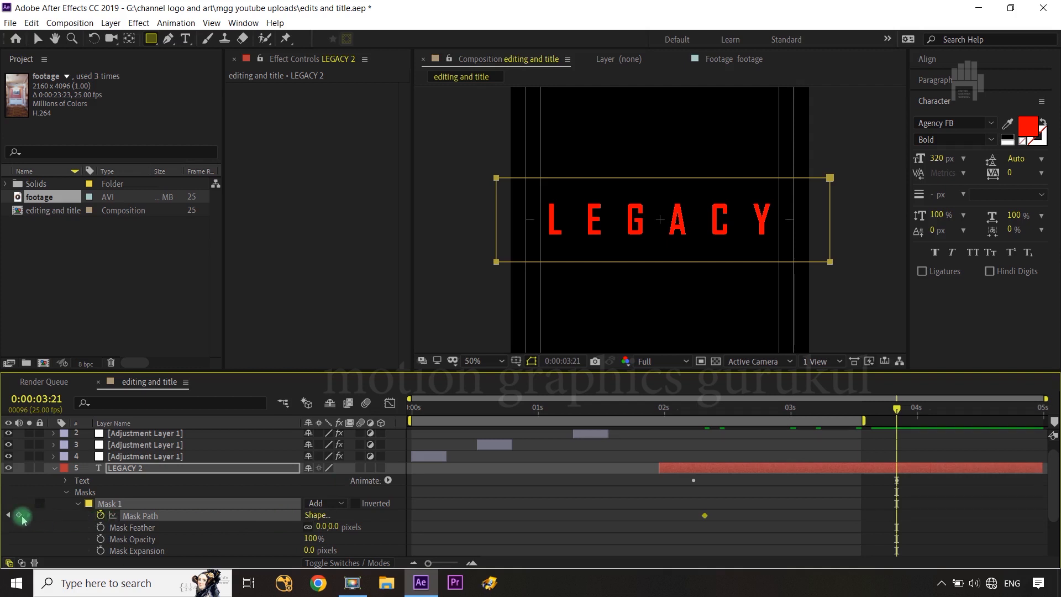
# At the 0:00:02:08 keyframe, narrow the LEGACY 2 mask to a thin vertical strip between the G and the A.
pyautogui.click(9, 515)
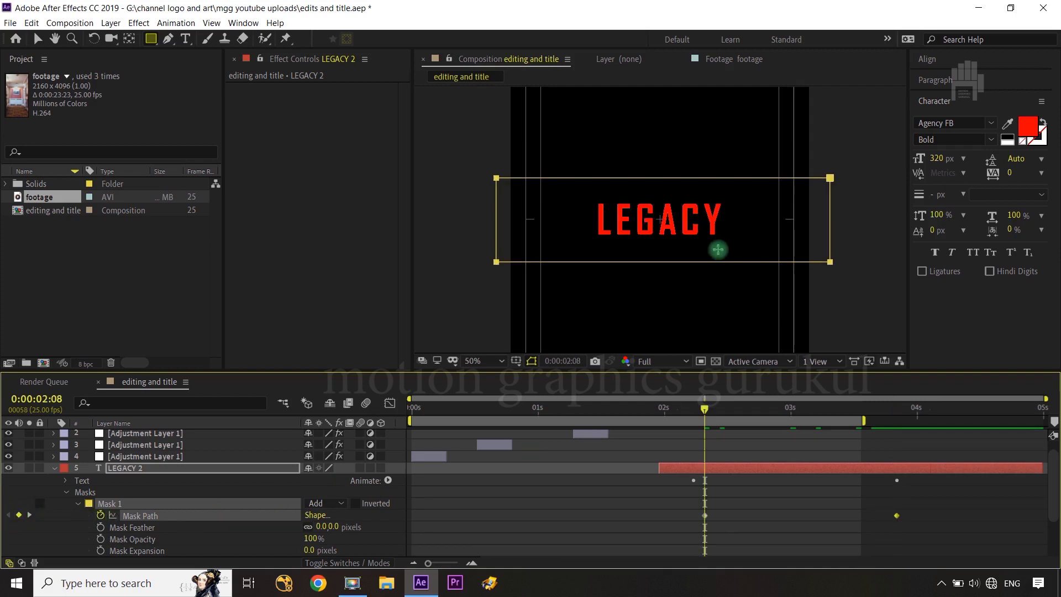
pyautogui.press('v')
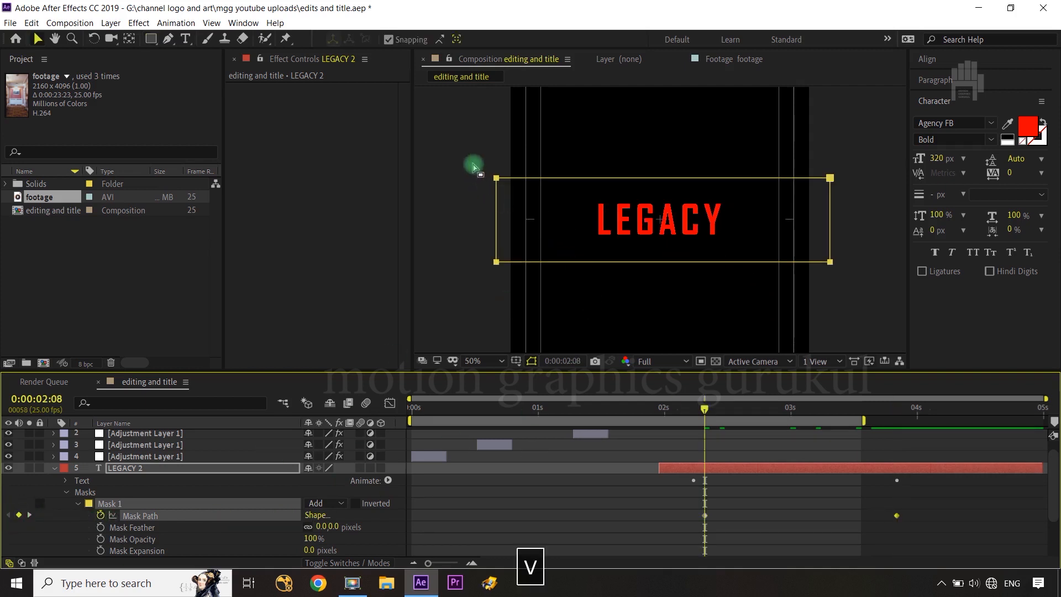
pyautogui.moveTo(473, 164); pyautogui.dragTo(657, 263)
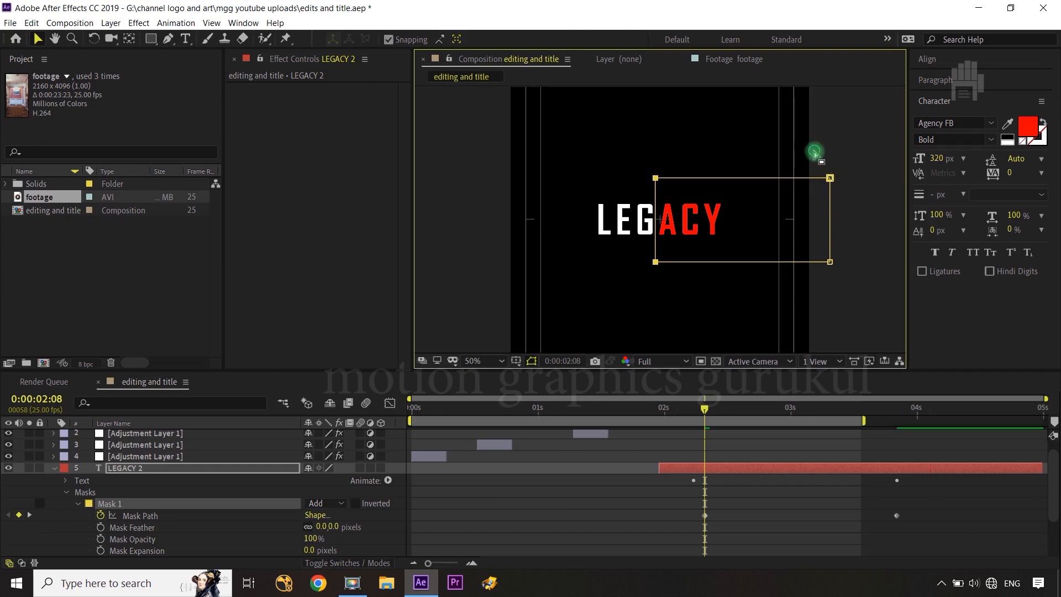
pyautogui.moveTo(813, 149); pyautogui.dragTo(856, 298)
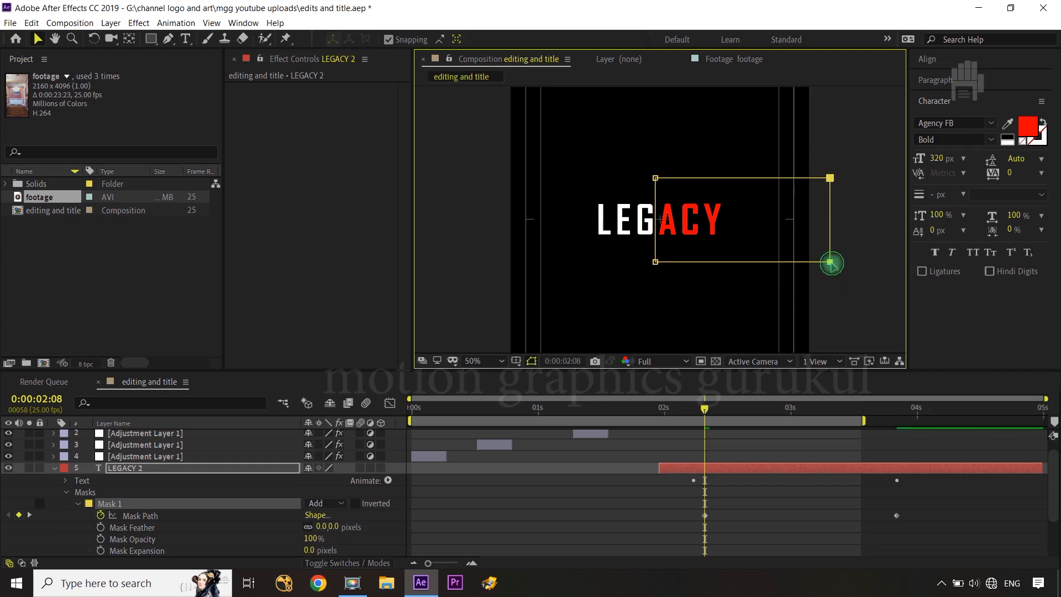
pyautogui.moveTo(830, 262); pyautogui.dragTo(663, 237)
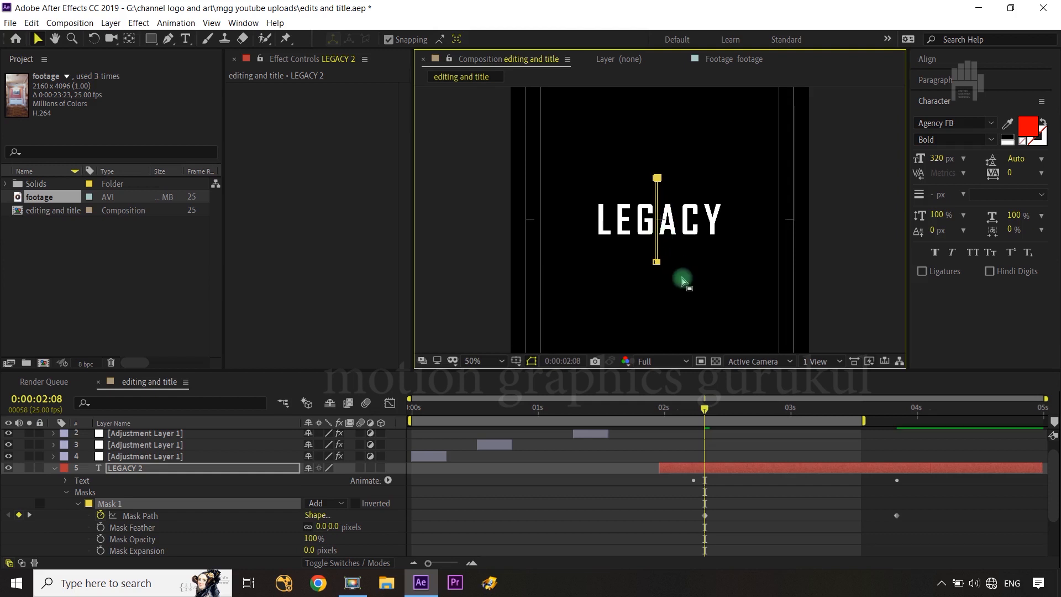
# Apply Easy Ease to both Mask Path keyframes and shape the speed curve to start slowly and peak near the end.
pyautogui.moveTo(937, 508); pyautogui.dragTo(698, 532)
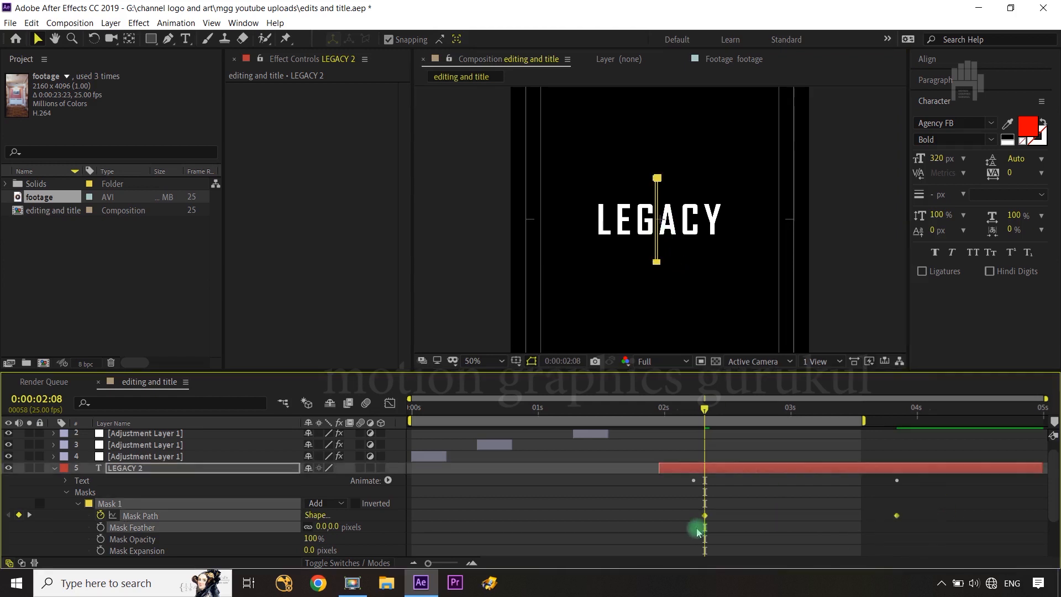
pyautogui.press('F9')
pyautogui.click(396, 407)
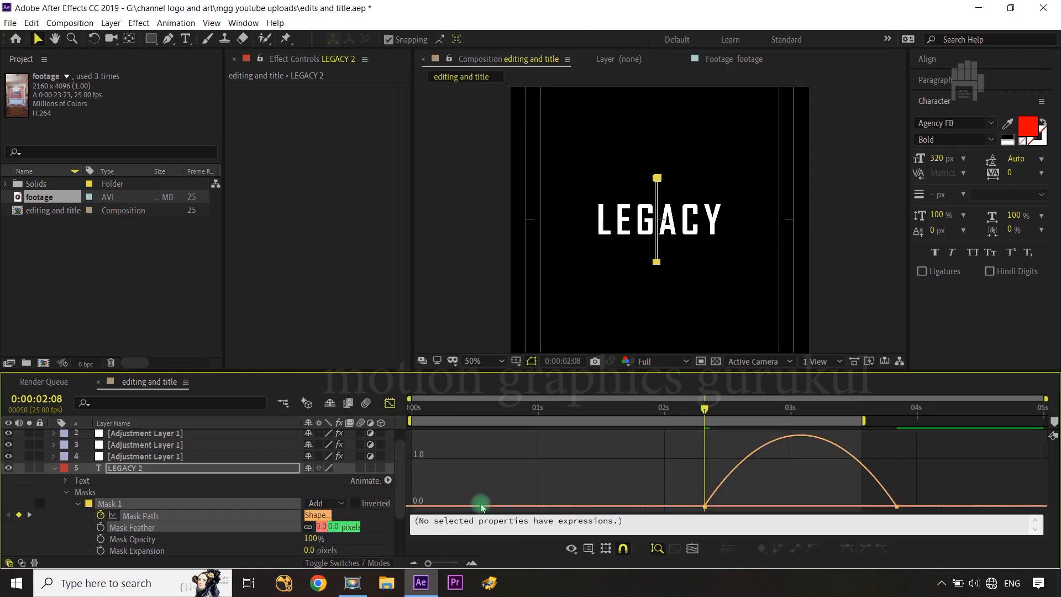
pyautogui.moveTo(924, 499); pyautogui.dragTo(862, 507)
pyautogui.moveTo(735, 507); pyautogui.dragTo(806, 511)
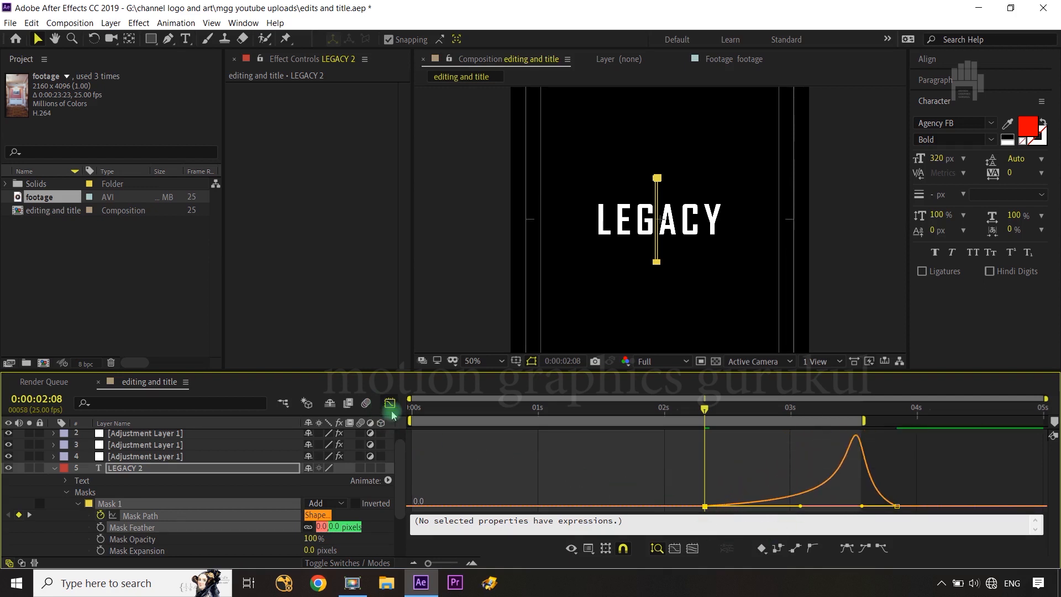
pyautogui.click(390, 405)
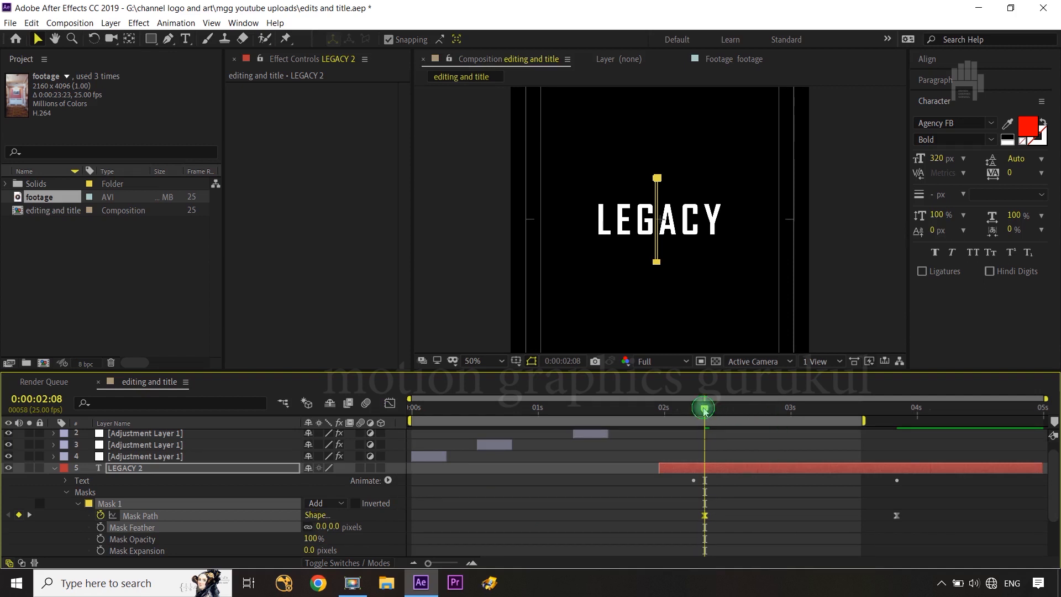
# Invert Mask 1 on LEGACY 2, scrub through the red-to-white reveal to check it, and collapse the layer's properties.
pyautogui.moveTo(705, 412); pyautogui.dragTo(746, 412)
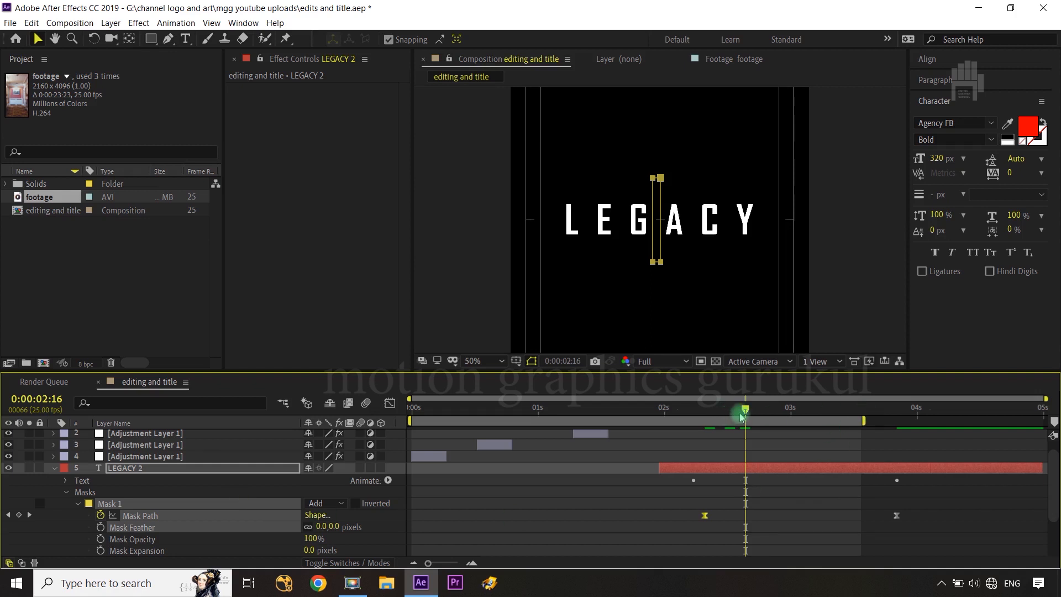
pyautogui.moveTo(746, 412); pyautogui.dragTo(763, 427)
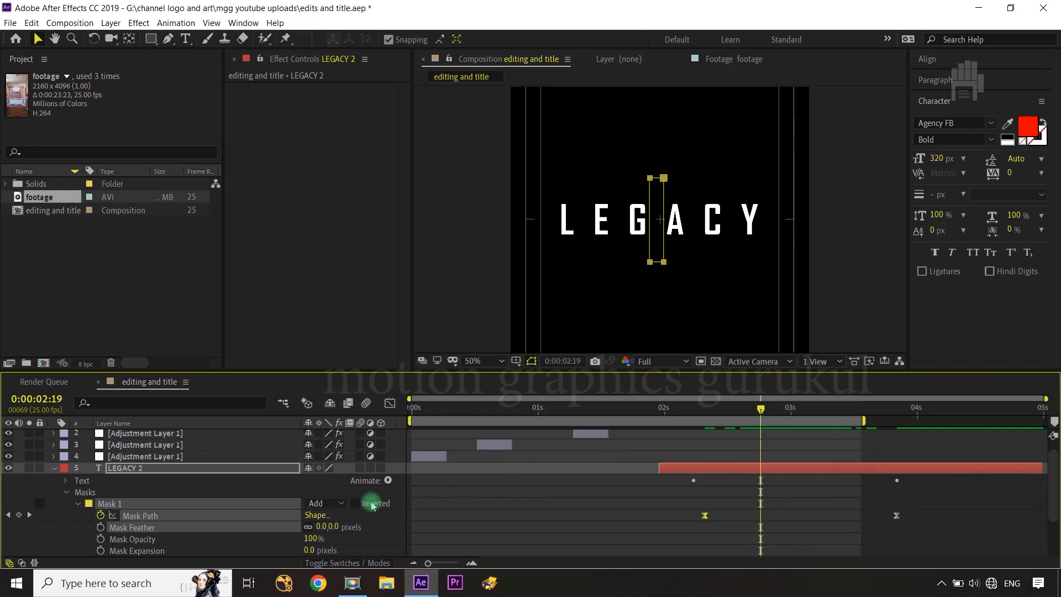
pyautogui.click(357, 504)
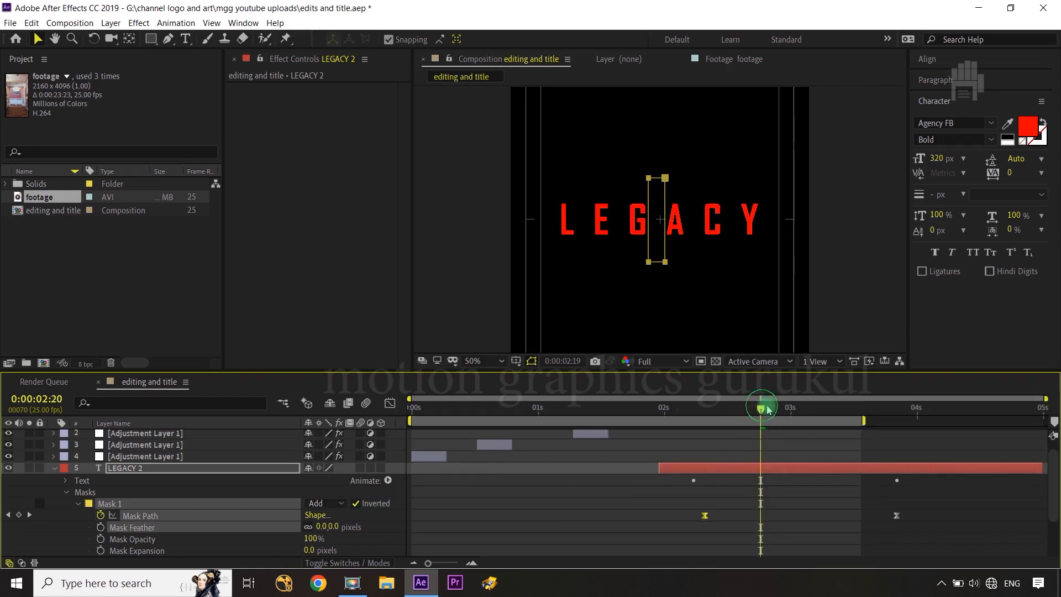
pyautogui.moveTo(768, 409); pyautogui.dragTo(827, 434)
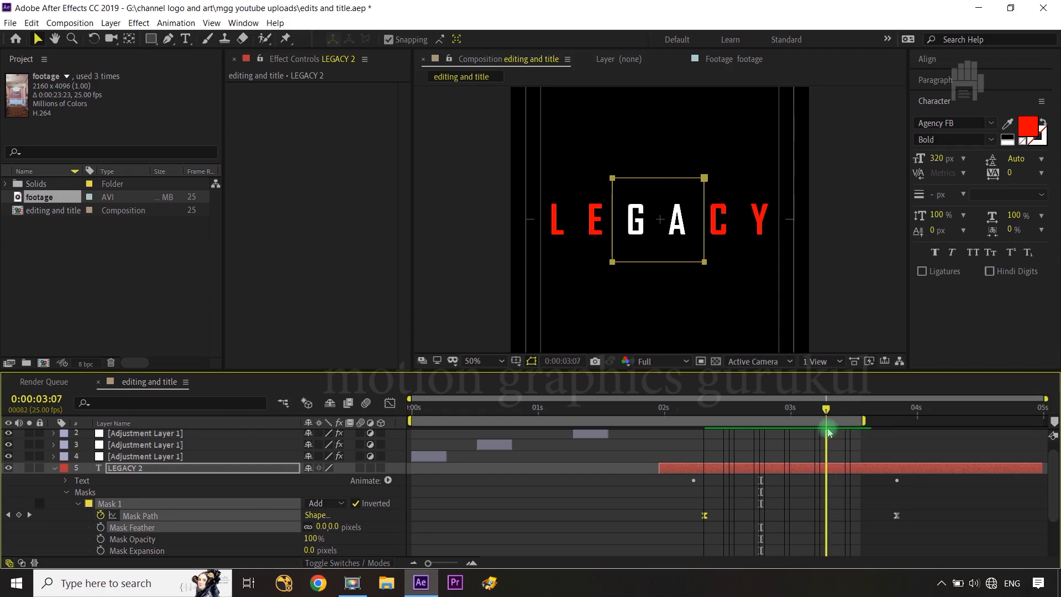
pyautogui.click(56, 468)
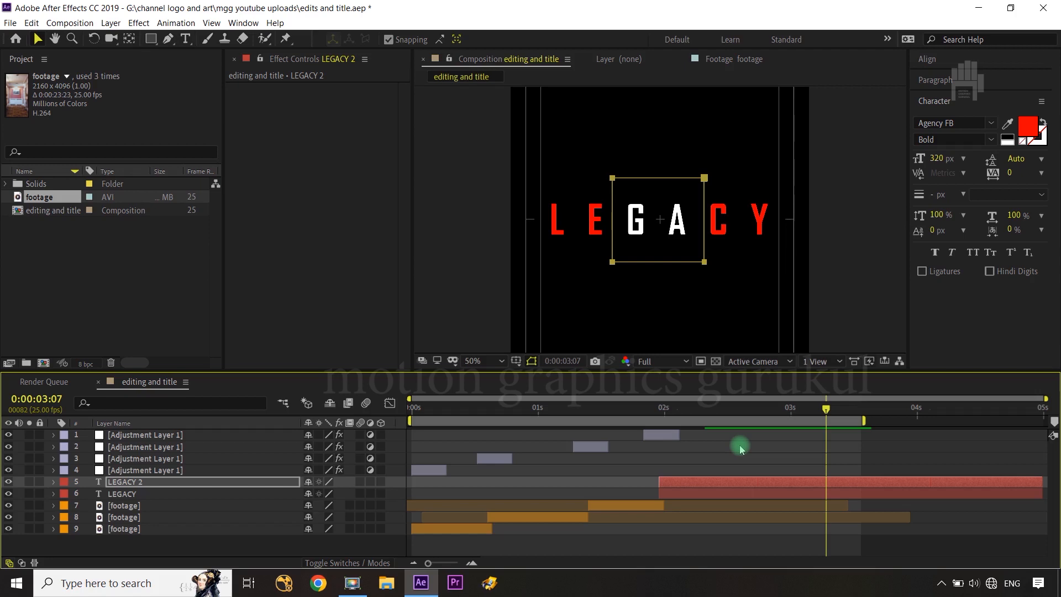
pyautogui.hotkey('shift', '/')
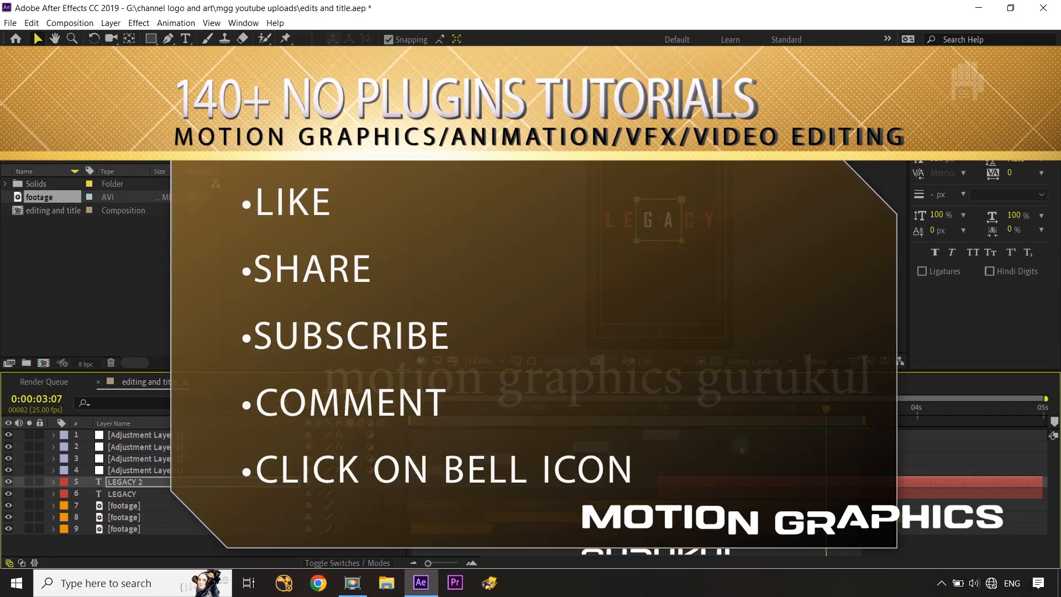